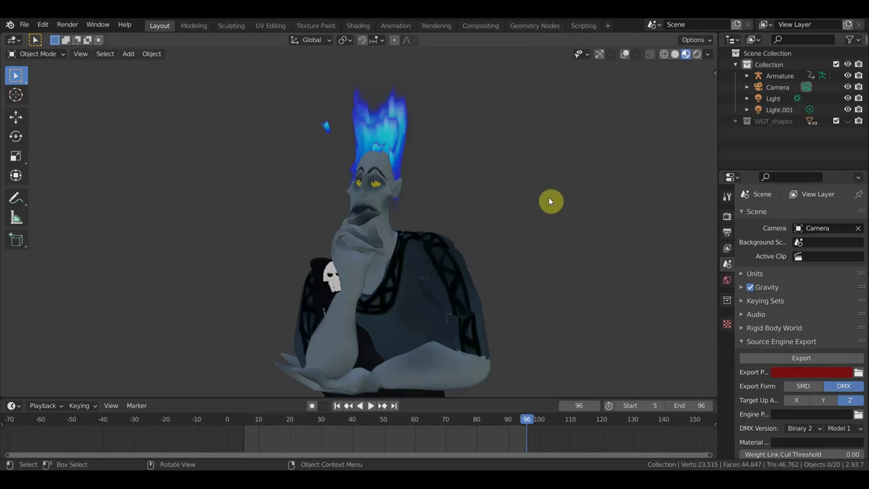
Step: Play back the animation to review the blue flame hair from several angles, stopping at frame 57
{"action": "key", "text": "space"}
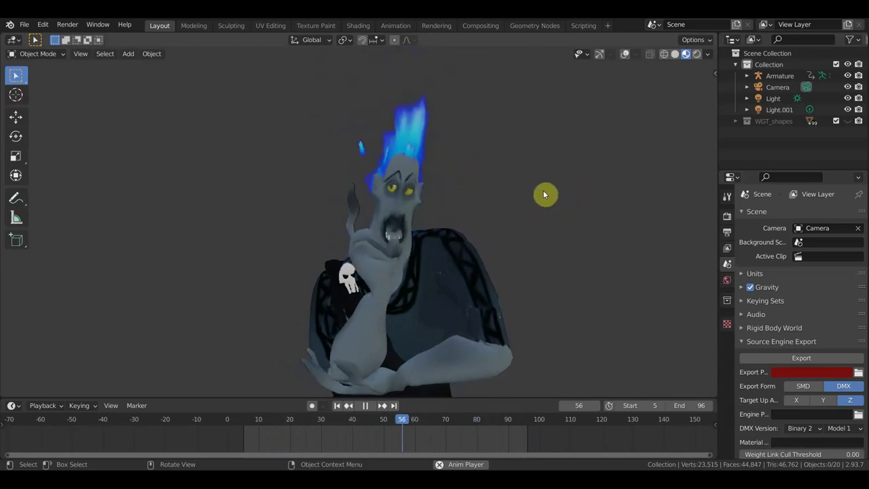
{"action": "key", "text": "space"}
{"action": "middle_click_drag", "start_coordinate": [575, 184], "coordinate": [551, 192]}
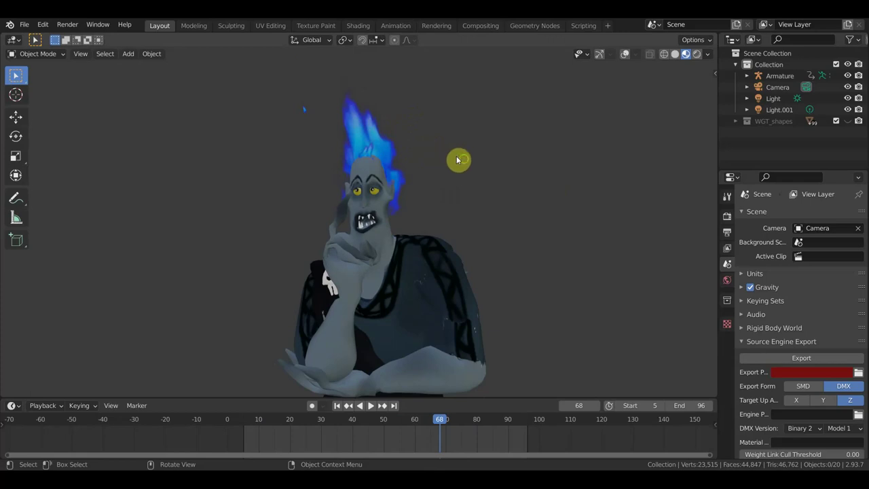
{"action": "middle_click_drag", "start_coordinate": [457, 155], "coordinate": [418, 142]}
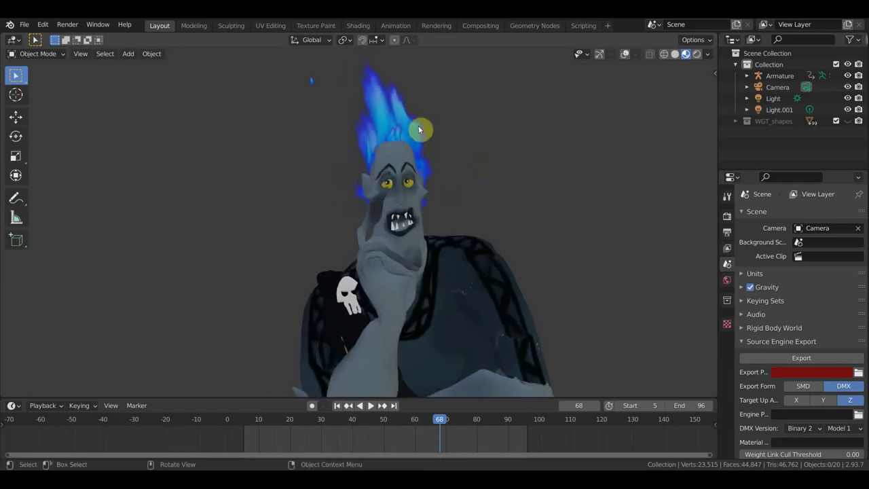
{"action": "mouse_move", "coordinate": [495, 164]}
{"action": "middle_mouse_down"}
{"action": "mouse_move", "coordinate": [385, 165]}
{"action": "mouse_move", "coordinate": [316, 149]}
{"action": "mouse_move", "coordinate": [396, 169]}
{"action": "mouse_move", "coordinate": [463, 169]}
{"action": "middle_mouse_up"}
{"action": "key", "text": "space"}
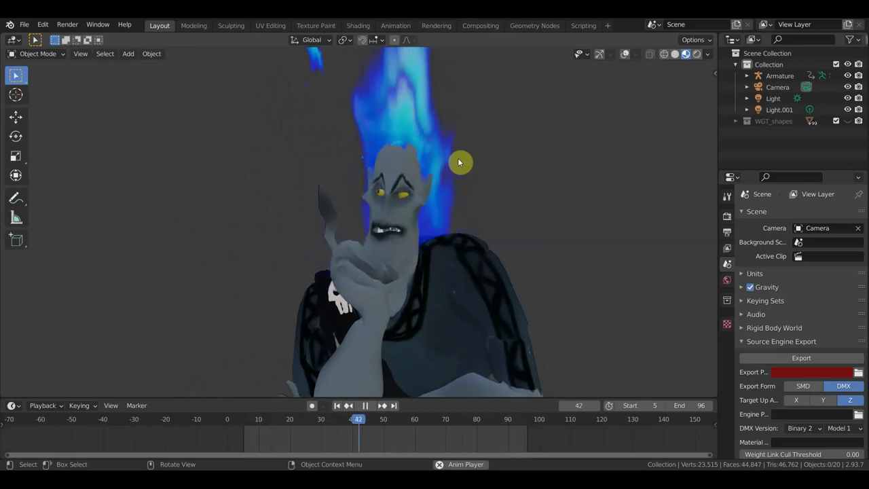
{"action": "key", "text": "space"}
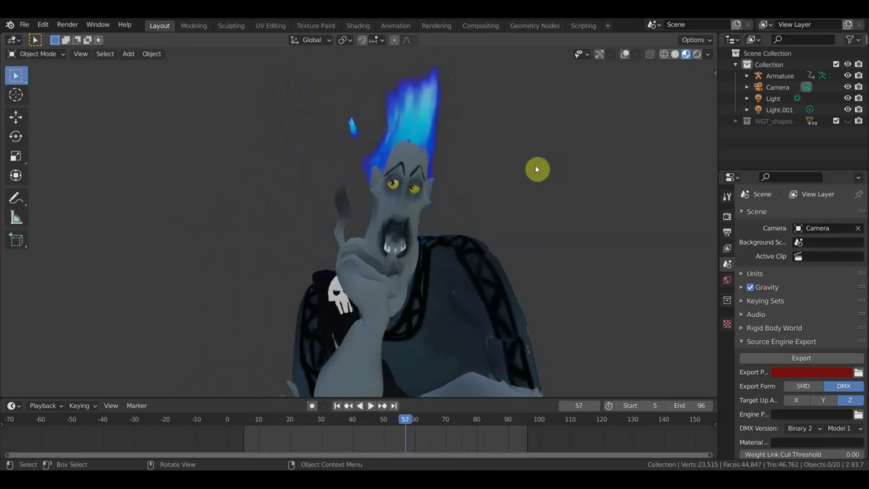
Step: Show viewport overlays and delete the flame-hair objects above the head
{"action": "left_click", "coordinate": [625, 55]}
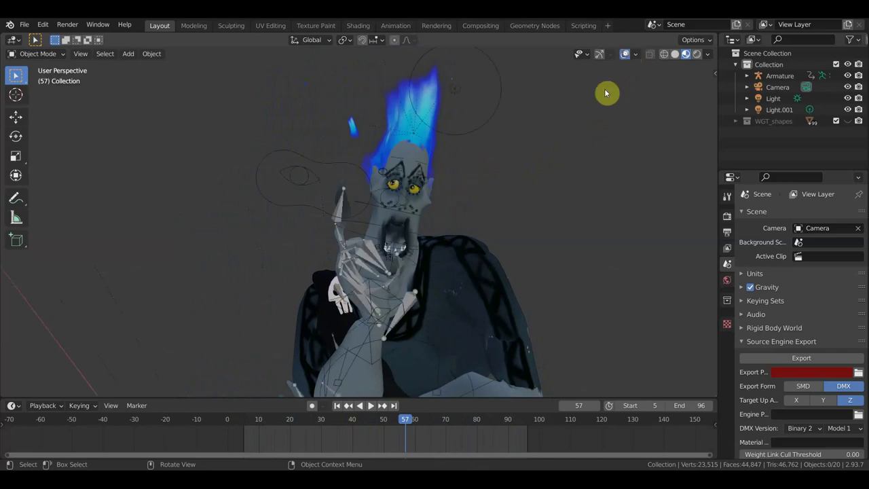
{"action": "middle_click_drag", "start_coordinate": [582, 120], "coordinate": [464, 117]}
{"action": "left_click_drag", "start_coordinate": [387, 124], "coordinate": [248, 57]}
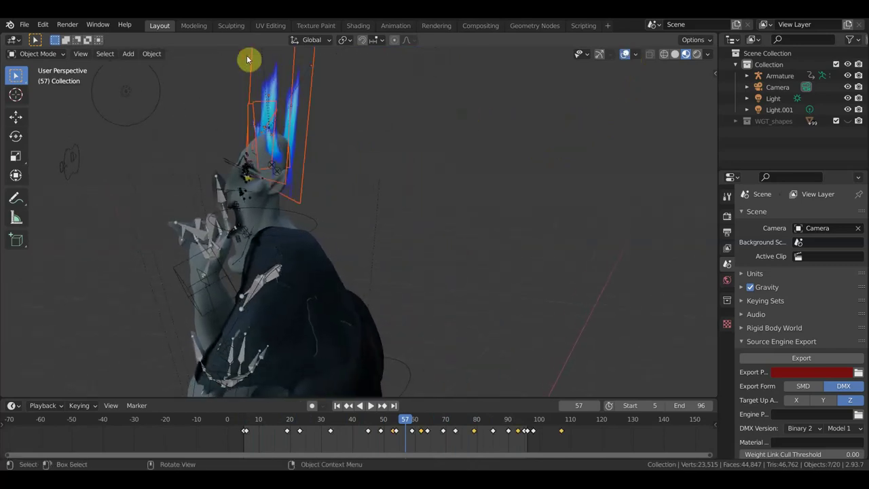
{"action": "key", "text": "Delete"}
Step: Hide the Camera, Light and Light.001 in the Outliner
{"action": "middle_click_drag", "start_coordinate": [272, 60], "coordinate": [545, 122]}
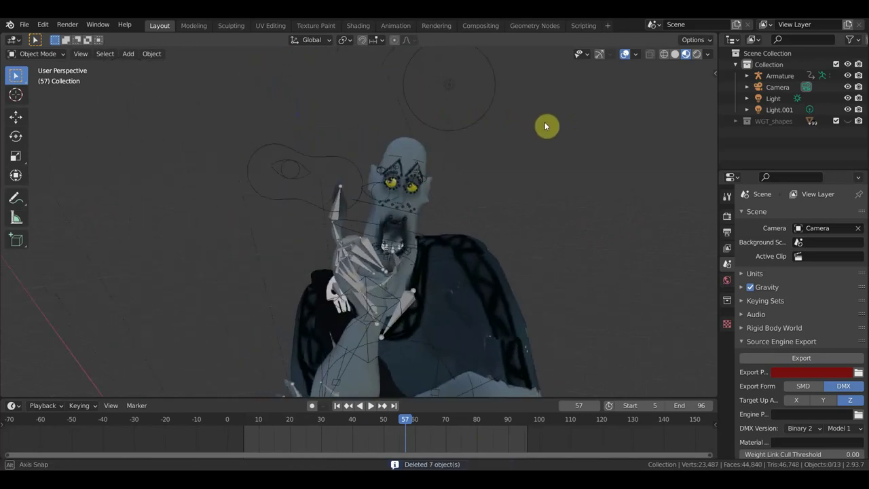
{"action": "left_click", "coordinate": [849, 87]}
{"action": "left_click", "coordinate": [848, 98]}
{"action": "left_click", "coordinate": [848, 109]}
{"action": "mouse_move", "coordinate": [686, 142]}
{"action": "middle_mouse_down"}
{"action": "mouse_move", "coordinate": [613, 175]}
{"action": "mouse_move", "coordinate": [597, 167]}
{"action": "middle_mouse_up"}
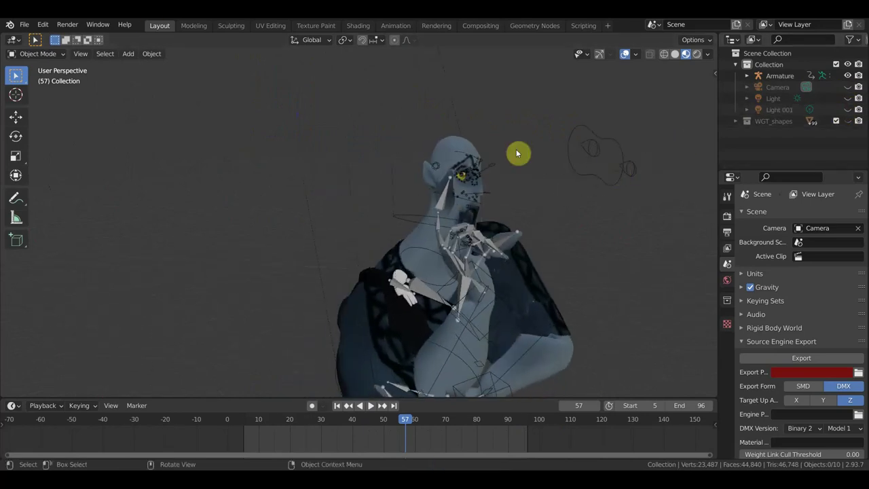
{"action": "left_click", "coordinate": [128, 54]}
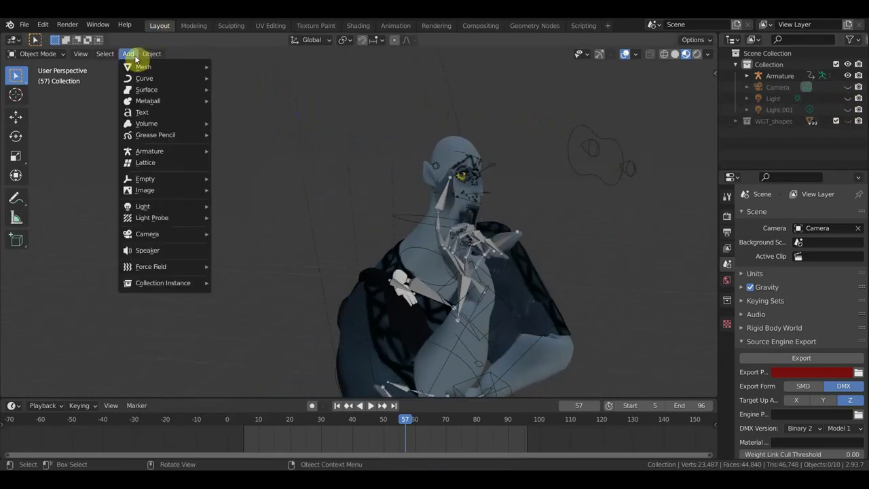
{"action": "mouse_move", "coordinate": [143, 67]}
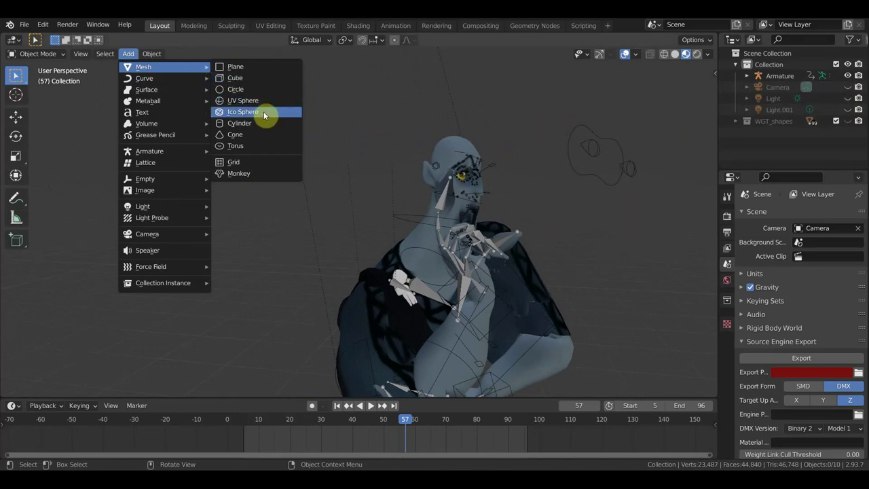
Step: Add an icosphere, shrink it to 0.093 and move it upward
{"action": "left_click", "coordinate": [263, 114]}
{"action": "scroll", "coordinate": [414, 207], "scroll_direction": "down", "scroll_amount": 5}
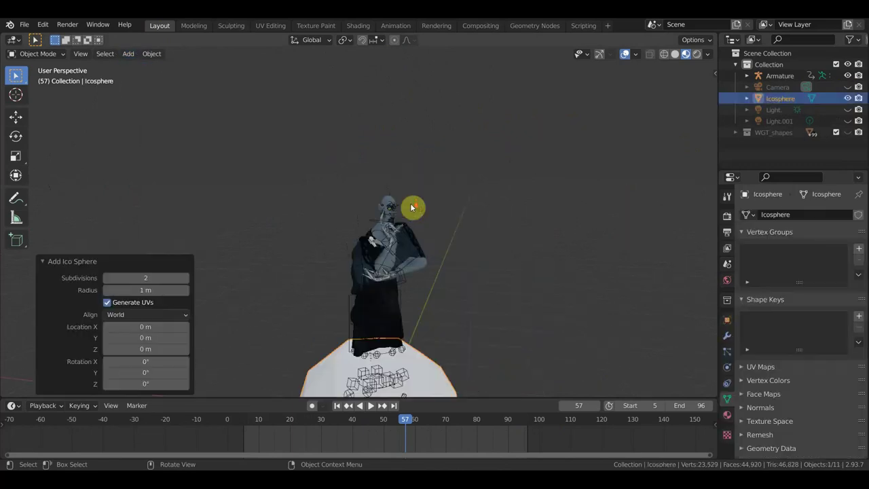
{"action": "middle_click_drag", "start_coordinate": [413, 207], "coordinate": [441, 258]}
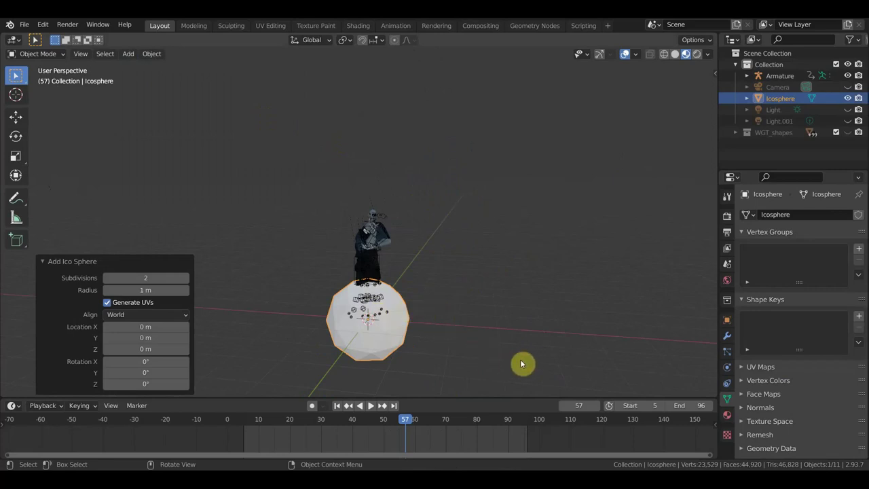
{"action": "key", "text": "s"}
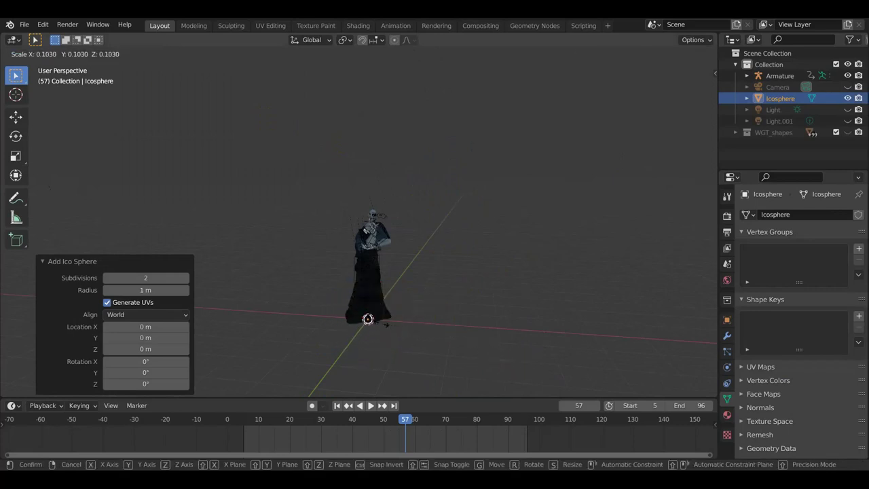
{"action": "left_click", "coordinate": [380, 325]}
{"action": "key", "text": "g"}
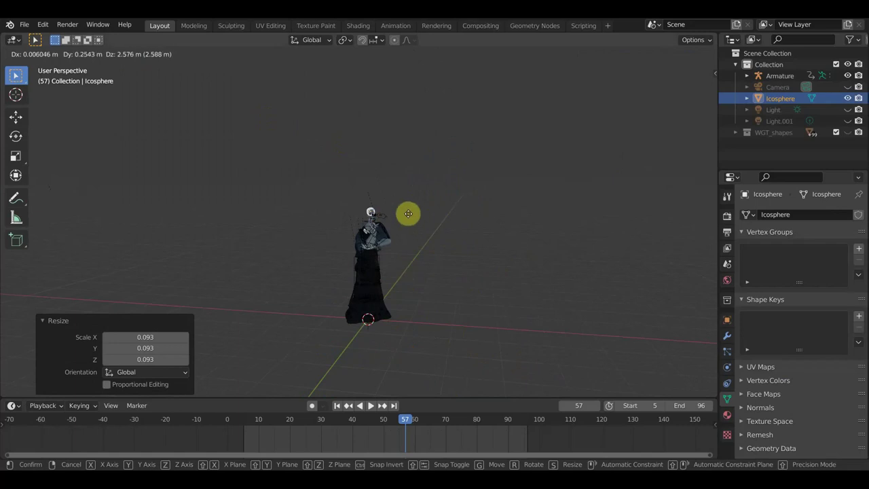
{"action": "left_click", "coordinate": [408, 213]}
Step: Rescale the icosphere to 0.511 and position it on top of the head
{"action": "scroll", "coordinate": [413, 233], "scroll_direction": "up", "scroll_amount": 5}
{"action": "mouse_move", "coordinate": [413, 233]}
{"action": "middle_mouse_down"}
{"action": "mouse_move", "coordinate": [609, 239]}
{"action": "mouse_move", "coordinate": [351, 250]}
{"action": "mouse_move", "coordinate": [402, 242]}
{"action": "middle_mouse_up"}
{"action": "key", "text": "g"}
{"action": "left_click", "coordinate": [556, 230]}
{"action": "key", "text": "g"}
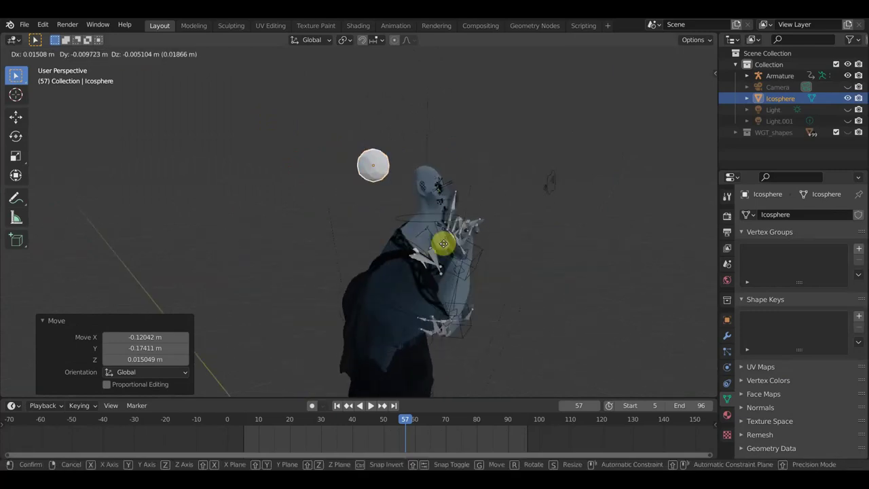
{"action": "left_click", "coordinate": [454, 245]}
{"action": "key", "text": "s"}
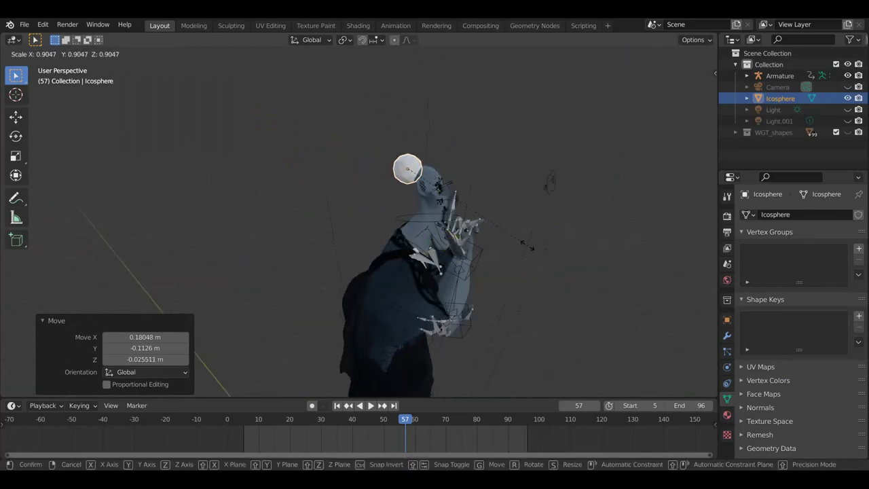
{"action": "left_click", "coordinate": [479, 219]}
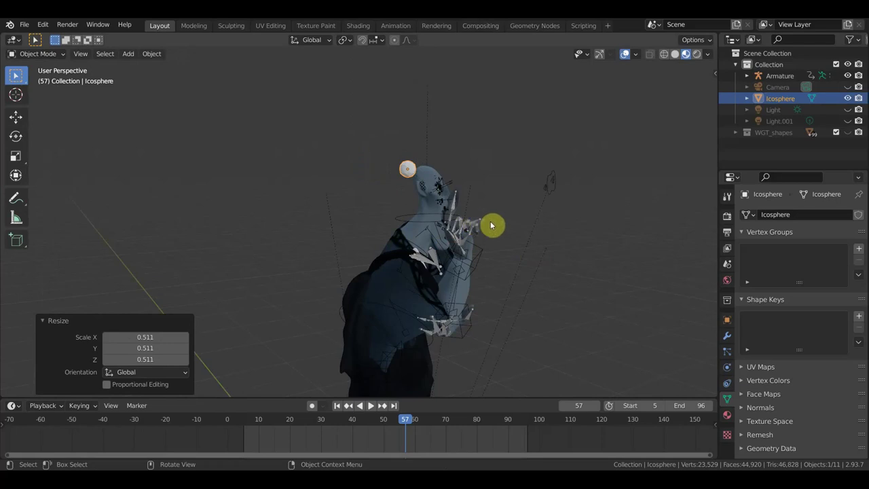
{"action": "key", "text": "g"}
{"action": "left_click", "coordinate": [495, 230]}
{"action": "mouse_move", "coordinate": [499, 231]}
{"action": "middle_mouse_down"}
{"action": "mouse_move", "coordinate": [369, 246]}
{"action": "mouse_move", "coordinate": [330, 198]}
{"action": "middle_mouse_up"}
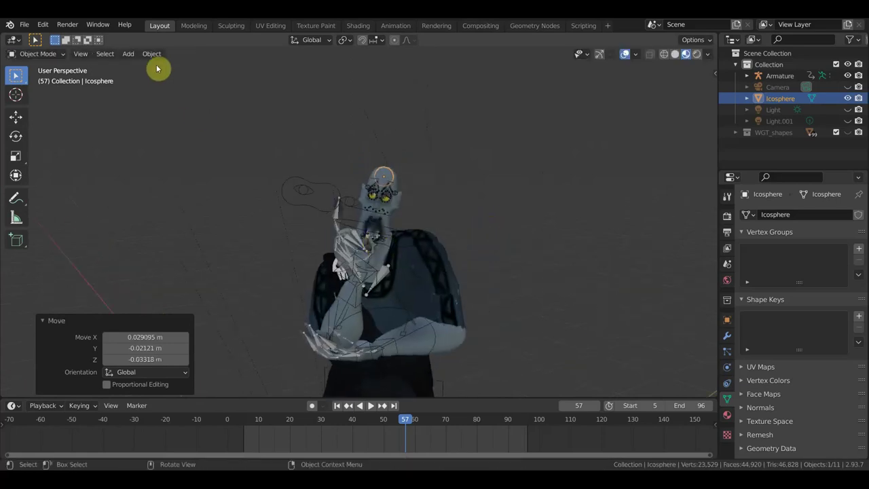
{"action": "left_click", "coordinate": [151, 54]}
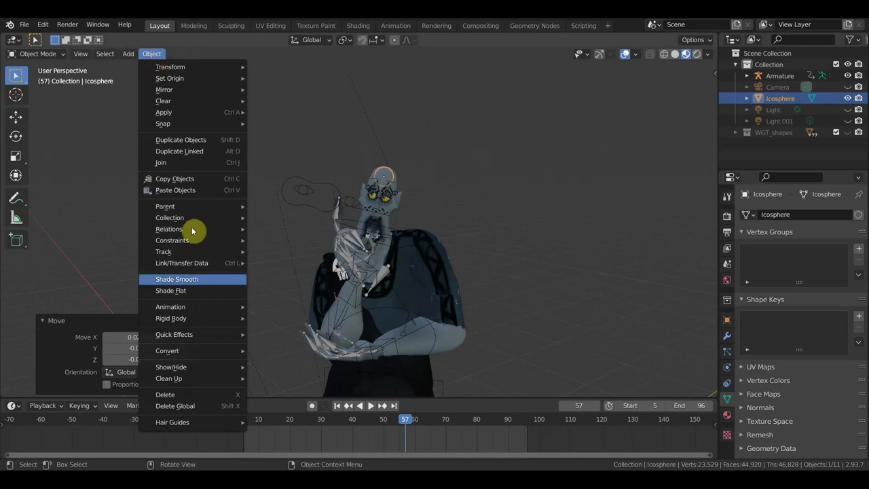
{"action": "mouse_move", "coordinate": [174, 334]}
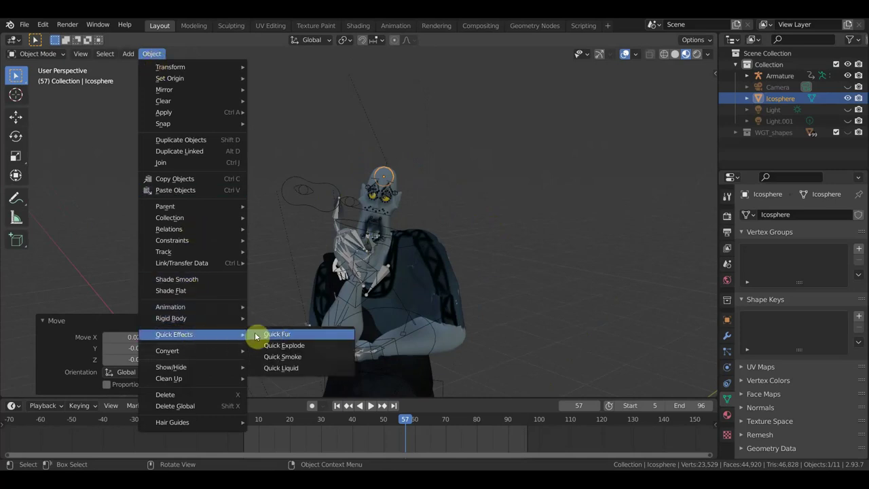
Step: Apply Quick Smoke to the head sphere to create a Smoke Domain
{"action": "left_click", "coordinate": [307, 356]}
{"action": "scroll", "coordinate": [442, 281], "scroll_direction": "down", "scroll_amount": 2}
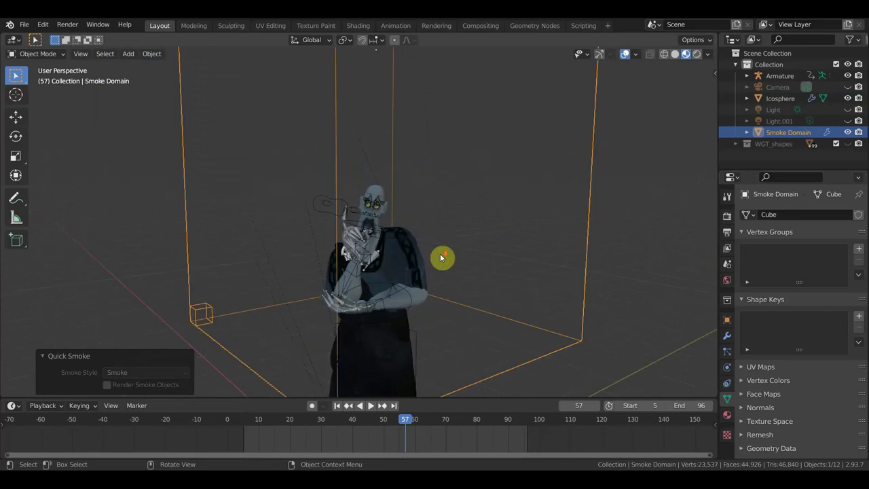
{"action": "scroll", "coordinate": [453, 249], "scroll_direction": "down", "scroll_amount": 3}
{"action": "scroll", "coordinate": [469, 219], "scroll_direction": "down", "scroll_amount": 2}
{"action": "middle_click_drag", "start_coordinate": [468, 219], "coordinate": [495, 217]}
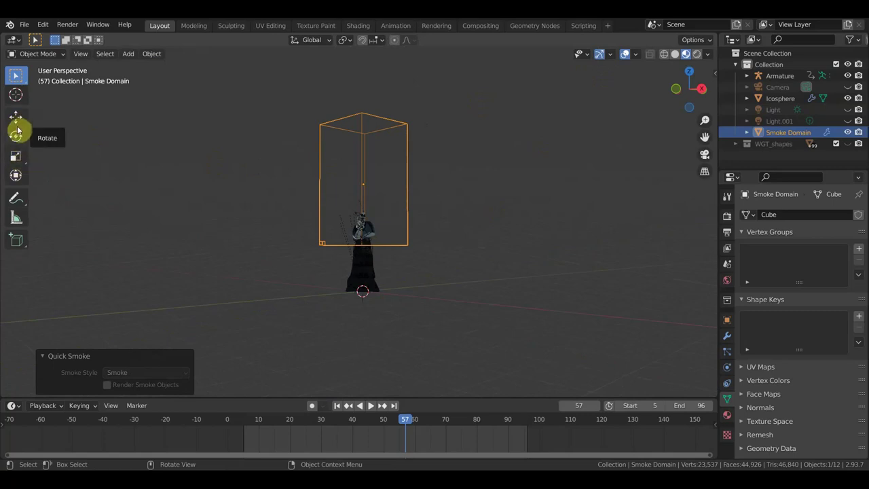
{"action": "left_click", "coordinate": [15, 174]}
{"action": "scroll", "coordinate": [309, 181], "scroll_direction": "up", "scroll_amount": 2}
{"action": "mouse_move", "coordinate": [309, 181]}
{"action": "middle_mouse_down"}
{"action": "mouse_move", "coordinate": [340, 190]}
{"action": "mouse_move", "coordinate": [377, 121]}
{"action": "middle_mouse_up"}
Step: Scale the Smoke Domain to 0.320, stretch it taller, lower it and rotate it -46.6° around Z
{"action": "left_click_drag", "start_coordinate": [369, 125], "coordinate": [369, 136]}
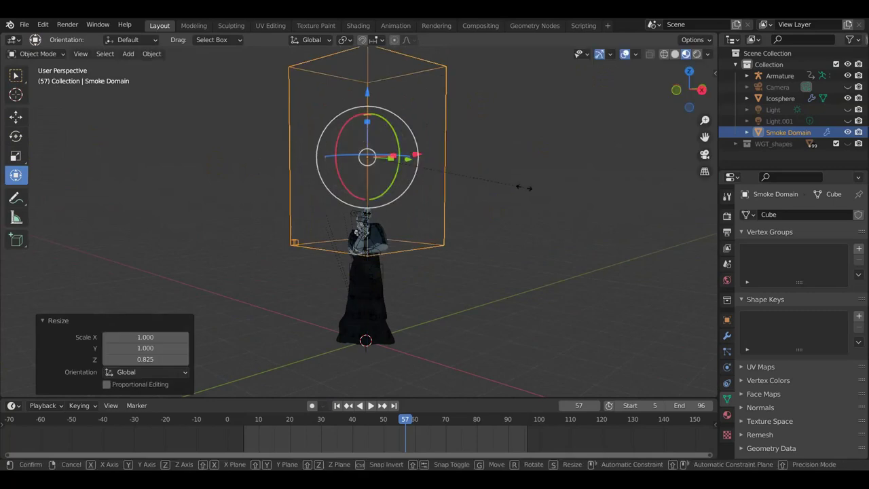
{"action": "key", "text": "s"}
{"action": "left_click", "coordinate": [418, 162]}
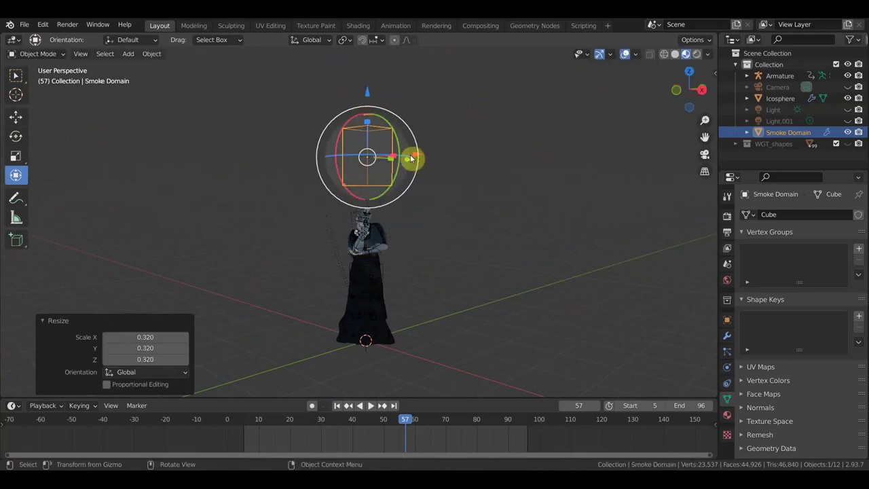
{"action": "mouse_move", "coordinate": [369, 121]}
{"action": "left_mouse_down"}
{"action": "mouse_move", "coordinate": [371, 89]}
{"action": "mouse_move", "coordinate": [369, 120]}
{"action": "left_mouse_up"}
{"action": "mouse_move", "coordinate": [368, 121]}
{"action": "middle_mouse_down"}
{"action": "mouse_move", "coordinate": [430, 169]}
{"action": "mouse_move", "coordinate": [381, 180]}
{"action": "mouse_move", "coordinate": [423, 266]}
{"action": "mouse_move", "coordinate": [416, 276]}
{"action": "middle_mouse_up"}
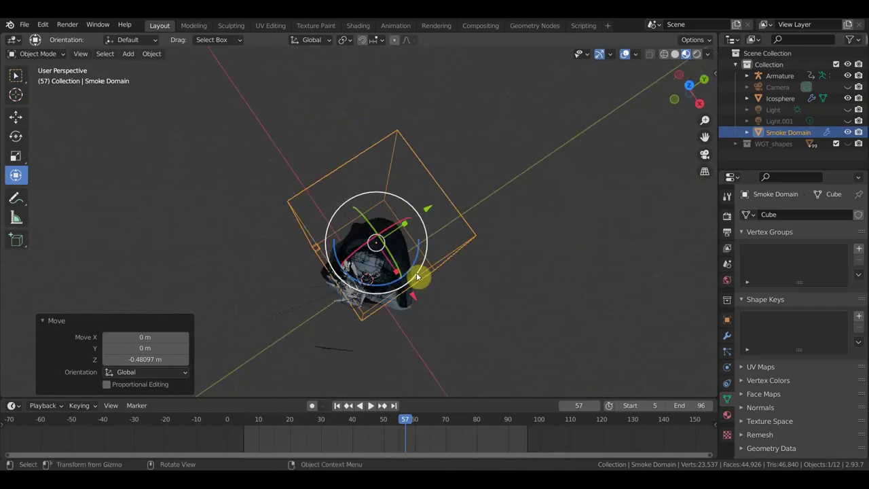
{"action": "key", "text": "KP_7"}
{"action": "key", "text": "r"}
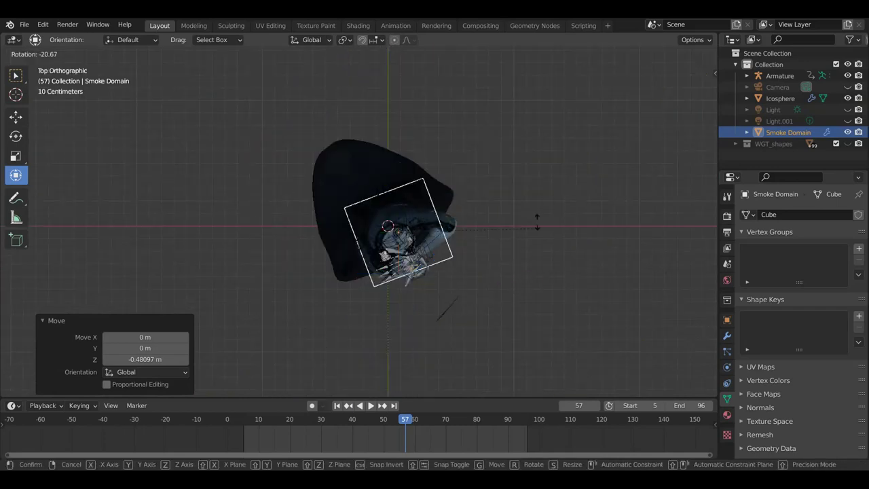
{"action": "left_click", "coordinate": [506, 175]}
{"action": "mouse_move", "coordinate": [530, 279]}
{"action": "middle_mouse_down"}
{"action": "mouse_move", "coordinate": [462, 185]}
{"action": "mouse_move", "coordinate": [453, 158]}
{"action": "mouse_move", "coordinate": [541, 184]}
{"action": "mouse_move", "coordinate": [583, 184]}
{"action": "mouse_move", "coordinate": [512, 190]}
{"action": "mouse_move", "coordinate": [526, 216]}
{"action": "middle_mouse_up"}
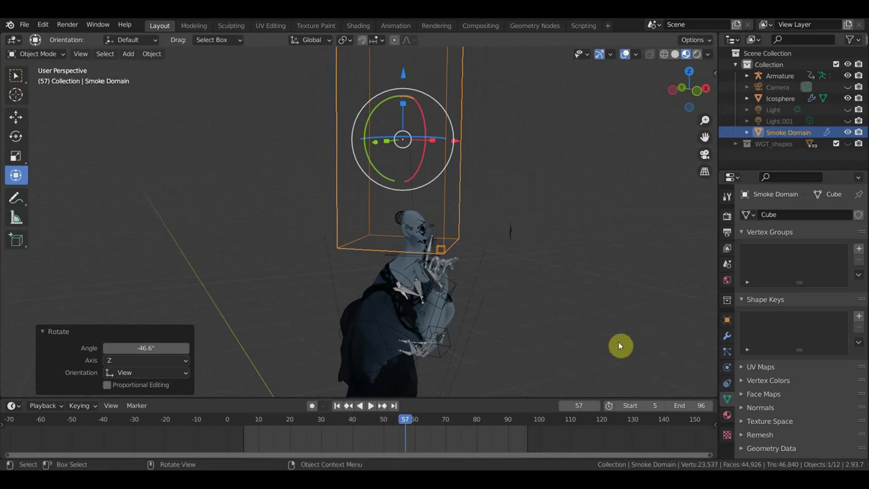
Step: Switch the Icosphere's fluid flow type to Fire + Smoke, with fuel at 1.0
{"action": "left_click", "coordinate": [729, 365]}
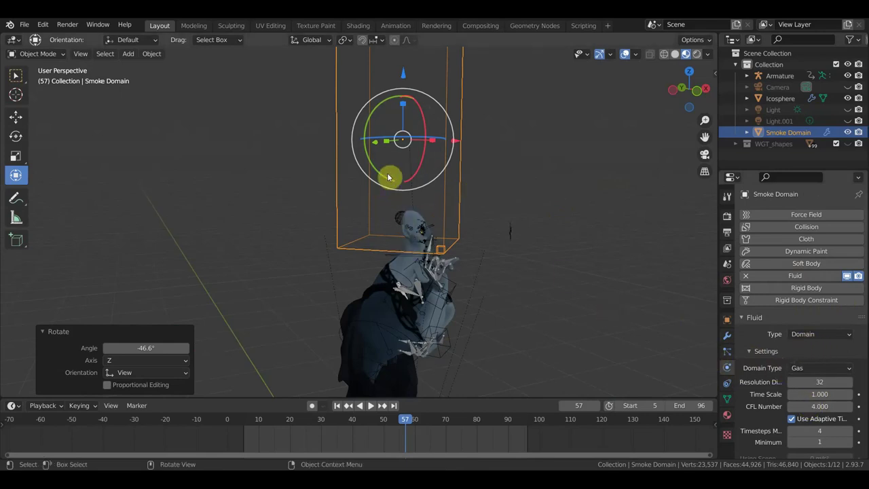
{"action": "left_click", "coordinate": [397, 219]}
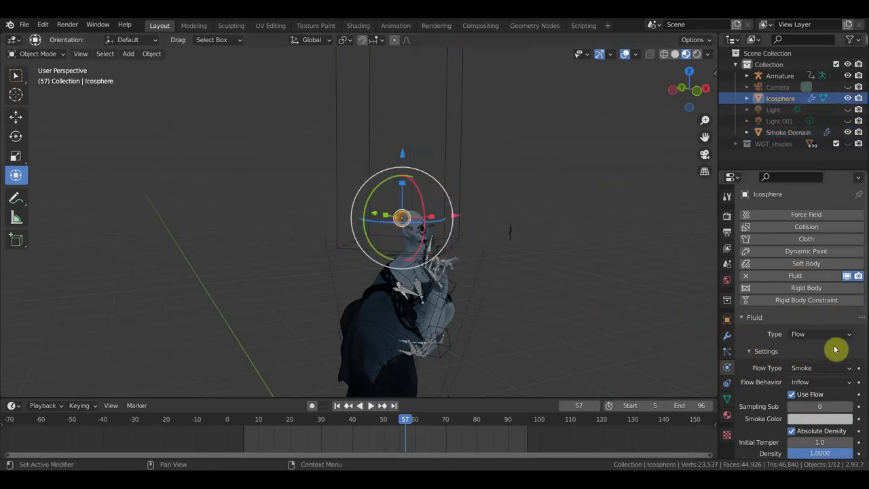
{"action": "left_click", "coordinate": [813, 369]}
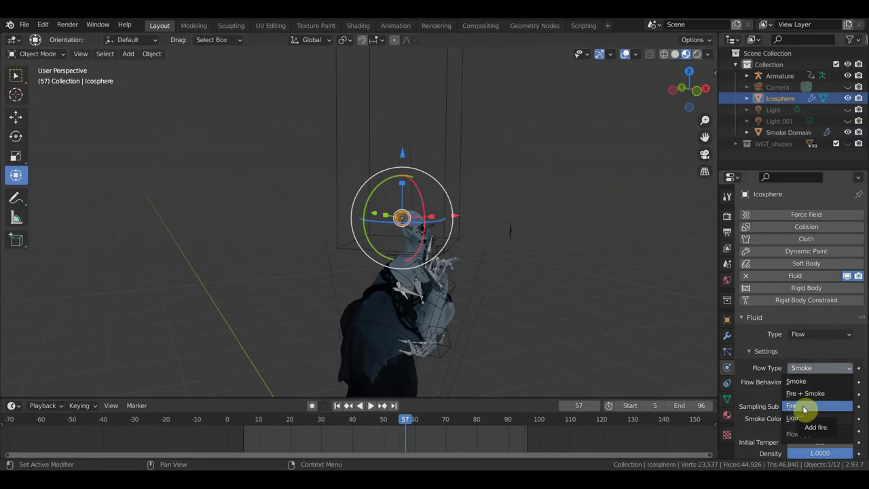
{"action": "left_click", "coordinate": [813, 394]}
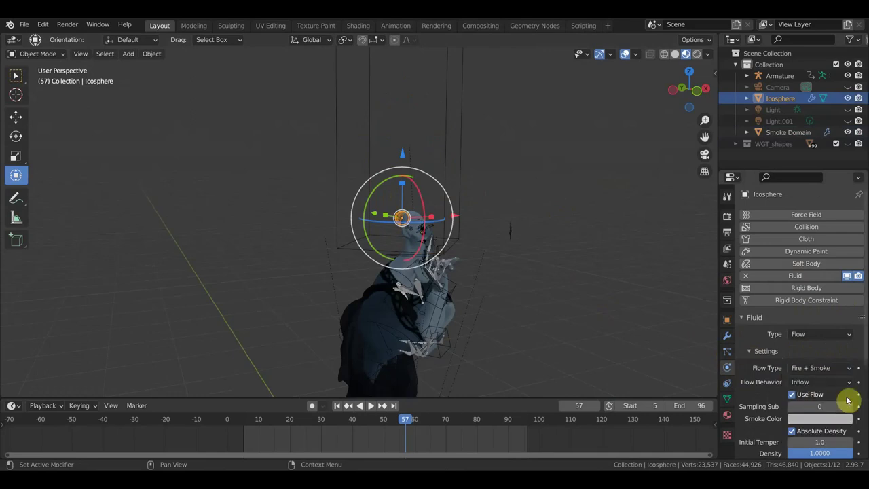
{"action": "middle_click_drag", "start_coordinate": [628, 330], "coordinate": [509, 322]}
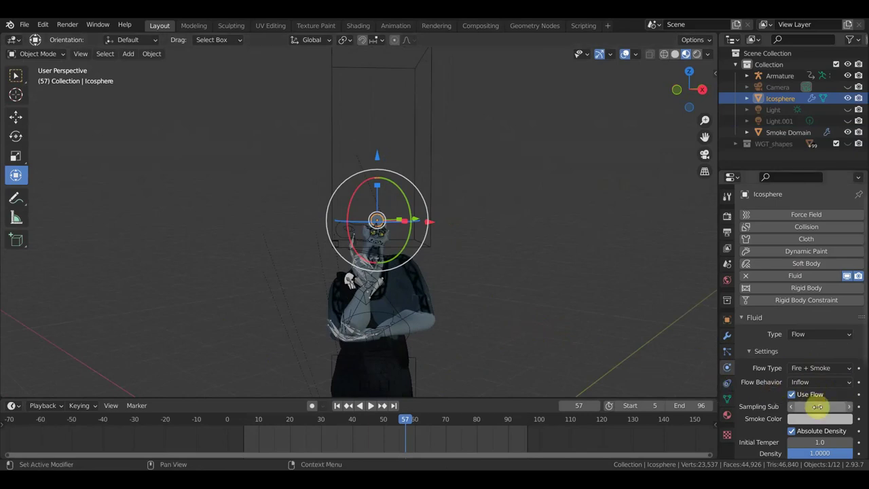
{"action": "scroll", "coordinate": [818, 406], "scroll_direction": "down", "scroll_amount": 3}
{"action": "scroll", "coordinate": [825, 416], "scroll_direction": "down", "scroll_amount": 2}
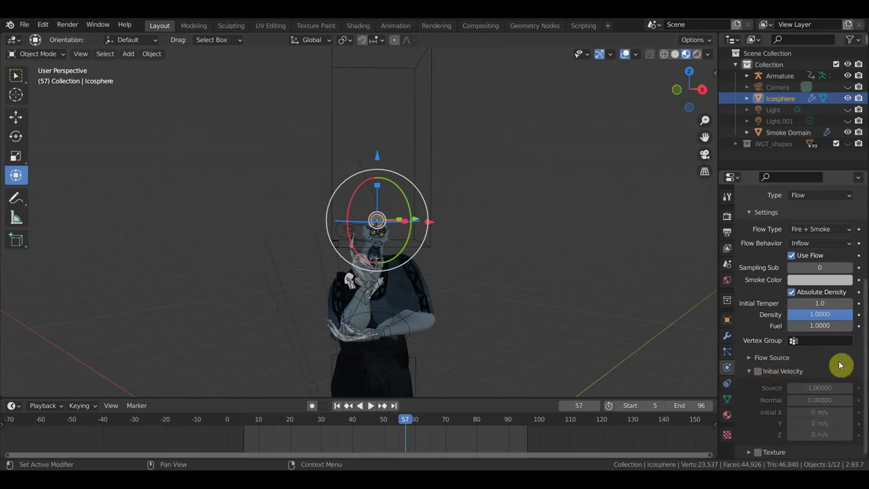
{"action": "scroll", "coordinate": [834, 360], "scroll_direction": "up", "scroll_amount": 2}
{"action": "scroll", "coordinate": [834, 360], "scroll_direction": "down", "scroll_amount": 2}
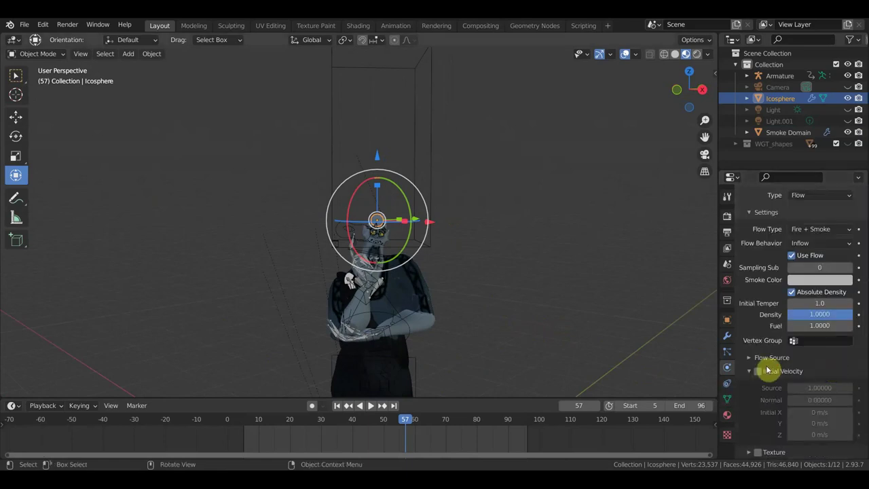
Step: Set the Smoke Domain's cache to Uni Cache volume format and type All
{"action": "left_click", "coordinate": [429, 162]}
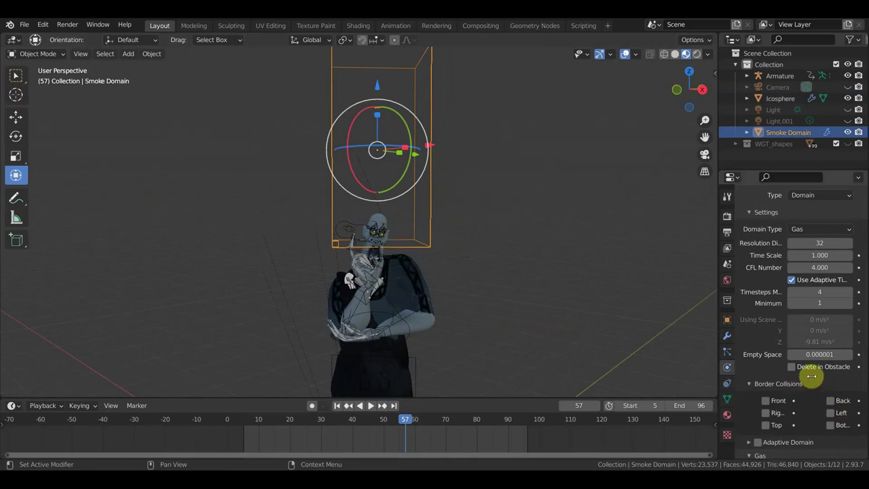
{"action": "scroll", "coordinate": [786, 307], "scroll_direction": "up", "scroll_amount": 3}
{"action": "scroll", "coordinate": [785, 307], "scroll_direction": "down", "scroll_amount": 6}
{"action": "scroll", "coordinate": [795, 339], "scroll_direction": "down", "scroll_amount": 5}
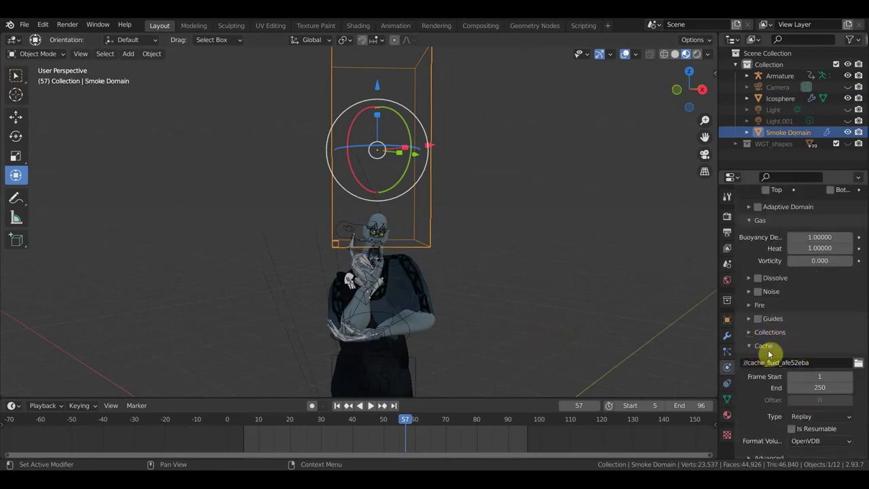
{"action": "scroll", "coordinate": [770, 351], "scroll_direction": "down", "scroll_amount": 1}
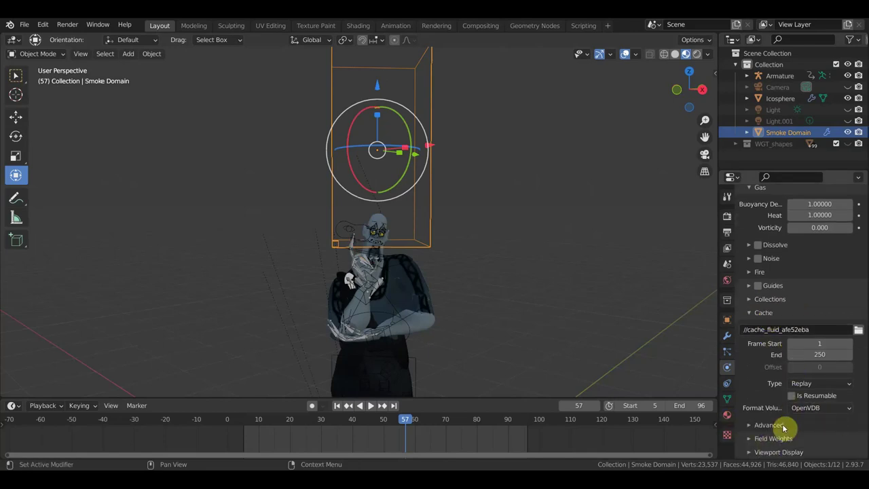
{"action": "left_click", "coordinate": [828, 410]}
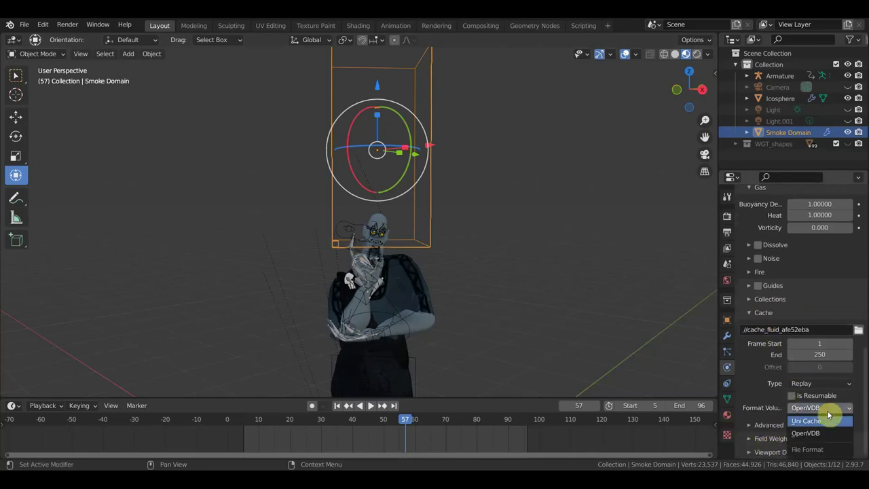
{"action": "left_click", "coordinate": [825, 422]}
{"action": "left_click", "coordinate": [830, 398]}
{"action": "left_click", "coordinate": [815, 440]}
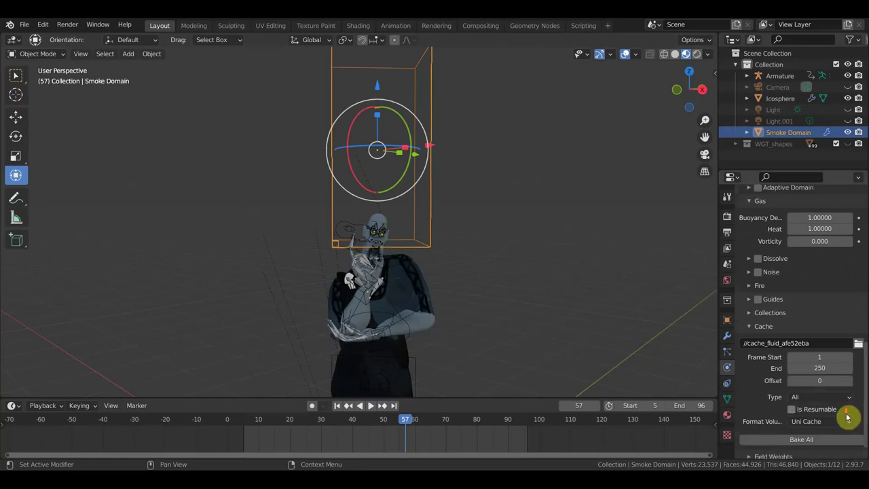
Step: Browse the domain's fluid settings, briefly expanding and collapsing Dissolve and Collections
{"action": "scroll", "coordinate": [848, 419], "scroll_direction": "down", "scroll_amount": 1}
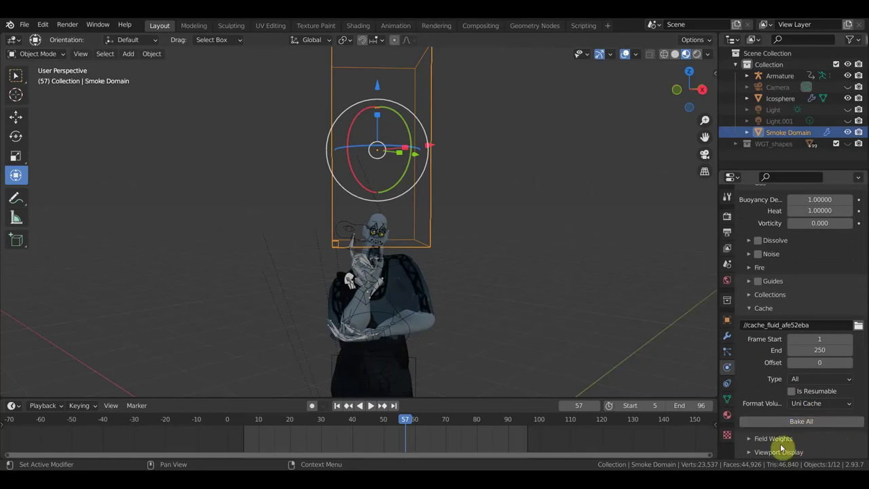
{"action": "scroll", "coordinate": [813, 404], "scroll_direction": "up", "scroll_amount": 3}
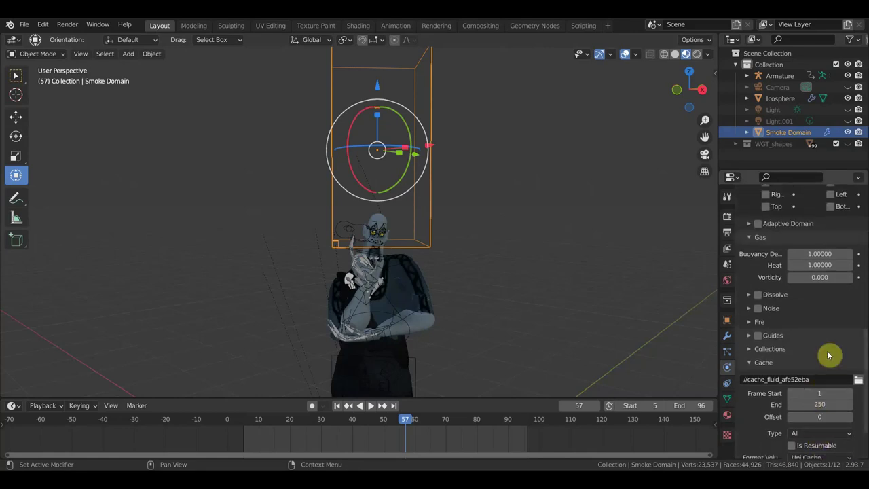
{"action": "scroll", "coordinate": [829, 355], "scroll_direction": "down", "scroll_amount": 1}
{"action": "scroll", "coordinate": [829, 355], "scroll_direction": "up", "scroll_amount": 3}
{"action": "scroll", "coordinate": [829, 354], "scroll_direction": "up", "scroll_amount": 2}
{"action": "scroll", "coordinate": [829, 354], "scroll_direction": "up", "scroll_amount": 5}
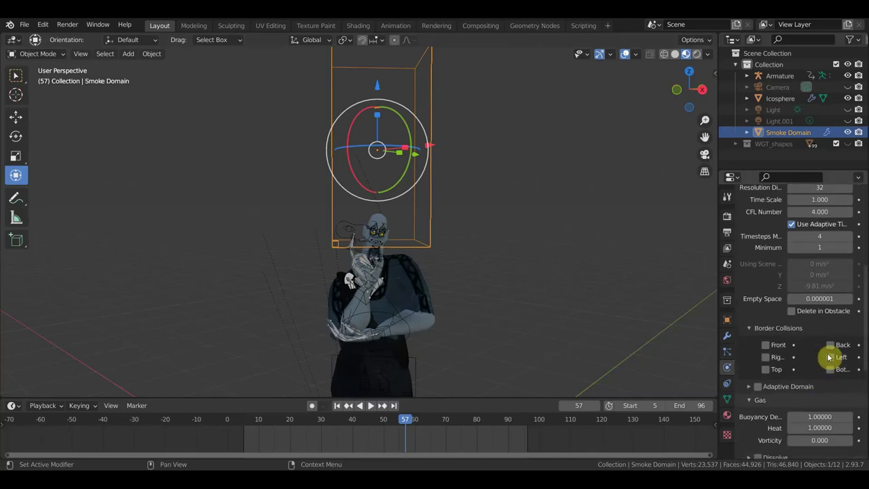
{"action": "scroll", "coordinate": [829, 357], "scroll_direction": "up", "scroll_amount": 1}
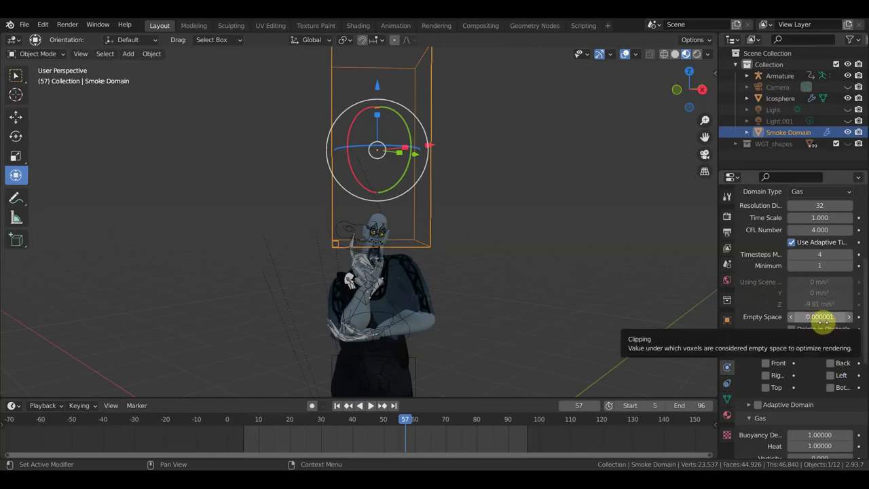
{"action": "scroll", "coordinate": [817, 304], "scroll_direction": "down", "scroll_amount": 5}
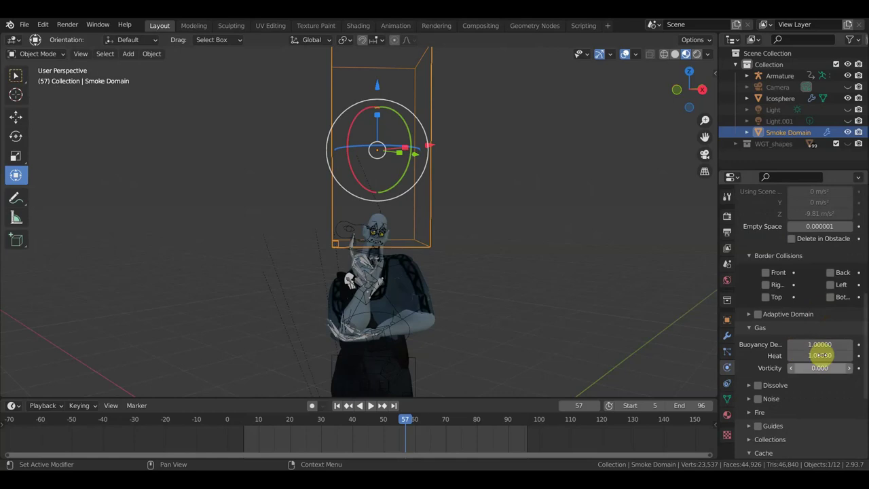
{"action": "scroll", "coordinate": [819, 374], "scroll_direction": "down", "scroll_amount": 5}
{"action": "scroll", "coordinate": [817, 394], "scroll_direction": "down", "scroll_amount": 3}
{"action": "left_click", "coordinate": [751, 242]}
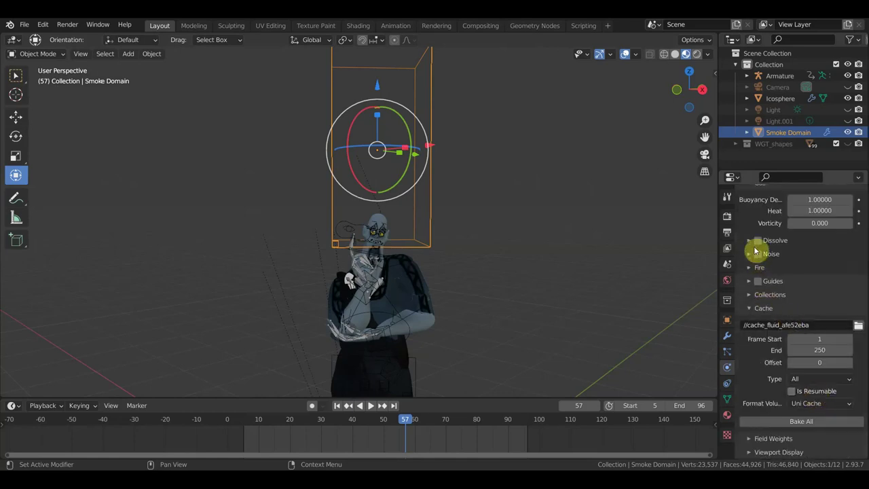
{"action": "left_click", "coordinate": [751, 242]}
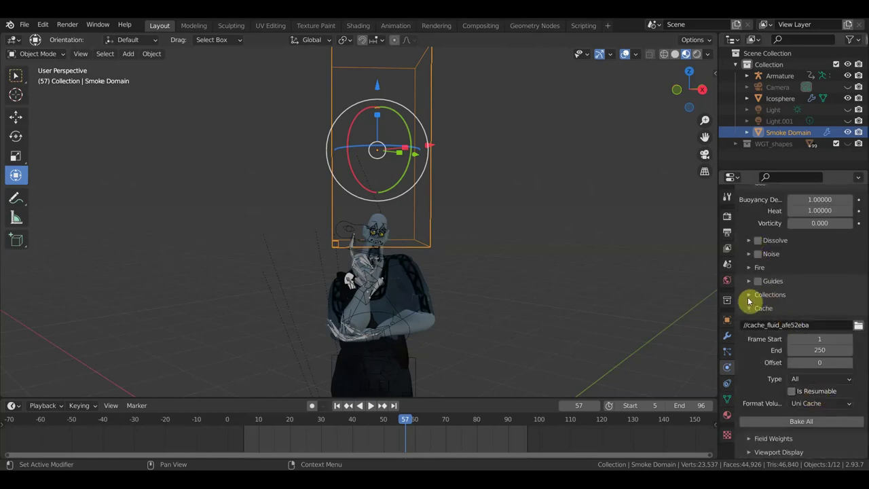
{"action": "left_click", "coordinate": [750, 296]}
{"action": "left_click", "coordinate": [750, 296]}
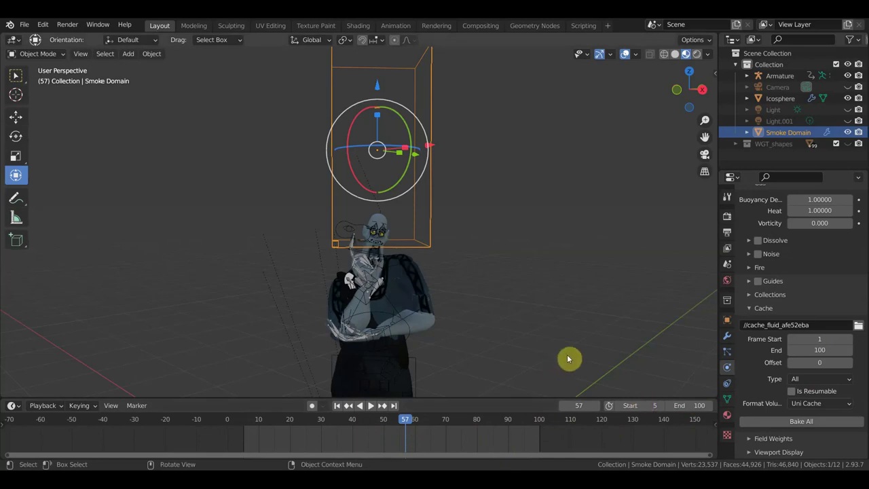
{"action": "mouse_move", "coordinate": [520, 337]}
{"action": "middle_mouse_down"}
{"action": "mouse_move", "coordinate": [597, 346]}
{"action": "mouse_move", "coordinate": [566, 331]}
{"action": "middle_mouse_up"}
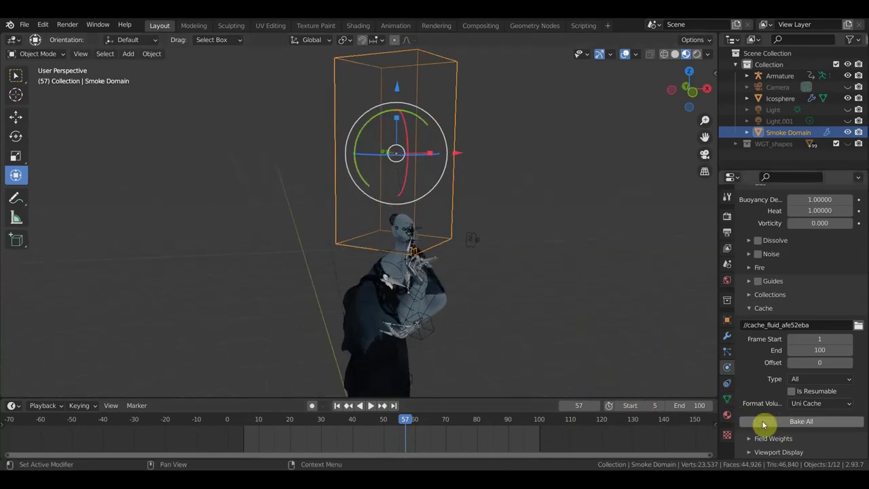
Step: Bake All frames of the fluid simulation and inspect the fire plume in Solid shading
{"action": "left_click", "coordinate": [338, 408]}
{"action": "left_click", "coordinate": [795, 422]}
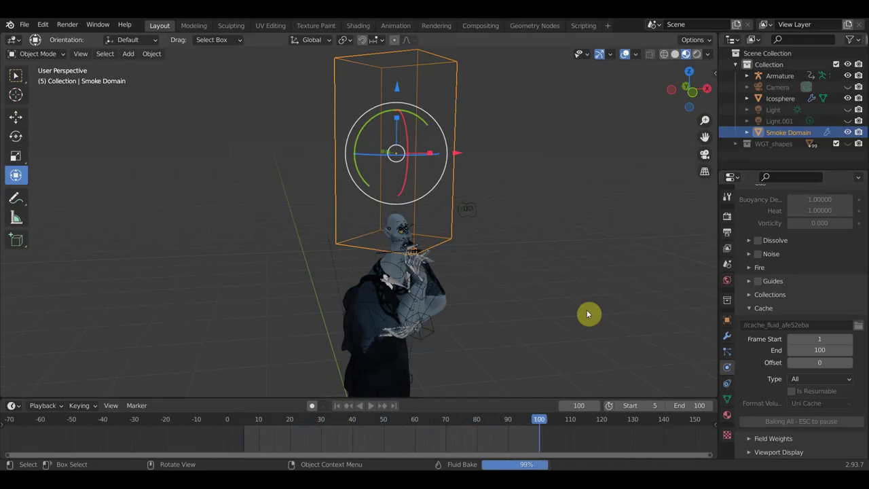
{"action": "middle_click_drag", "start_coordinate": [568, 313], "coordinate": [613, 314]}
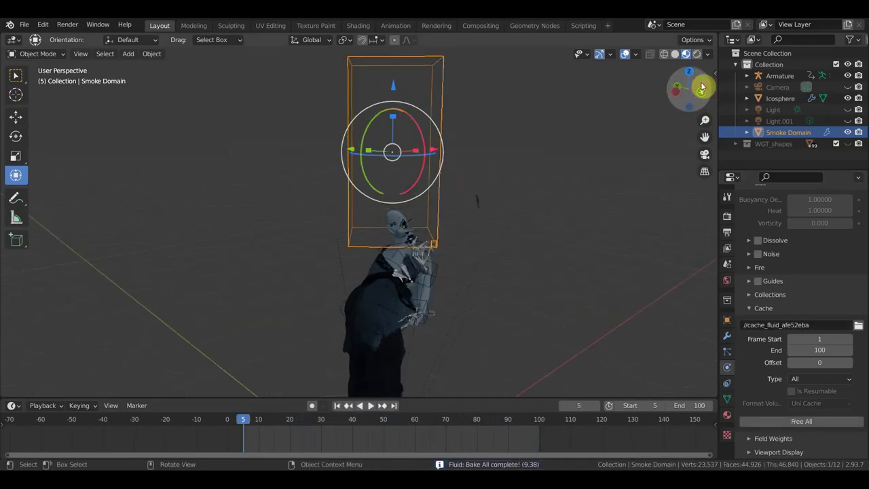
{"action": "left_click", "coordinate": [675, 54]}
{"action": "scroll", "coordinate": [580, 242], "scroll_direction": "up", "scroll_amount": 2}
{"action": "middle_click_drag", "start_coordinate": [581, 243], "coordinate": [481, 235]}
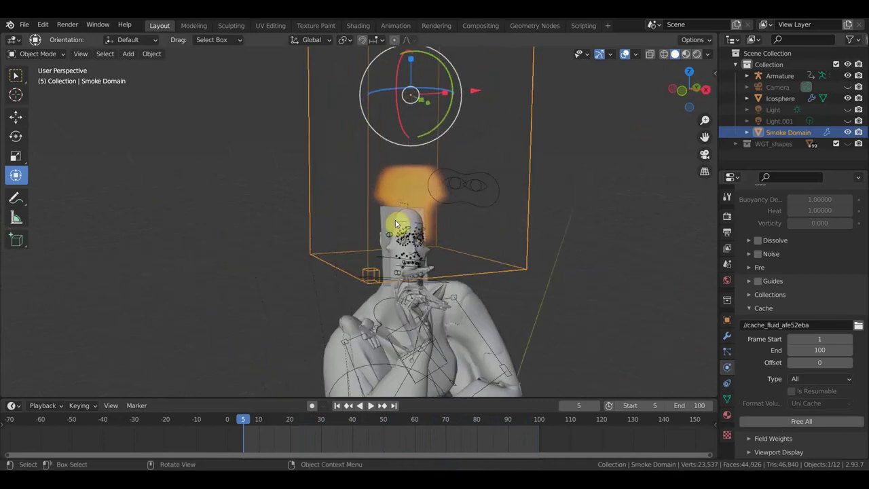
Step: Delete the stray Plane.006 by the face and nudge the Smoke Domain slightly
{"action": "left_click", "coordinate": [388, 223]}
{"action": "key", "text": "Delete"}
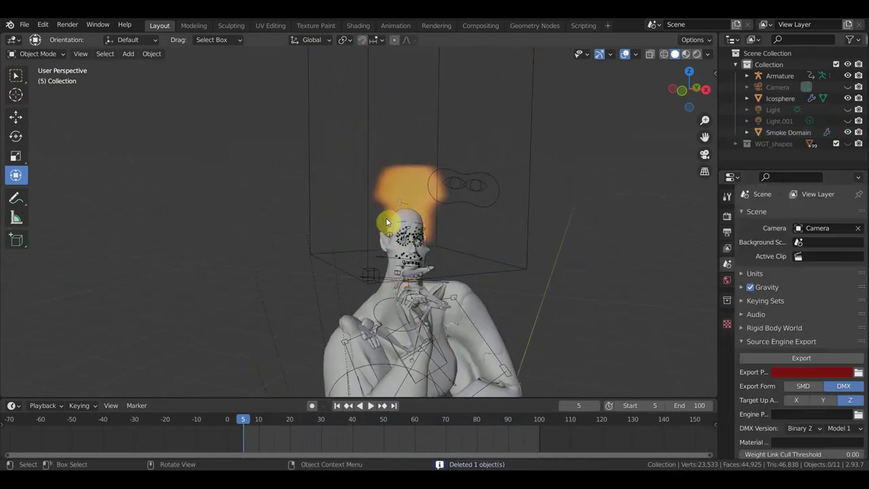
{"action": "mouse_move", "coordinate": [388, 222]}
{"action": "middle_mouse_down"}
{"action": "mouse_move", "coordinate": [401, 248]}
{"action": "mouse_move", "coordinate": [390, 235]}
{"action": "mouse_move", "coordinate": [379, 238]}
{"action": "middle_mouse_up"}
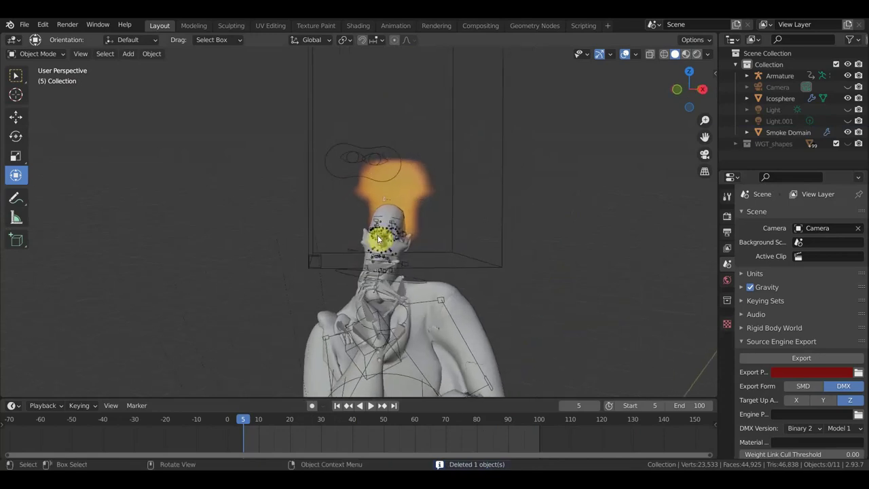
{"action": "left_click", "coordinate": [502, 219]}
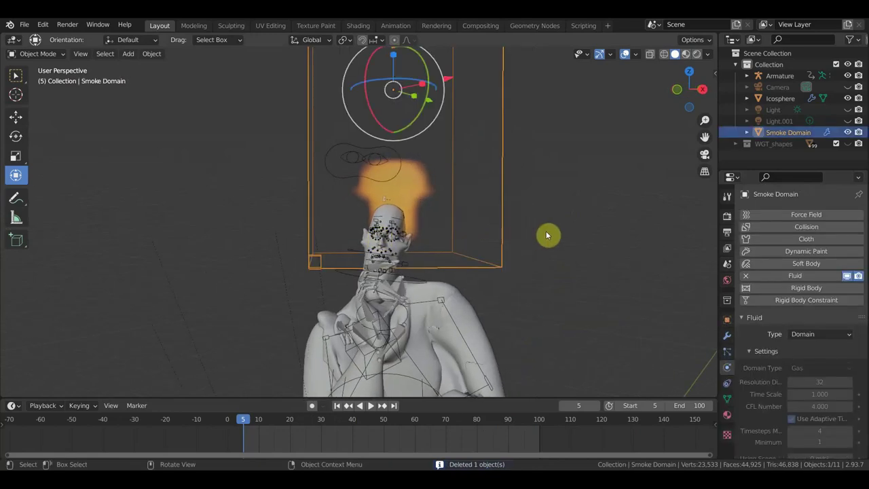
{"action": "key", "text": "g"}
{"action": "left_click", "coordinate": [535, 232]}
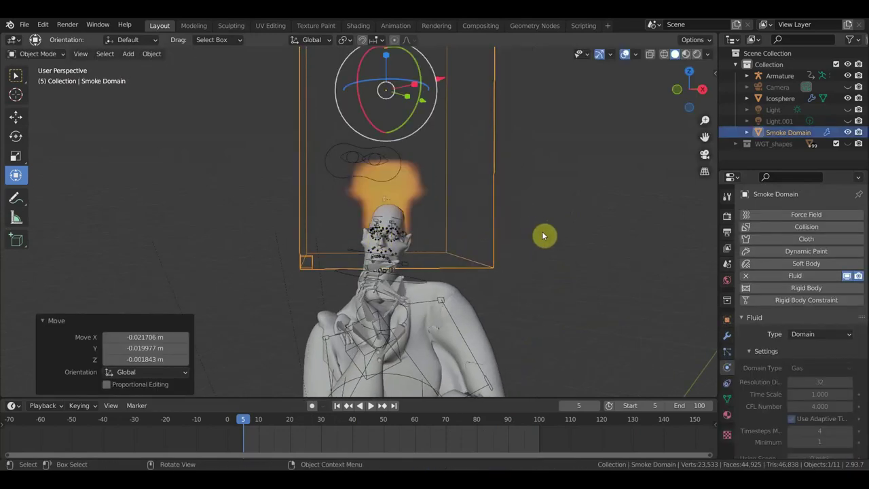
Step: Play the animation to preview the fire streaming up from the head
{"action": "key", "text": "space"}
{"action": "scroll", "coordinate": [543, 236], "scroll_direction": "down", "scroll_amount": 3}
{"action": "scroll", "coordinate": [540, 237], "scroll_direction": "down", "scroll_amount": 3}
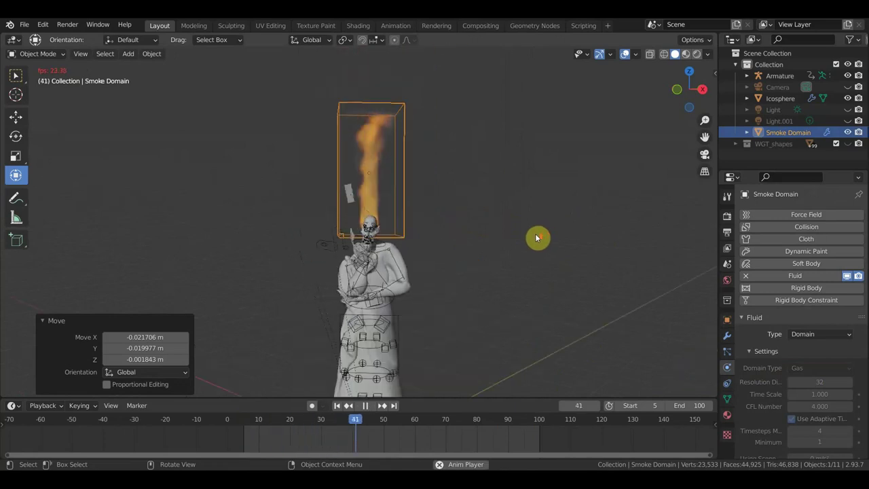
{"action": "scroll", "coordinate": [536, 237], "scroll_direction": "up", "scroll_amount": 3}
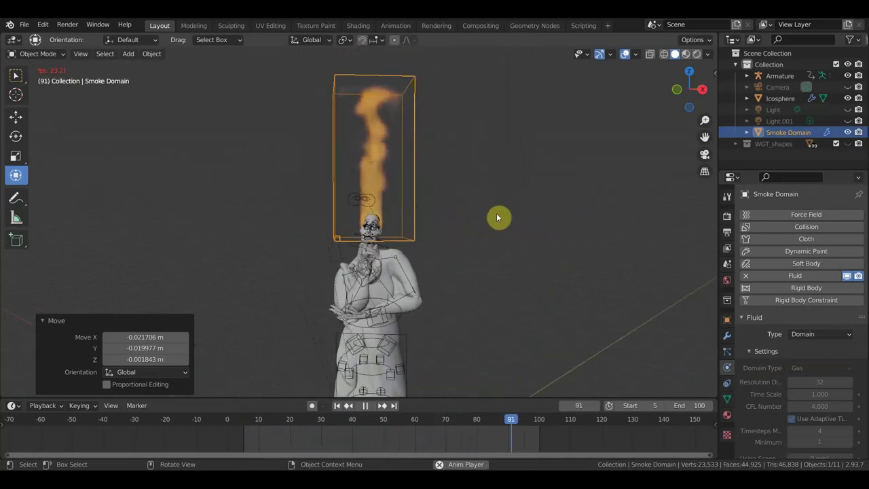
{"action": "key", "text": "space"}
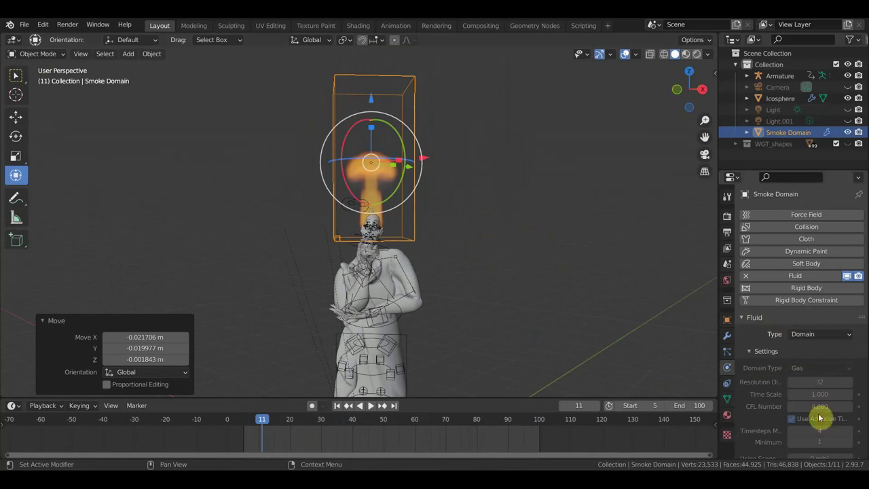
Step: Inspect the fire from several angles and check the Icosphere's flow settings
{"action": "mouse_move", "coordinate": [493, 279]}
{"action": "middle_mouse_down"}
{"action": "mouse_move", "coordinate": [587, 290]}
{"action": "mouse_move", "coordinate": [564, 286]}
{"action": "middle_mouse_up"}
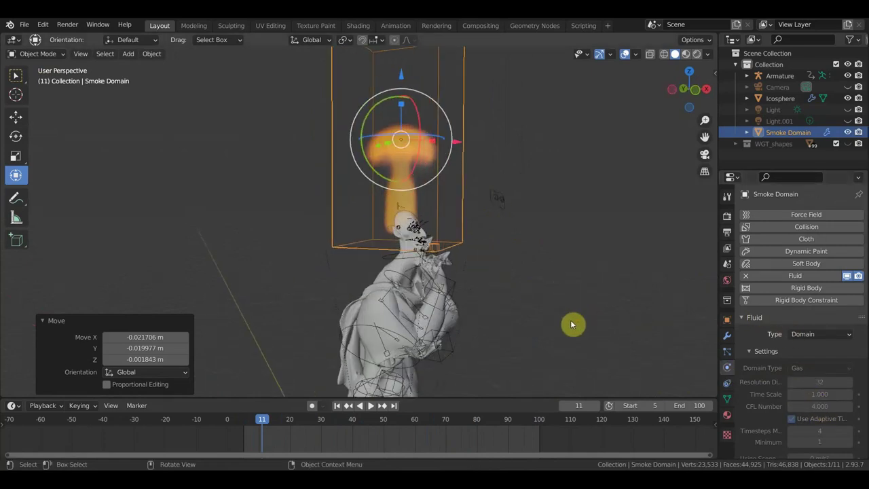
{"action": "middle_click_drag", "start_coordinate": [563, 318], "coordinate": [547, 317]}
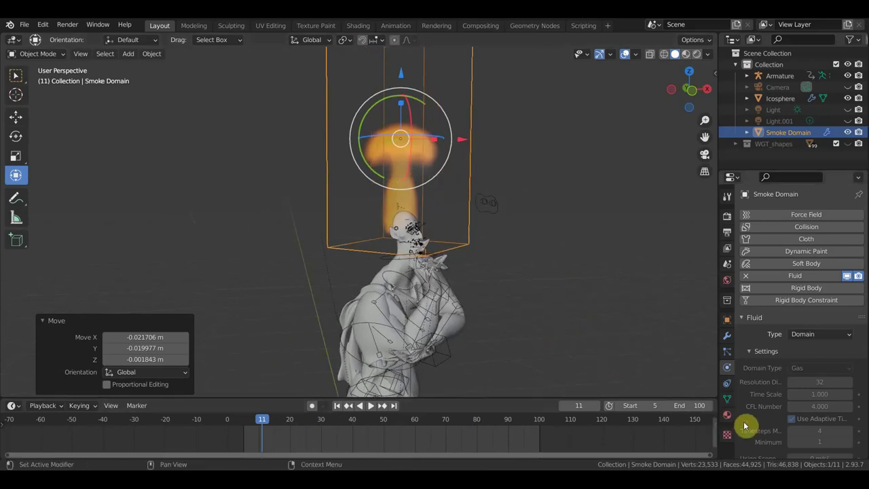
{"action": "scroll", "coordinate": [776, 408], "scroll_direction": "down", "scroll_amount": 3}
{"action": "scroll", "coordinate": [795, 413], "scroll_direction": "down", "scroll_amount": 3}
{"action": "scroll", "coordinate": [811, 413], "scroll_direction": "down", "scroll_amount": 3}
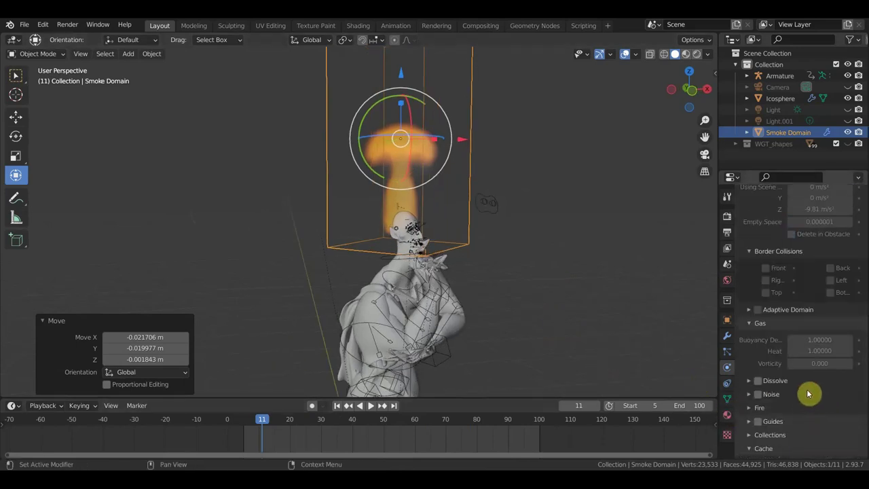
{"action": "scroll", "coordinate": [803, 401], "scroll_direction": "down", "scroll_amount": 1}
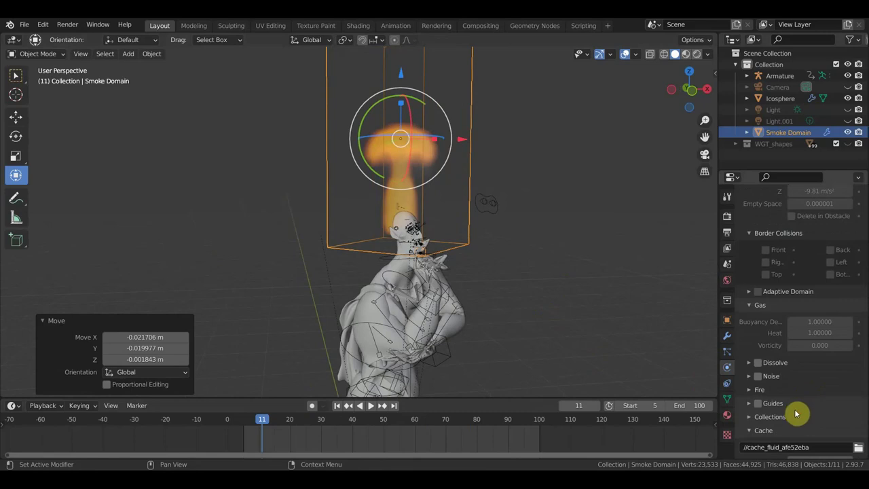
{"action": "middle_click_drag", "start_coordinate": [432, 230], "coordinate": [520, 228]}
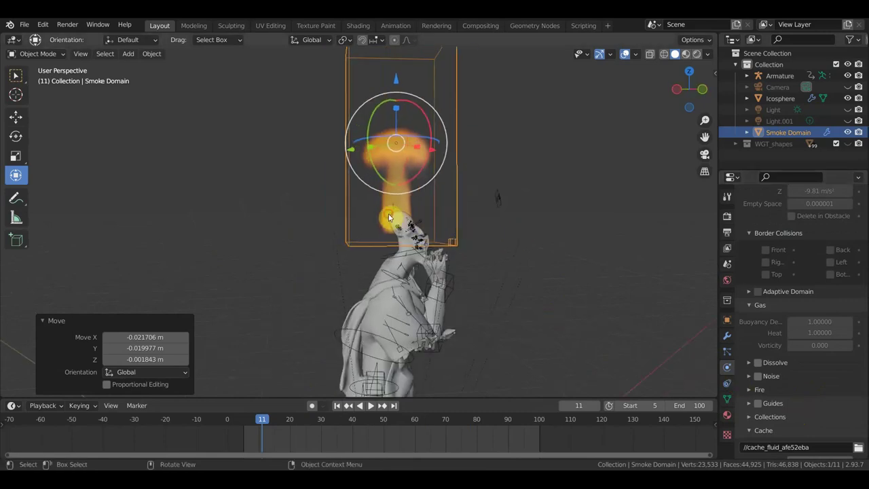
{"action": "left_click", "coordinate": [389, 217]}
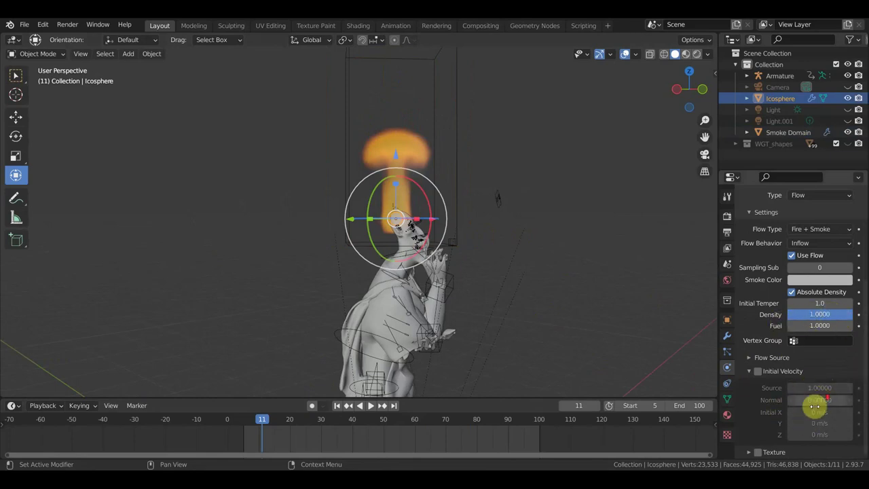
{"action": "scroll", "coordinate": [820, 400], "scroll_direction": "up", "scroll_amount": 2}
{"action": "scroll", "coordinate": [801, 380], "scroll_direction": "down", "scroll_amount": 2}
{"action": "scroll", "coordinate": [776, 357], "scroll_direction": "up", "scroll_amount": 2}
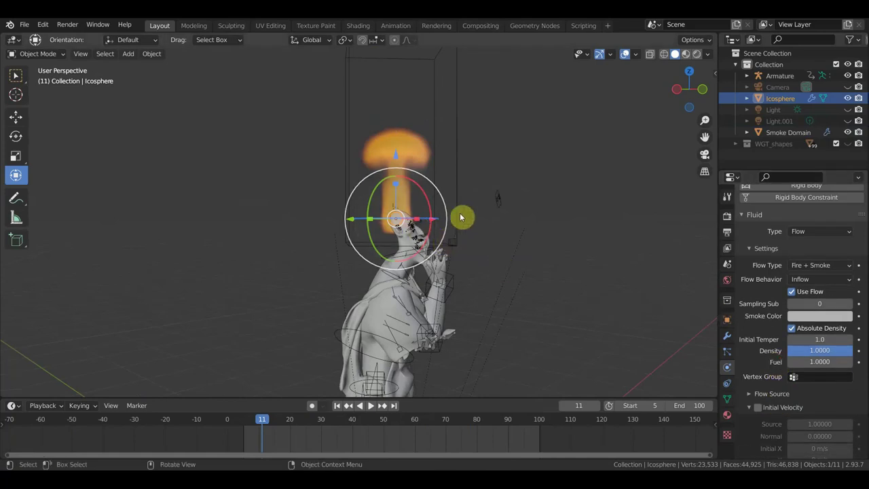
Step: Select the Smoke Domain and Free All of its baked cache
{"action": "left_click", "coordinate": [458, 132]}
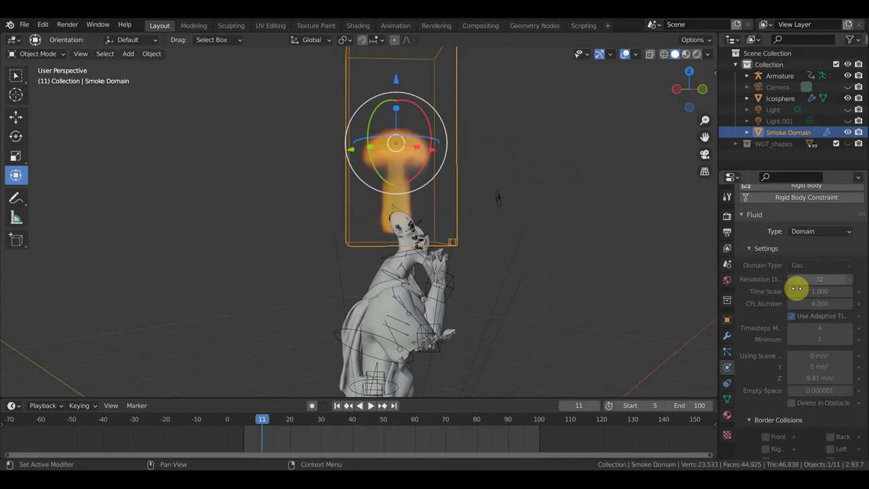
{"action": "scroll", "coordinate": [804, 381], "scroll_direction": "down", "scroll_amount": 3}
{"action": "scroll", "coordinate": [811, 408], "scroll_direction": "down", "scroll_amount": 4}
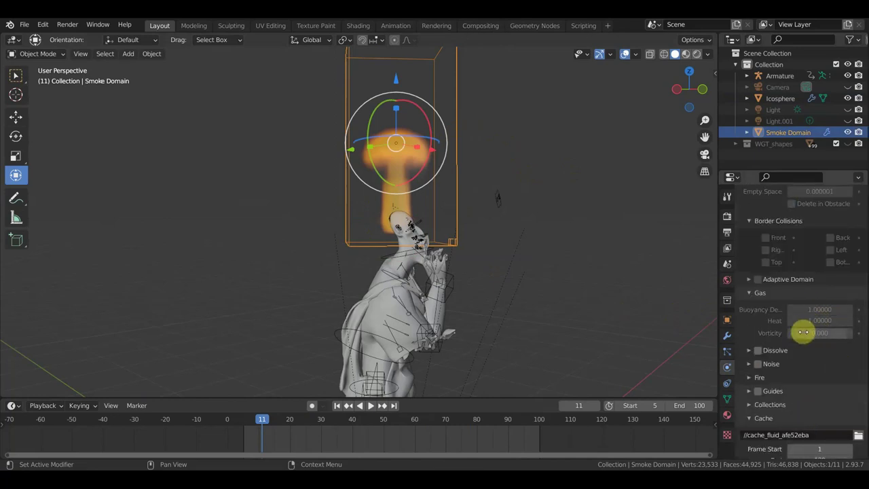
{"action": "scroll", "coordinate": [781, 391], "scroll_direction": "down", "scroll_amount": 2}
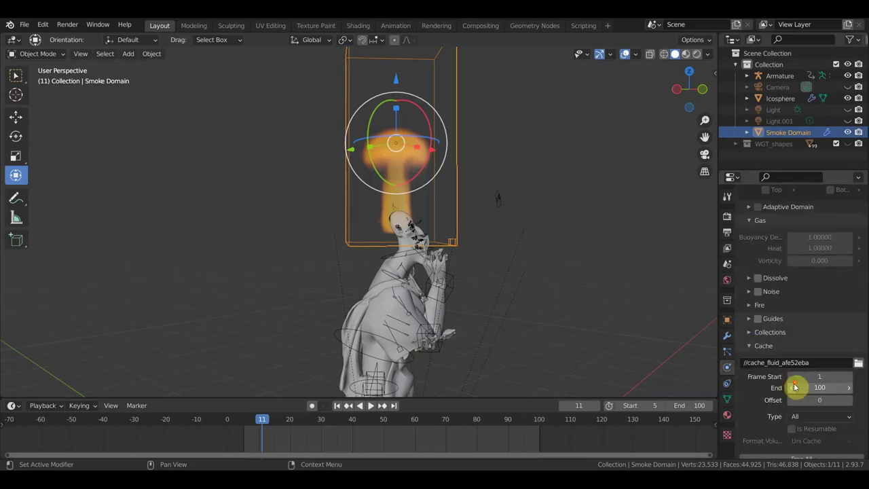
{"action": "scroll", "coordinate": [821, 401], "scroll_direction": "down", "scroll_amount": 2}
{"action": "left_click", "coordinate": [810, 421]}
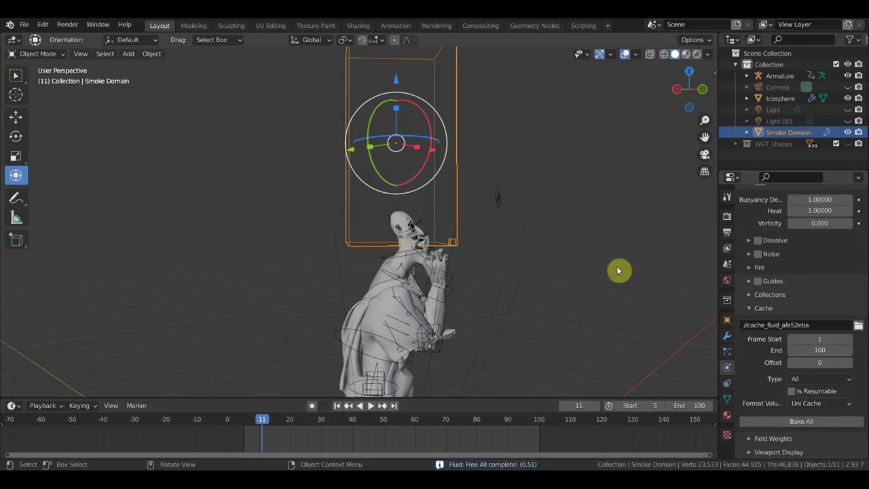
Step: Set Blender's interface language to Russian in Preferences and close the window
{"action": "left_click", "coordinate": [45, 25]}
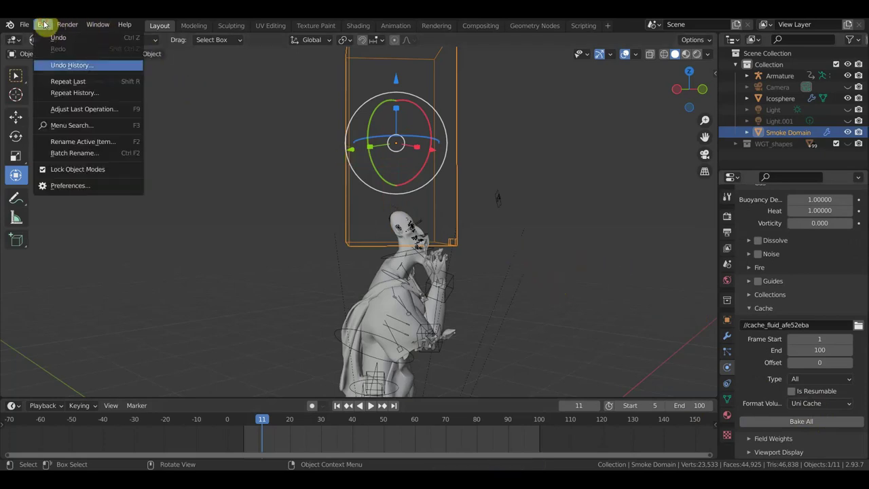
{"action": "left_click", "coordinate": [82, 191]}
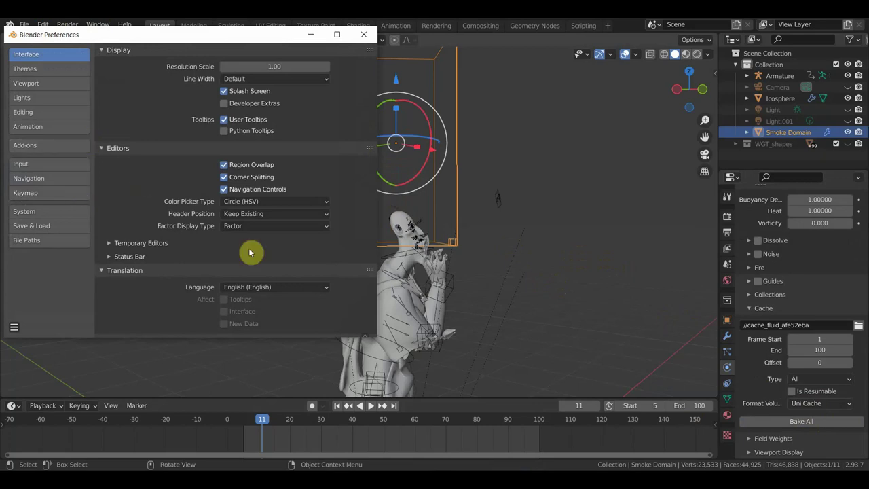
{"action": "left_click", "coordinate": [319, 288]}
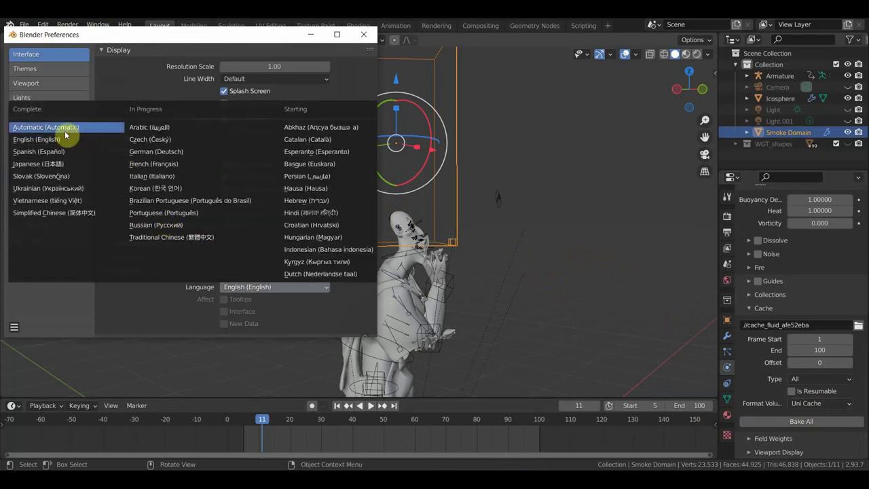
{"action": "left_click", "coordinate": [167, 226]}
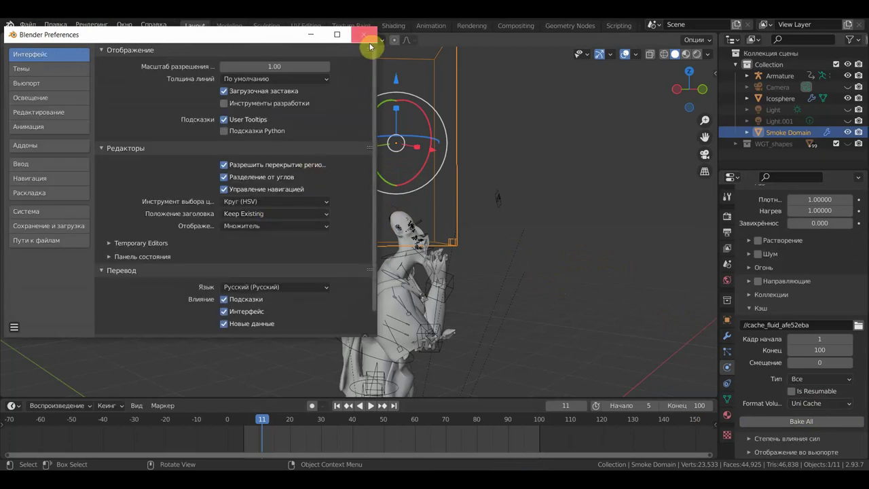
{"action": "left_click", "coordinate": [364, 34]}
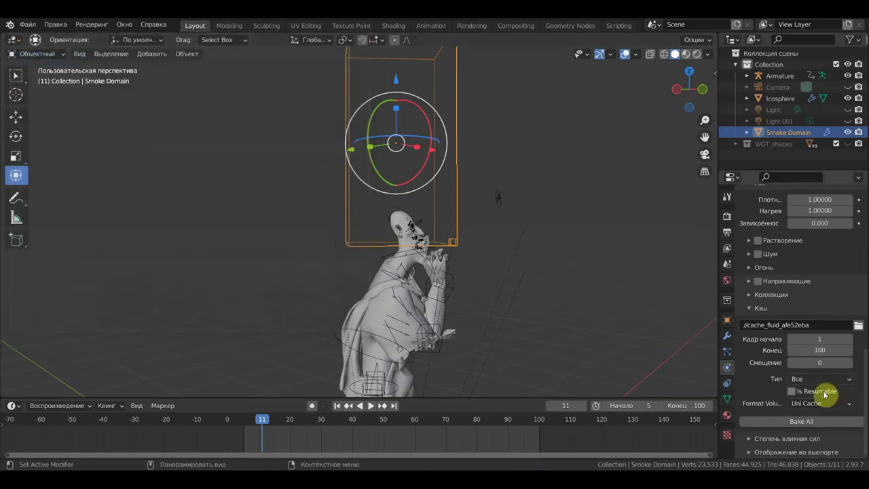
Step: Widen the properties panel and lower the smoke Buoyancy Density to 0.92460
{"action": "scroll", "coordinate": [833, 401], "scroll_direction": "up", "scroll_amount": 2}
{"action": "scroll", "coordinate": [832, 401], "scroll_direction": "up", "scroll_amount": 1}
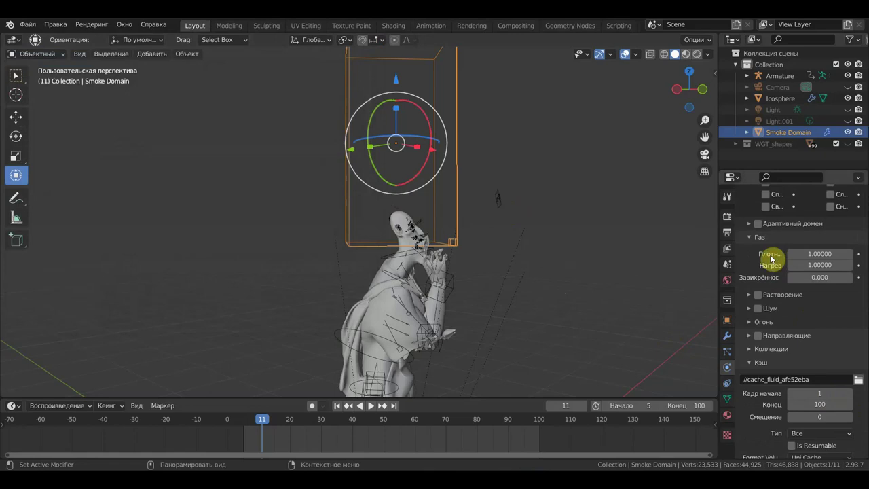
{"action": "left_click_drag", "start_coordinate": [719, 263], "coordinate": [649, 262]}
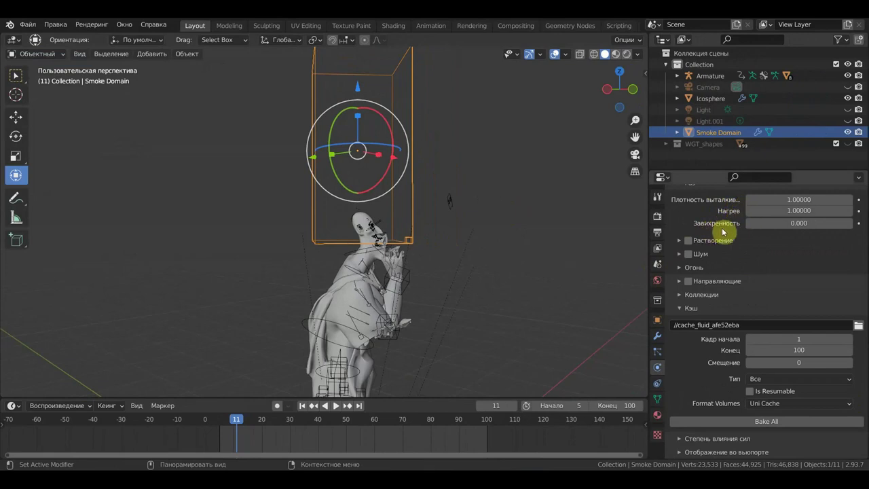
{"action": "scroll", "coordinate": [724, 232], "scroll_direction": "up", "scroll_amount": 1}
{"action": "scroll", "coordinate": [734, 252], "scroll_direction": "up", "scroll_amount": 1}
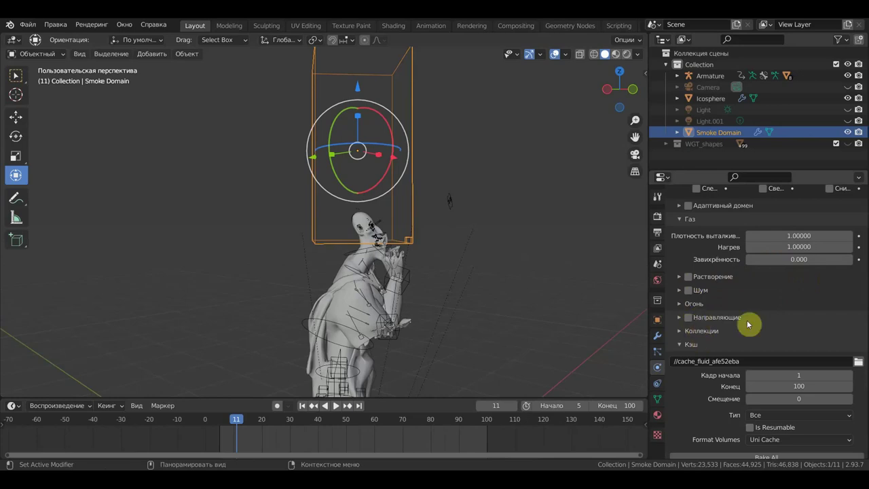
{"action": "middle_click_drag", "start_coordinate": [536, 283], "coordinate": [501, 287]}
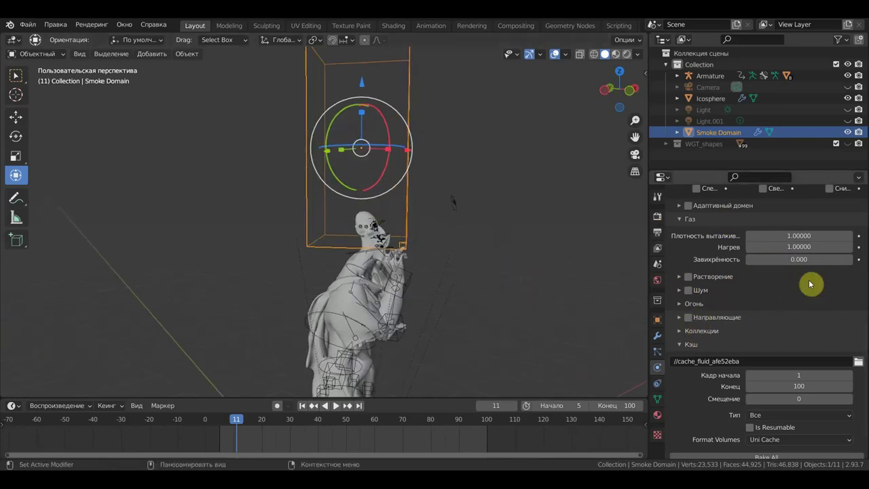
{"action": "left_click_drag", "start_coordinate": [807, 243], "coordinate": [806, 243]}
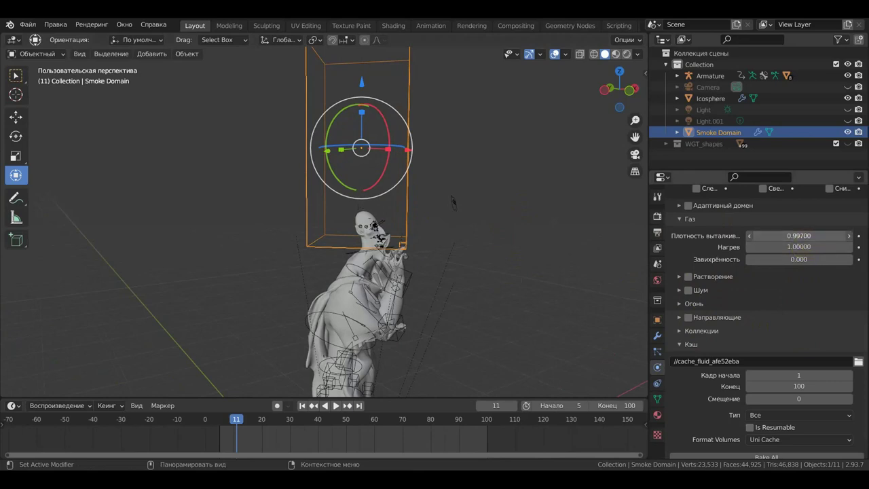
{"action": "left_click_drag", "start_coordinate": [807, 242], "coordinate": [792, 235]}
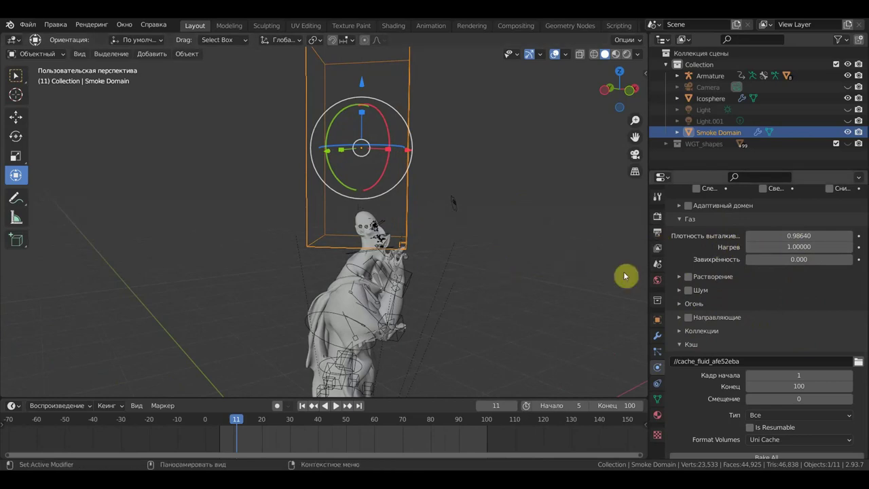
{"action": "left_click_drag", "start_coordinate": [806, 237], "coordinate": [794, 236]}
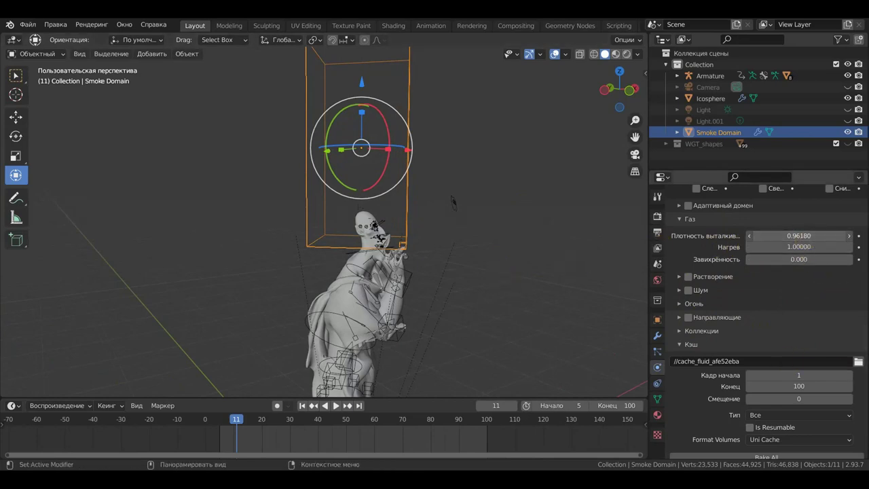
{"action": "left_click_drag", "start_coordinate": [805, 237], "coordinate": [802, 237]}
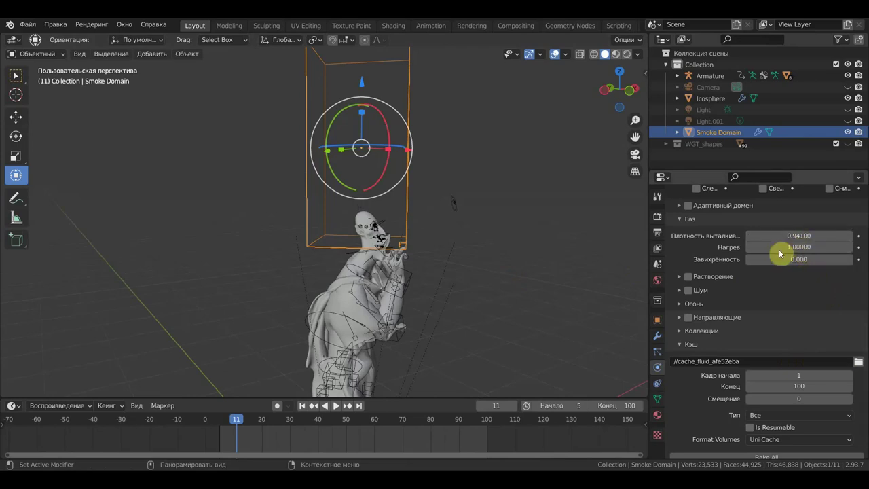
Step: Set Heat to 0.98560 and Vorticity to 0.100, and enable Dissolve
{"action": "mouse_move", "coordinate": [800, 247]}
{"action": "left_mouse_down"}
{"action": "mouse_move", "coordinate": [793, 235]}
{"action": "mouse_move", "coordinate": [819, 241]}
{"action": "left_mouse_up"}
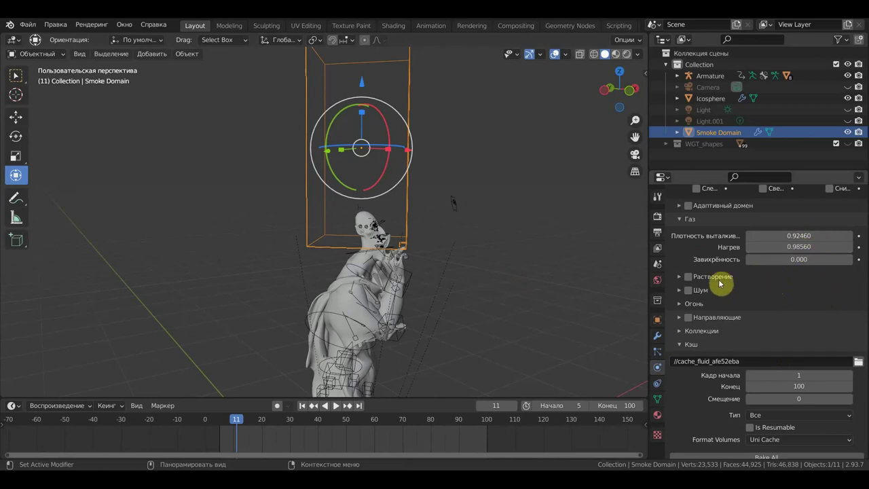
{"action": "left_click", "coordinate": [852, 261]}
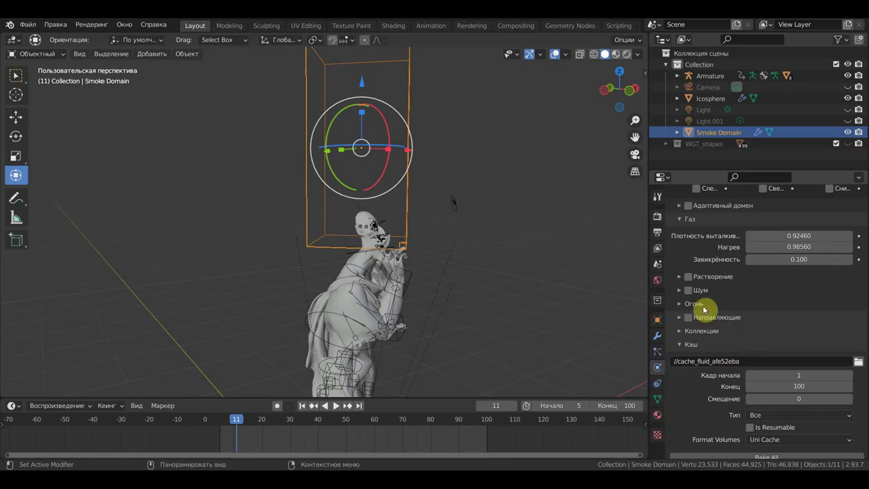
{"action": "left_click", "coordinate": [688, 278]}
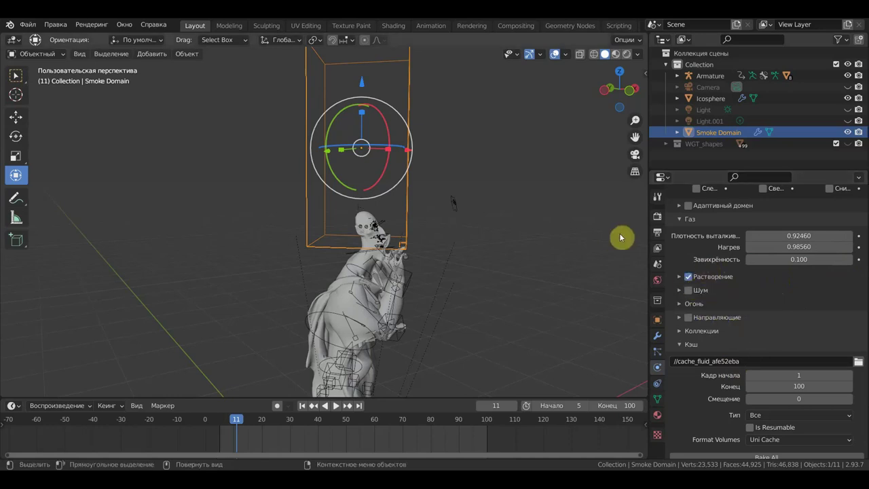
Step: Bake the fire simulation, play it back, and return to frame 40
{"action": "scroll", "coordinate": [767, 431], "scroll_direction": "down", "scroll_amount": 2}
{"action": "left_click", "coordinate": [785, 422]}
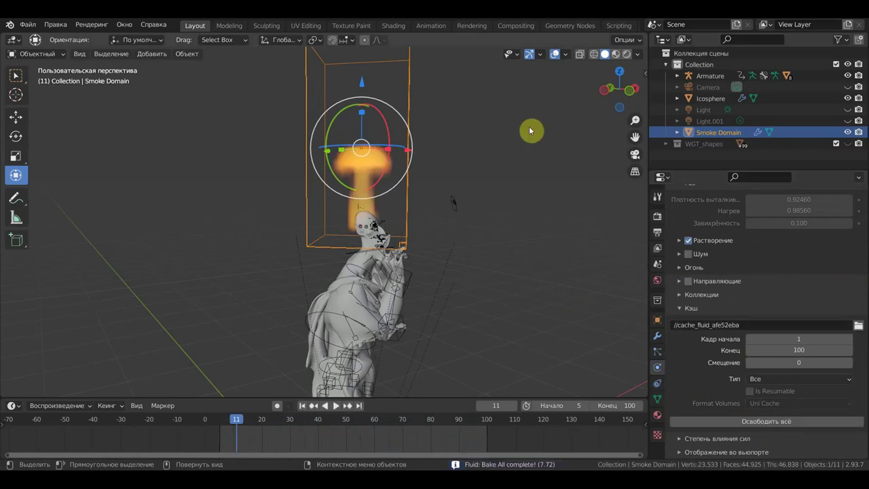
{"action": "key", "text": "space"}
{"action": "mouse_move", "coordinate": [498, 213]}
{"action": "middle_mouse_down"}
{"action": "mouse_move", "coordinate": [398, 224]}
{"action": "mouse_move", "coordinate": [403, 213]}
{"action": "middle_mouse_up"}
{"action": "scroll", "coordinate": [345, 128], "scroll_direction": "up", "scroll_amount": 2}
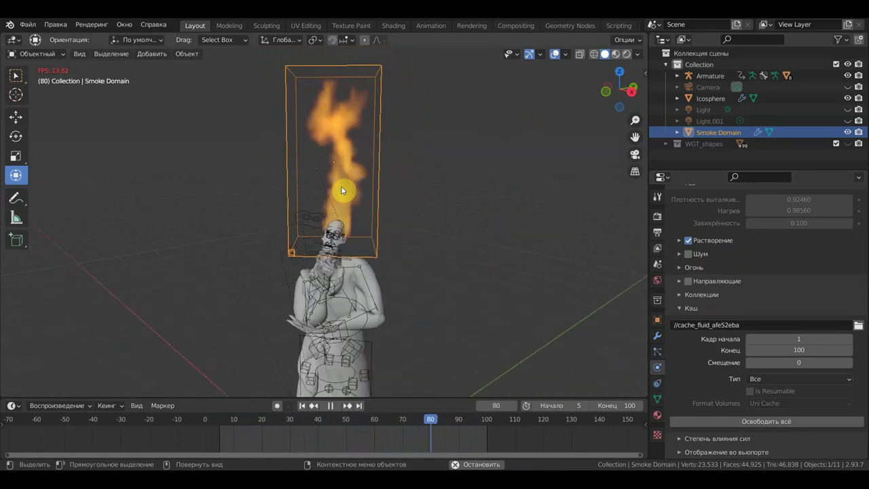
{"action": "key", "text": "space"}
{"action": "mouse_move", "coordinate": [342, 192]}
{"action": "middle_mouse_down"}
{"action": "mouse_move", "coordinate": [427, 214]}
{"action": "mouse_move", "coordinate": [380, 271]}
{"action": "middle_mouse_up"}
{"action": "left_click_drag", "start_coordinate": [428, 410], "coordinate": [319, 408]}
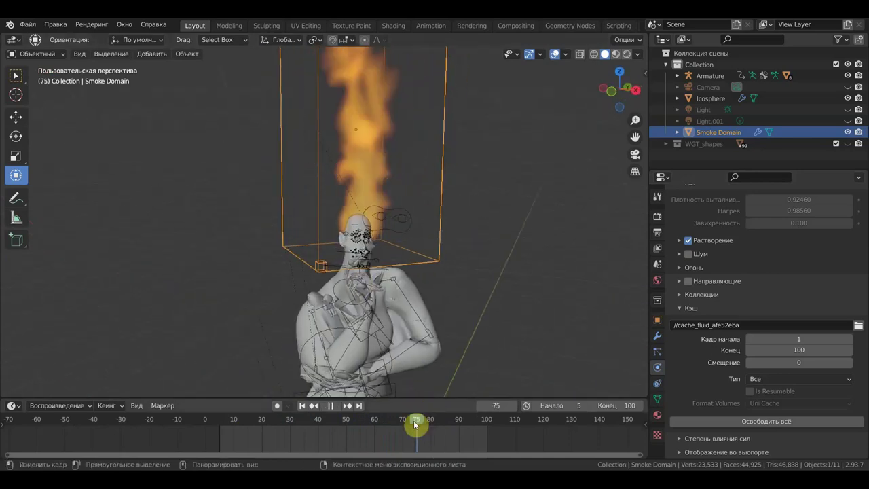
Step: Delete the stray Plane.008 object
{"action": "left_click", "coordinate": [331, 197]}
{"action": "key", "text": "Delete"}
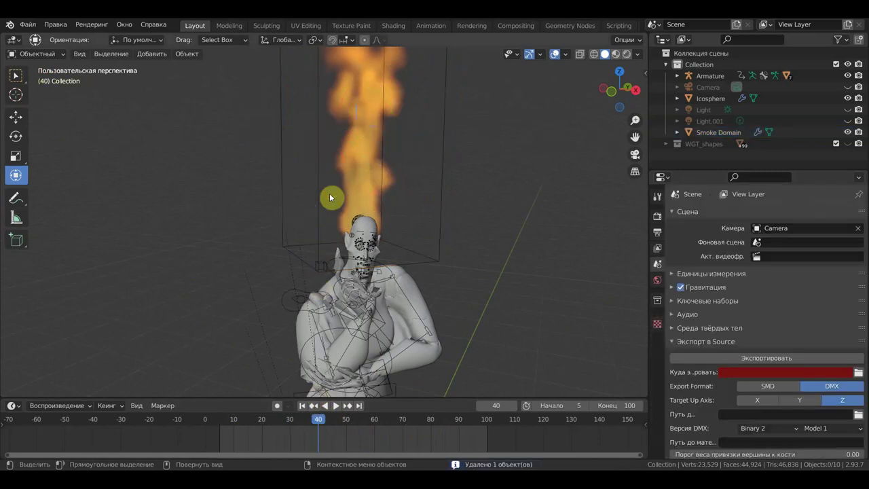
{"action": "middle_click_drag", "start_coordinate": [403, 190], "coordinate": [442, 248]}
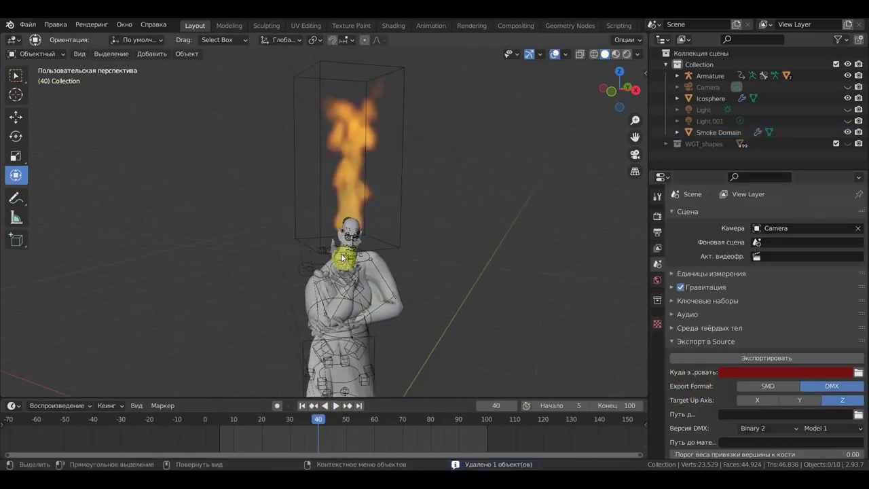
Step: Reselect the Smoke Domain and free its baked fire cache
{"action": "left_click", "coordinate": [403, 189]}
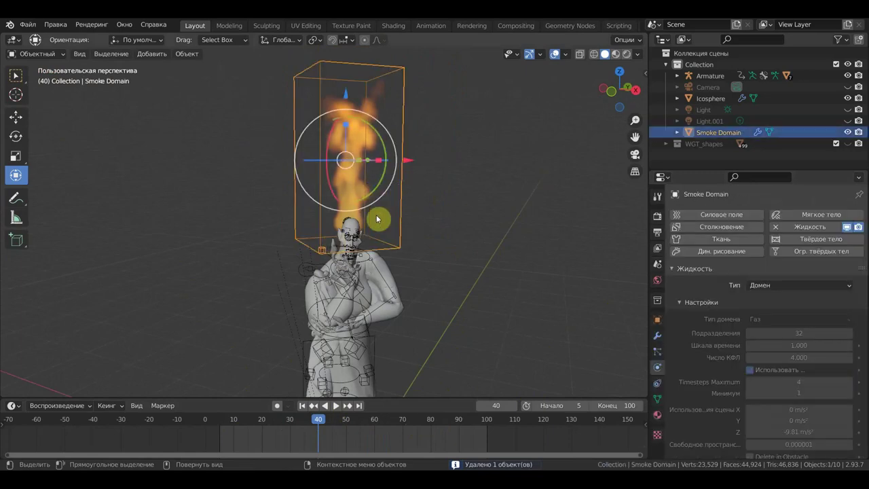
{"action": "scroll", "coordinate": [780, 399], "scroll_direction": "down", "scroll_amount": 5}
{"action": "scroll", "coordinate": [779, 399], "scroll_direction": "down", "scroll_amount": 5}
{"action": "scroll", "coordinate": [779, 401], "scroll_direction": "down", "scroll_amount": 2}
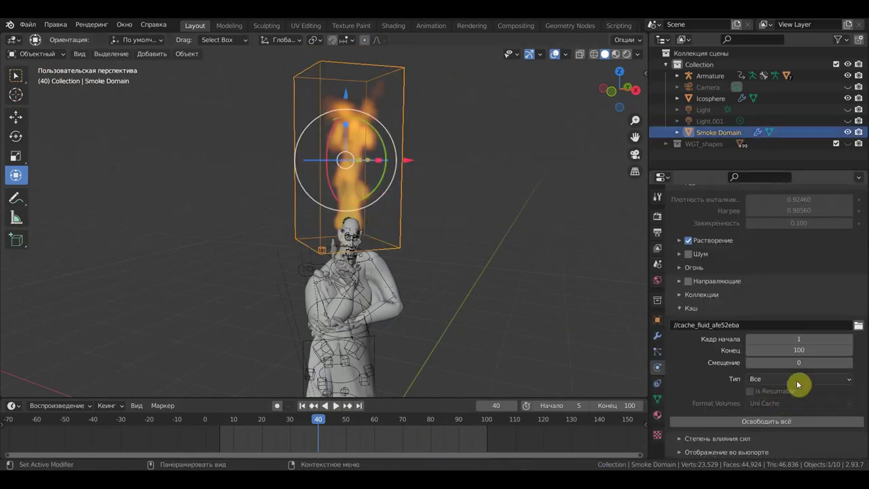
{"action": "left_click", "coordinate": [774, 421]}
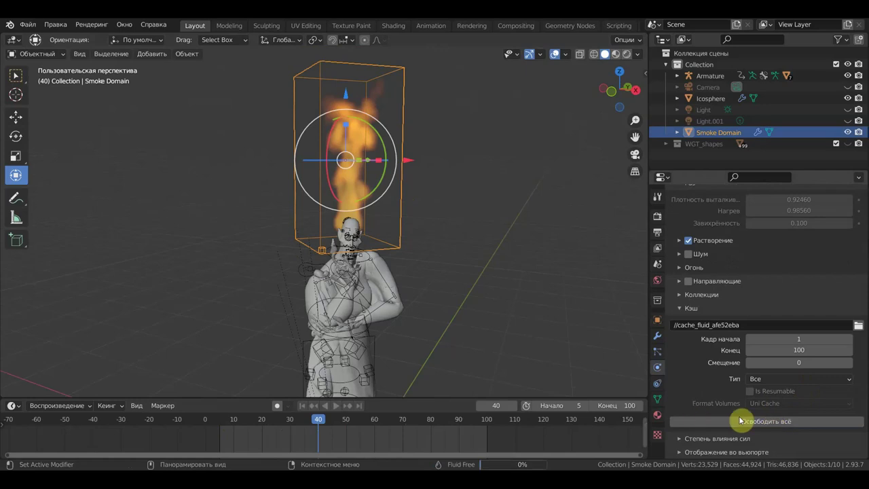
{"action": "left_click", "coordinate": [764, 420]}
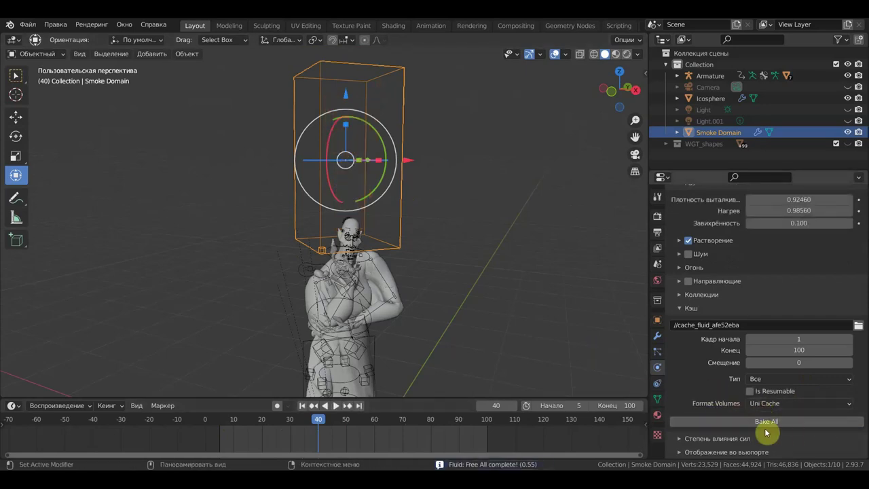
Step: Lower the smoke Buoyancy Density to 0.61800
{"action": "scroll", "coordinate": [815, 309], "scroll_direction": "up", "scroll_amount": 2}
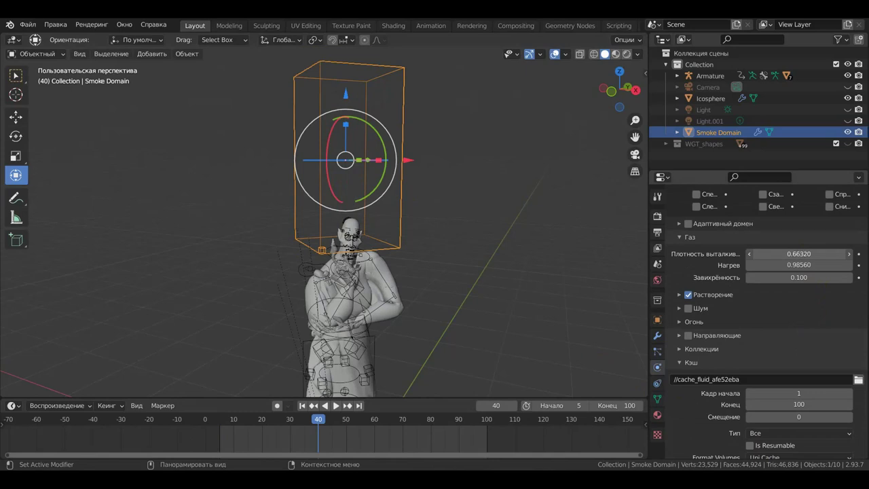
{"action": "left_click_drag", "start_coordinate": [819, 255], "coordinate": [813, 256]}
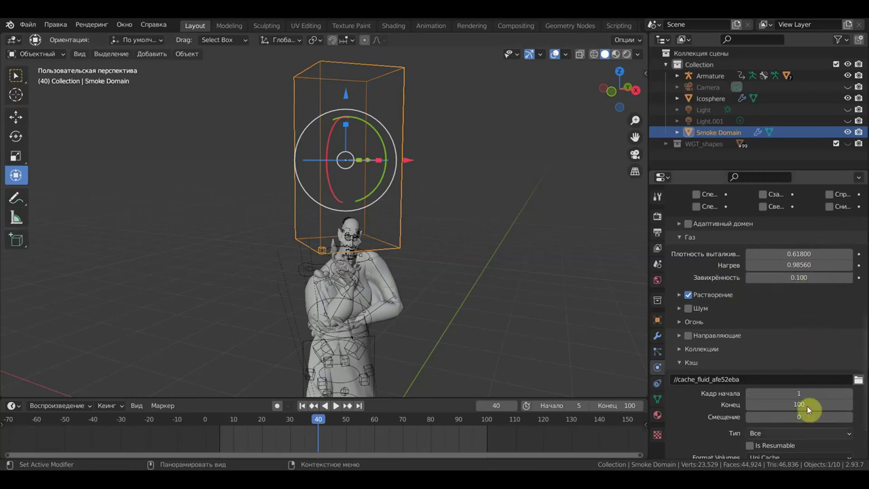
{"action": "scroll", "coordinate": [809, 436], "scroll_direction": "down", "scroll_amount": 3}
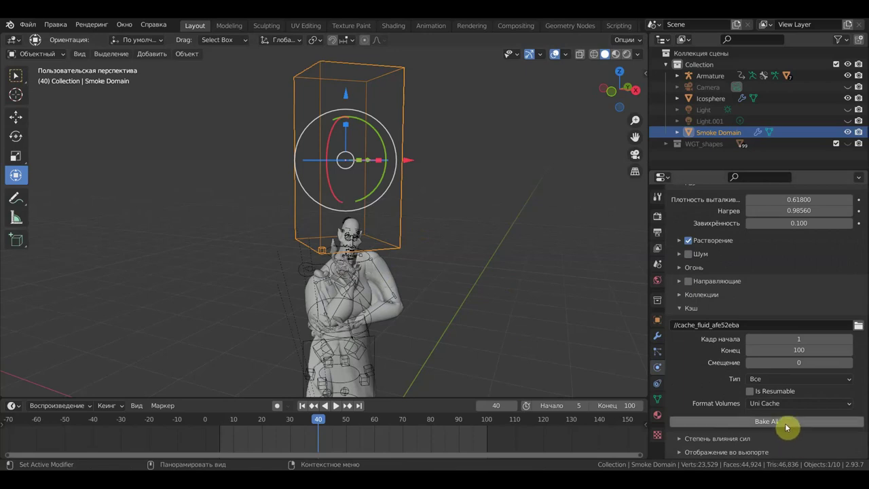
Step: From the first frame, rebake the fire and preview the taller plume over the head
{"action": "left_click", "coordinate": [304, 406]}
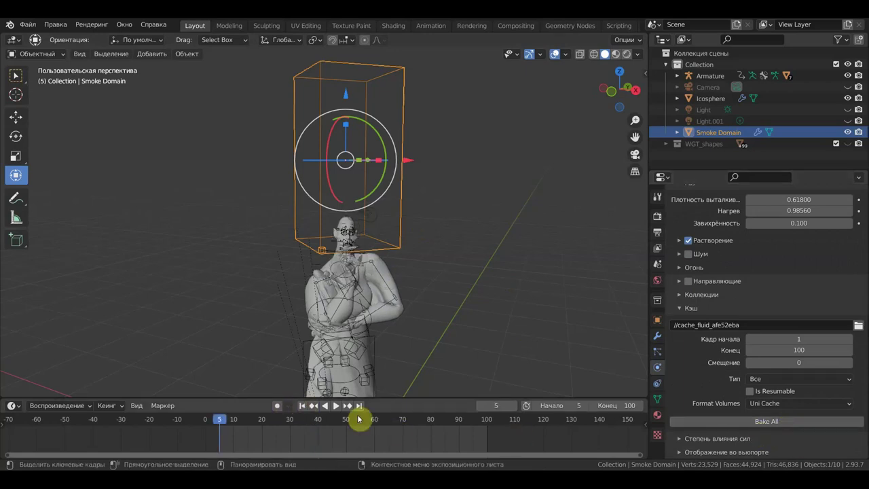
{"action": "left_click", "coordinate": [800, 421]}
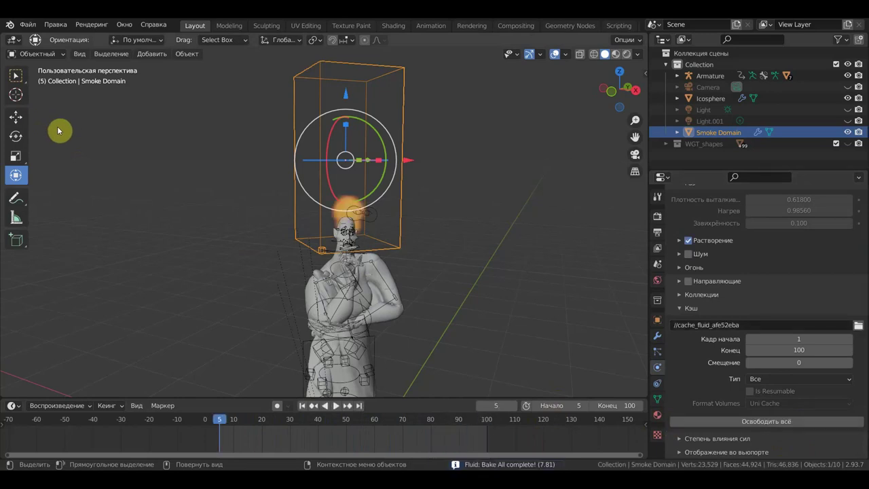
{"action": "key", "text": "space"}
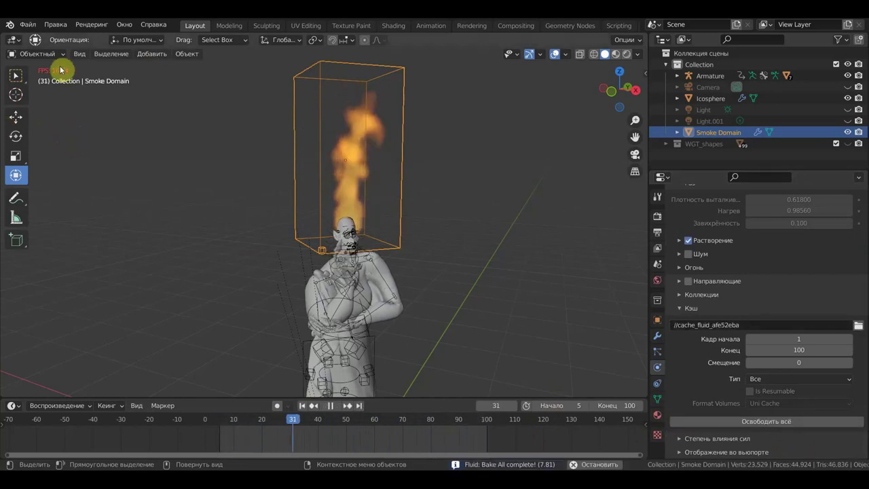
{"action": "left_click", "coordinate": [16, 76]}
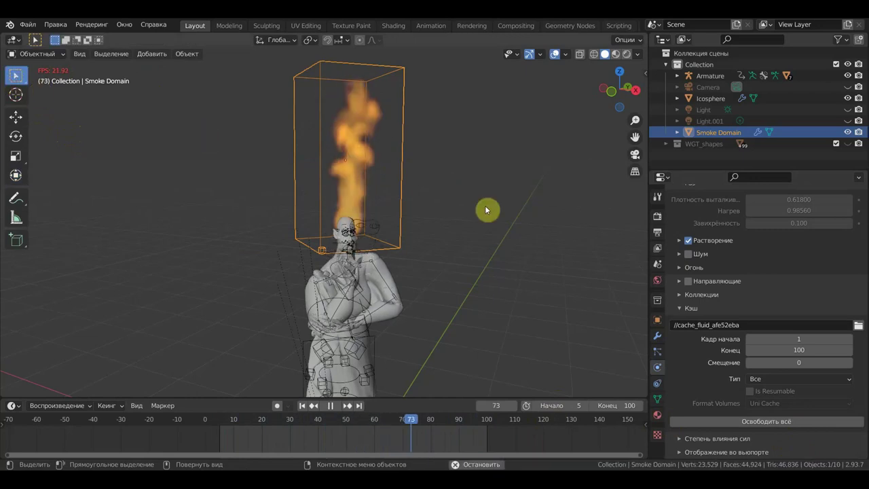
{"action": "scroll", "coordinate": [480, 212], "scroll_direction": "up", "scroll_amount": 2}
{"action": "middle_click_drag", "start_coordinate": [476, 214], "coordinate": [420, 211]}
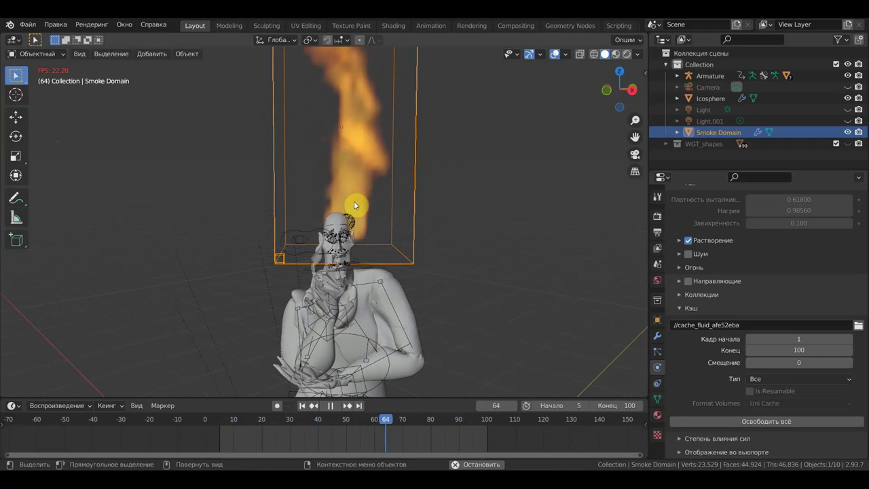
{"action": "key", "text": "space"}
Step: Free the fire cache and set Buoyancy Density to 0.37660 and Heat to 0.77740
{"action": "left_click", "coordinate": [754, 420]}
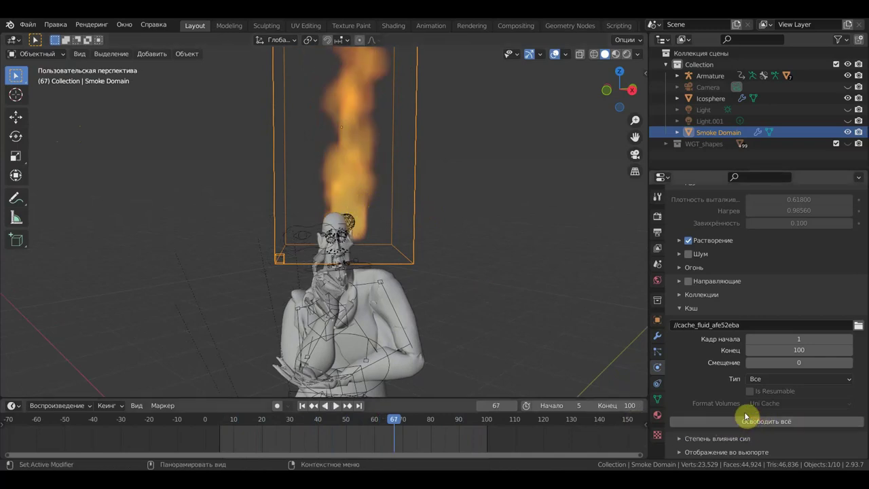
{"action": "scroll", "coordinate": [781, 367], "scroll_direction": "up", "scroll_amount": 2}
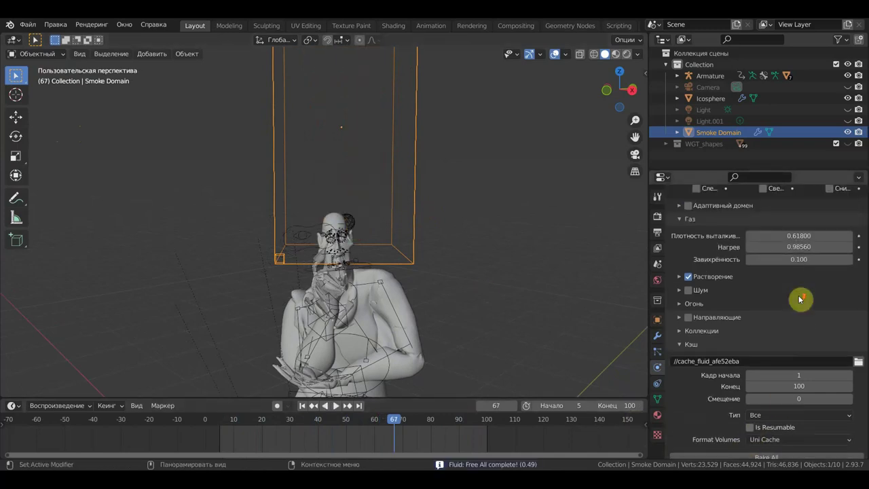
{"action": "left_click_drag", "start_coordinate": [806, 235], "coordinate": [798, 235]}
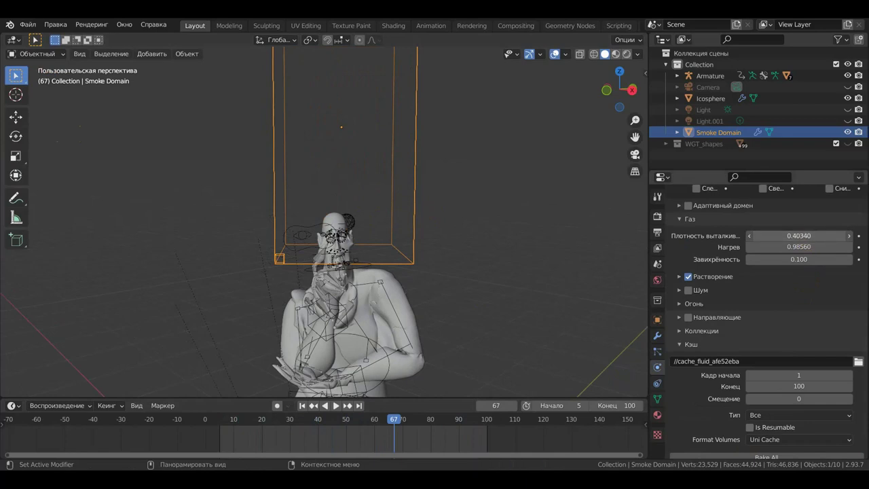
{"action": "left_click_drag", "start_coordinate": [809, 237], "coordinate": [806, 237]}
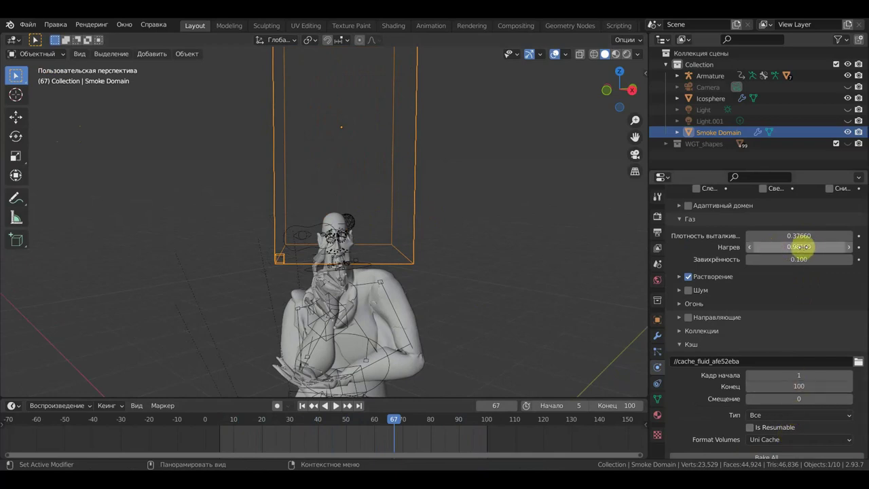
{"action": "left_click_drag", "start_coordinate": [803, 247], "coordinate": [801, 247]}
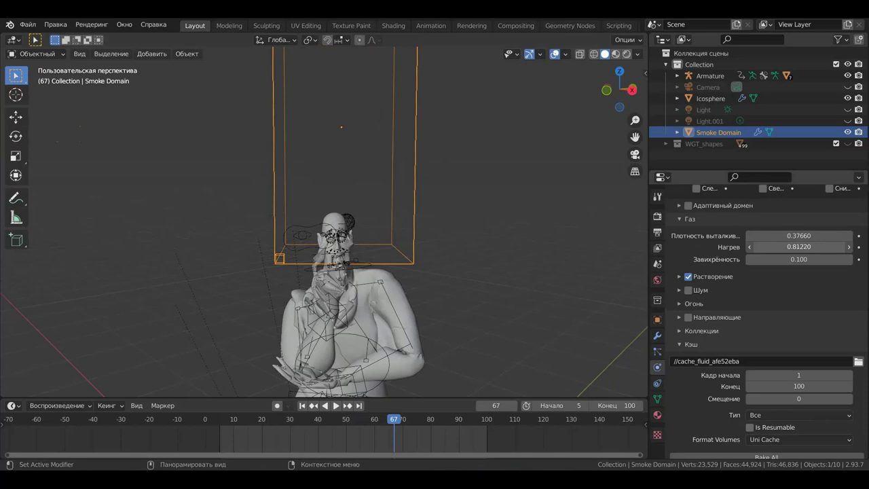
{"action": "left_click_drag", "start_coordinate": [802, 247], "coordinate": [834, 252]}
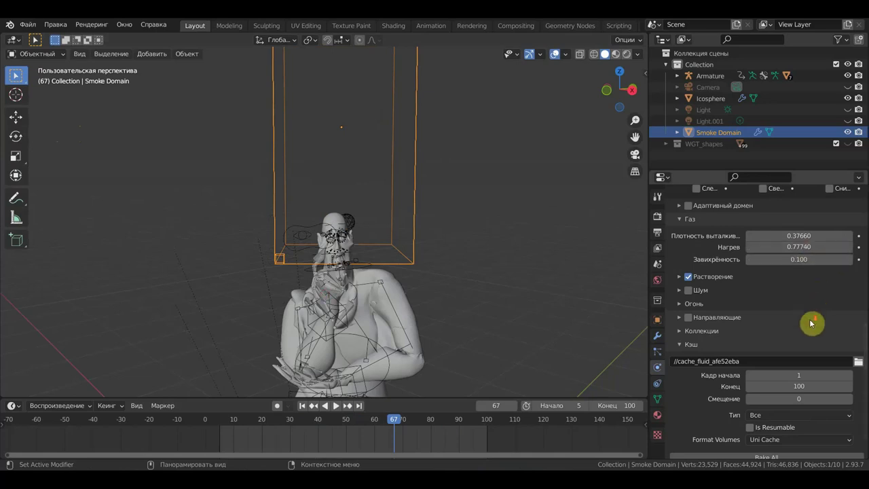
{"action": "scroll", "coordinate": [812, 327], "scroll_direction": "down", "scroll_amount": 2}
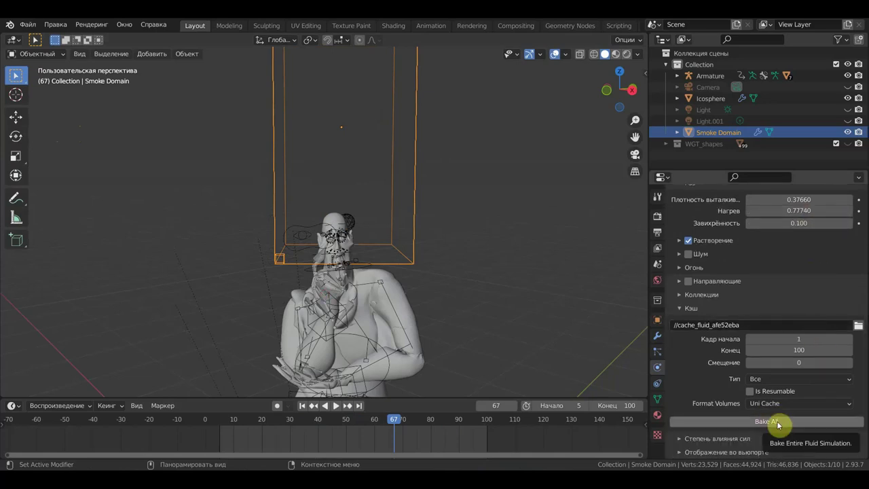
Step: From the start frame, rebake the fire, preview it, and stop at frame 30
{"action": "left_click", "coordinate": [304, 407]}
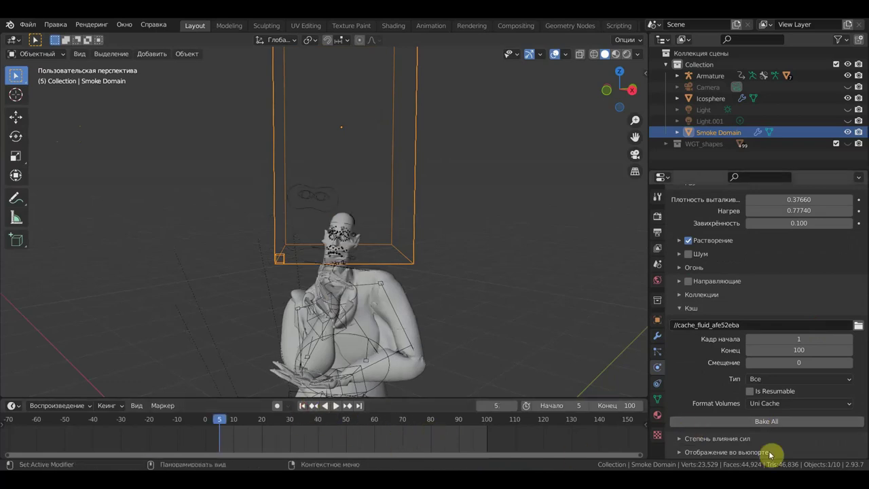
{"action": "left_click", "coordinate": [790, 421]}
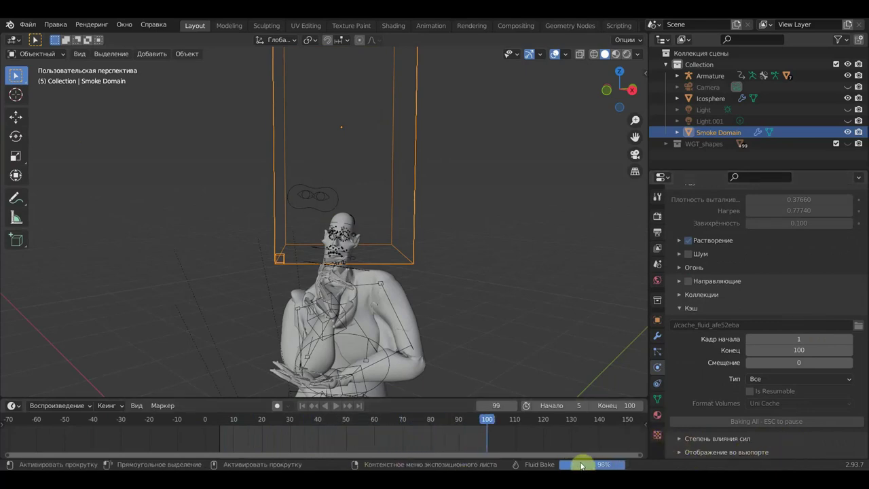
{"action": "key", "text": "space"}
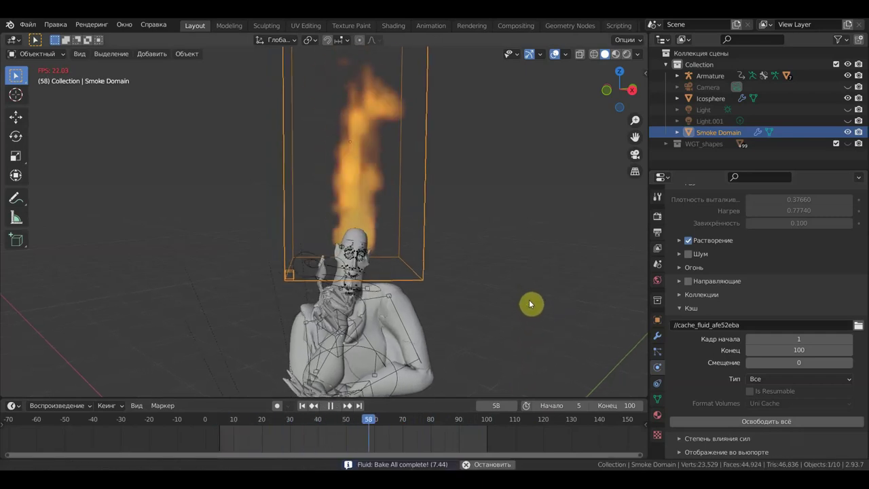
{"action": "key", "text": "space"}
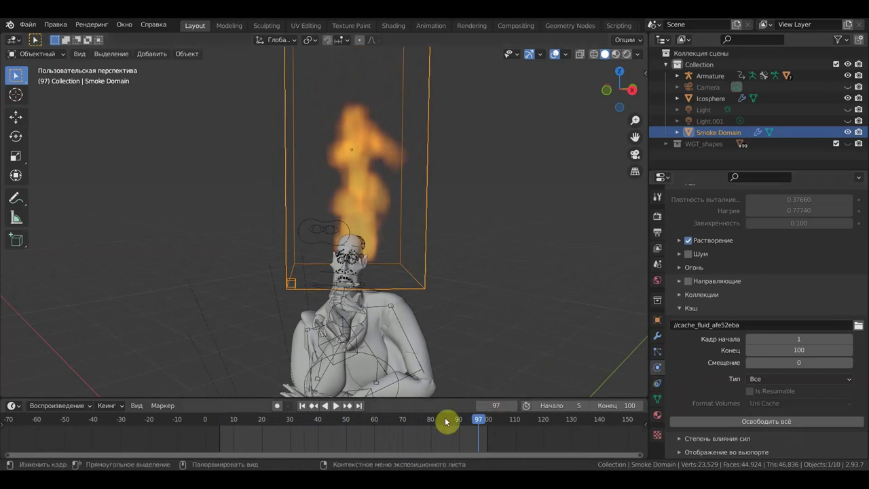
{"action": "left_click", "coordinate": [293, 423]}
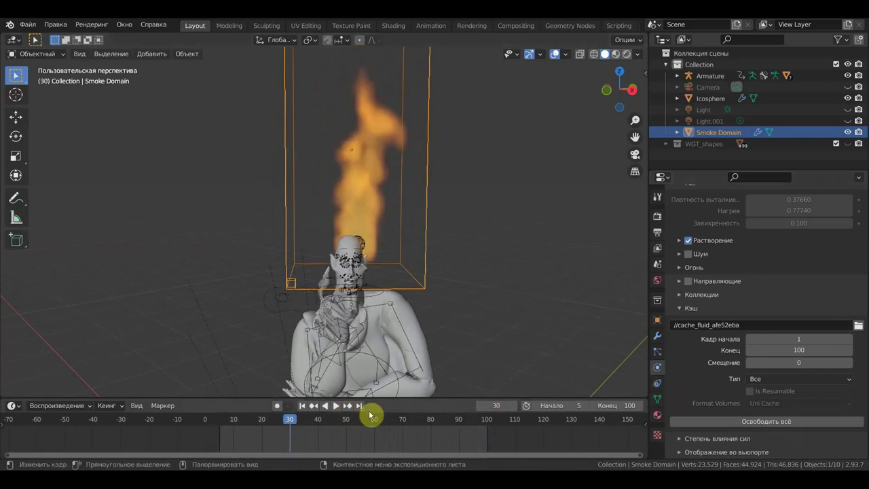
{"action": "scroll", "coordinate": [407, 285], "scroll_direction": "down", "scroll_amount": 3}
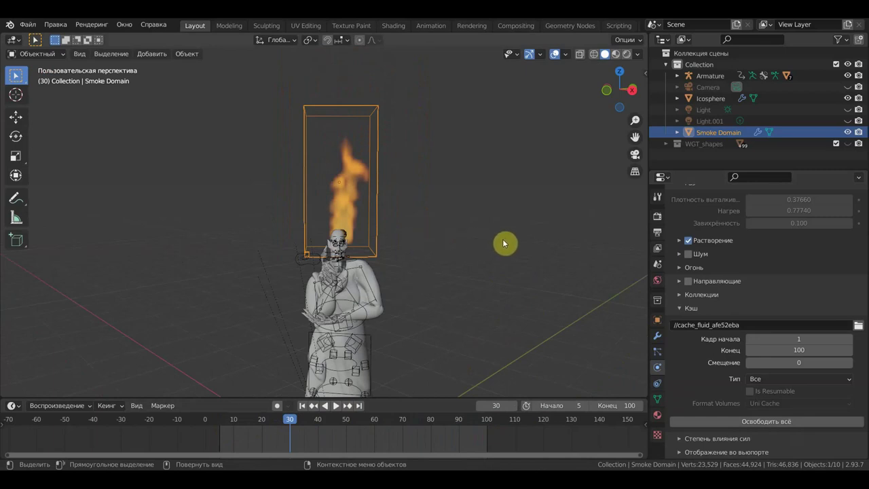
Step: Scale the Smoke Domain and Icosphere emitter together to 0.537
{"action": "middle_click_drag", "start_coordinate": [442, 254], "coordinate": [558, 269]}
{"action": "scroll", "coordinate": [468, 250], "scroll_direction": "up", "scroll_amount": 3}
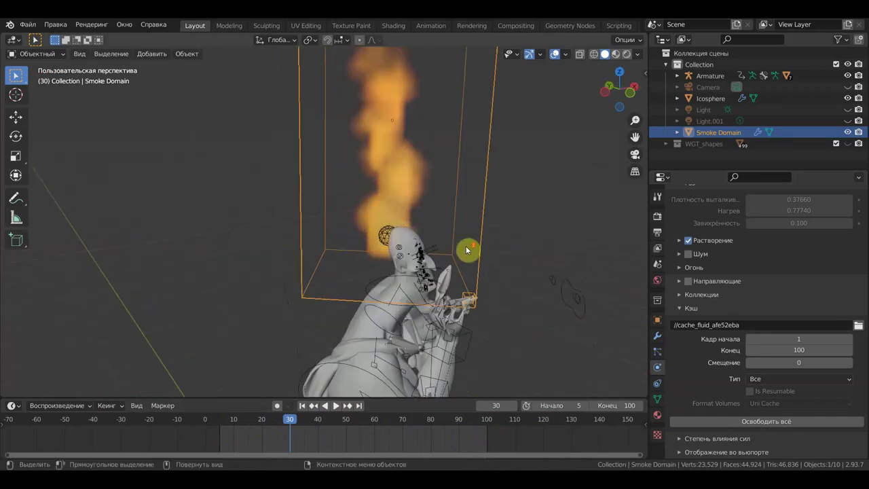
{"action": "left_click", "coordinate": [384, 238], "text": "shift"}
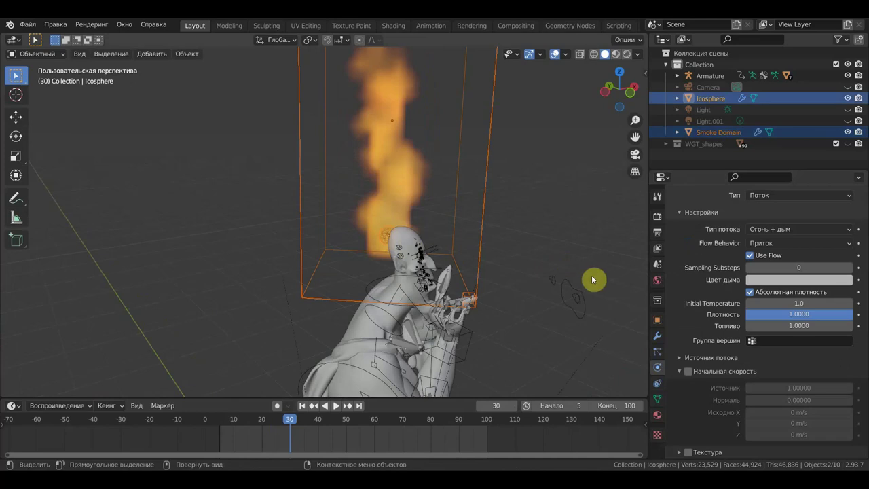
{"action": "key", "text": "s"}
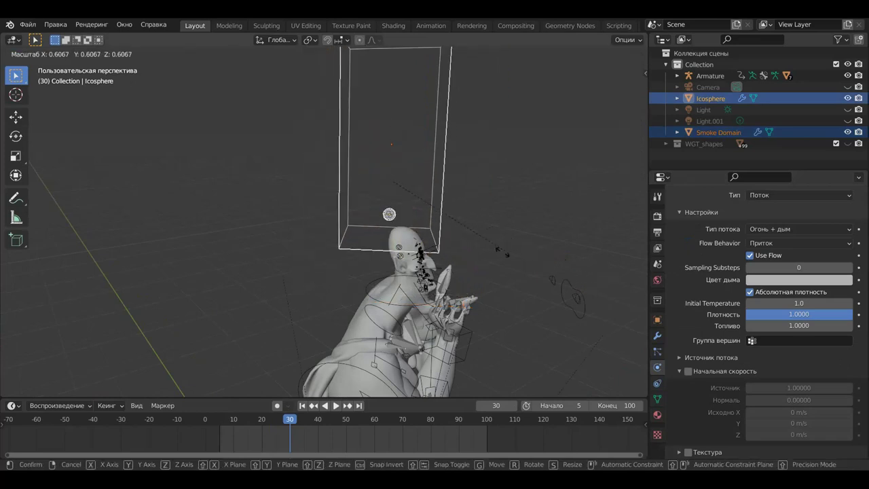
{"action": "left_click", "coordinate": [496, 246]}
{"action": "mouse_move", "coordinate": [550, 252]}
{"action": "middle_mouse_down"}
{"action": "mouse_move", "coordinate": [452, 249]}
{"action": "mouse_move", "coordinate": [407, 230]}
{"action": "middle_mouse_up"}
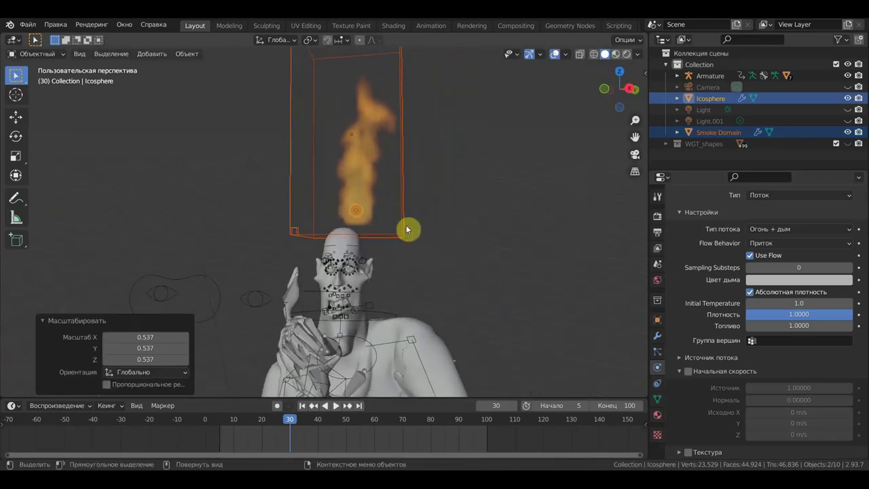
Step: Move the domain and emitter onto the head, then play to check the fire
{"action": "key", "text": "g"}
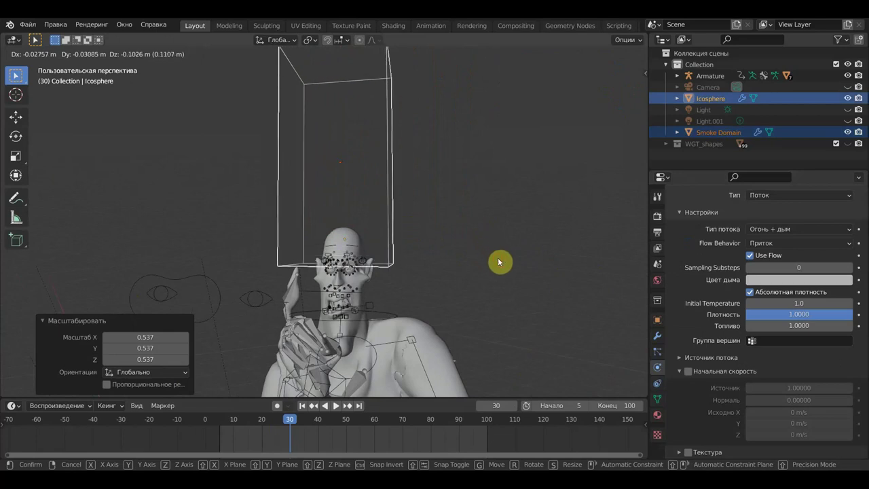
{"action": "left_click", "coordinate": [502, 262]}
{"action": "mouse_move", "coordinate": [532, 269]}
{"action": "middle_mouse_down"}
{"action": "mouse_move", "coordinate": [472, 288]}
{"action": "mouse_move", "coordinate": [415, 285]}
{"action": "mouse_move", "coordinate": [582, 291]}
{"action": "mouse_move", "coordinate": [561, 281]}
{"action": "middle_mouse_up"}
{"action": "key", "text": "g"}
{"action": "left_click", "coordinate": [448, 280]}
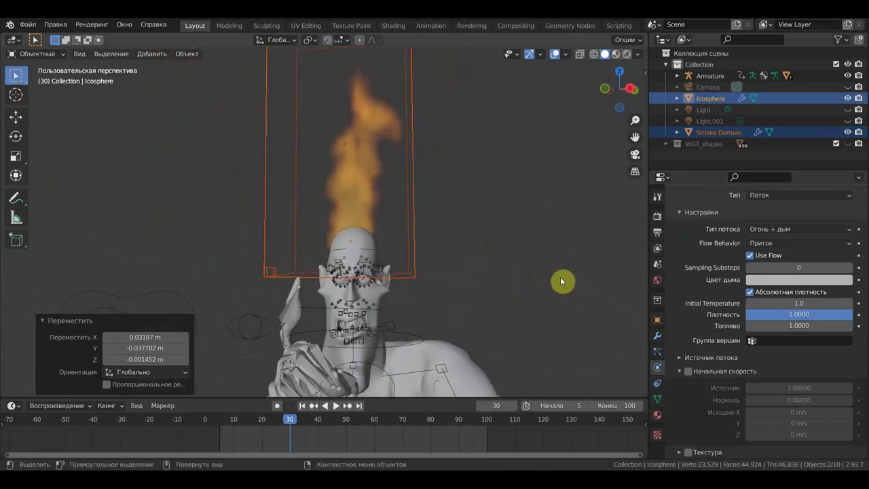
{"action": "key", "text": "space"}
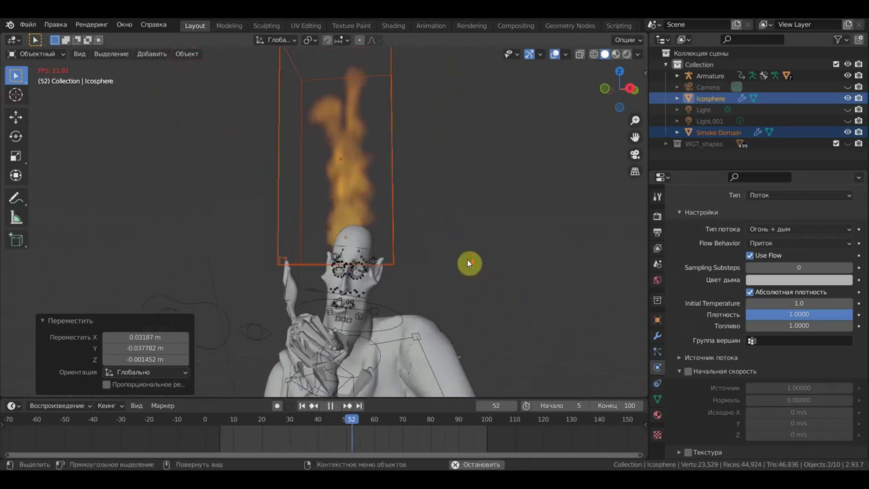
Step: Nudge the Smoke Domain slightly and stretch it along Y to 1.256
{"action": "key", "text": "space"}
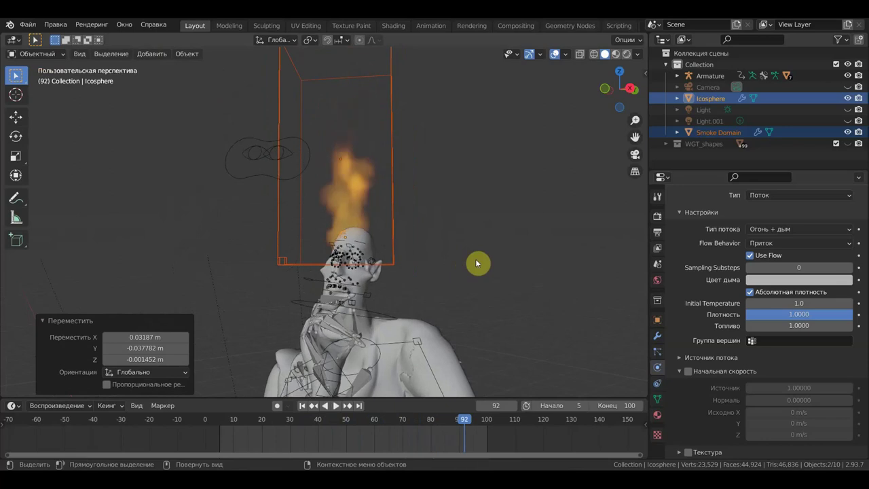
{"action": "middle_click_drag", "start_coordinate": [483, 267], "coordinate": [496, 283]}
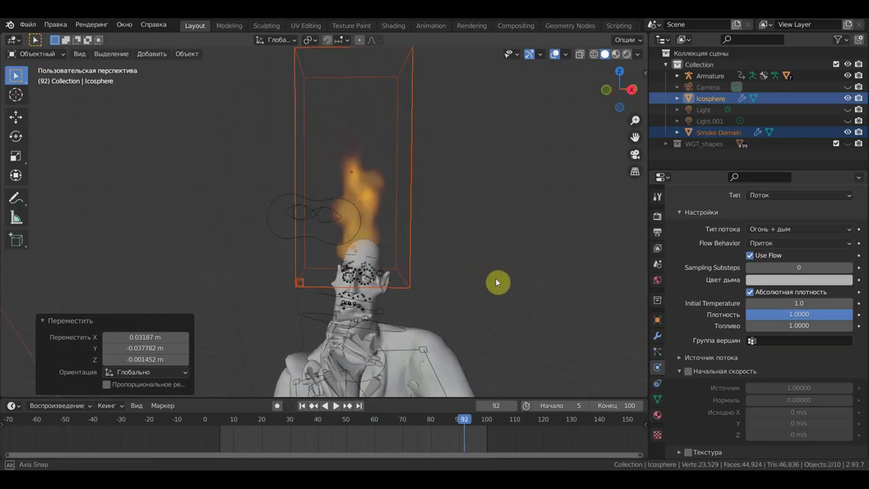
{"action": "left_click", "coordinate": [411, 229]}
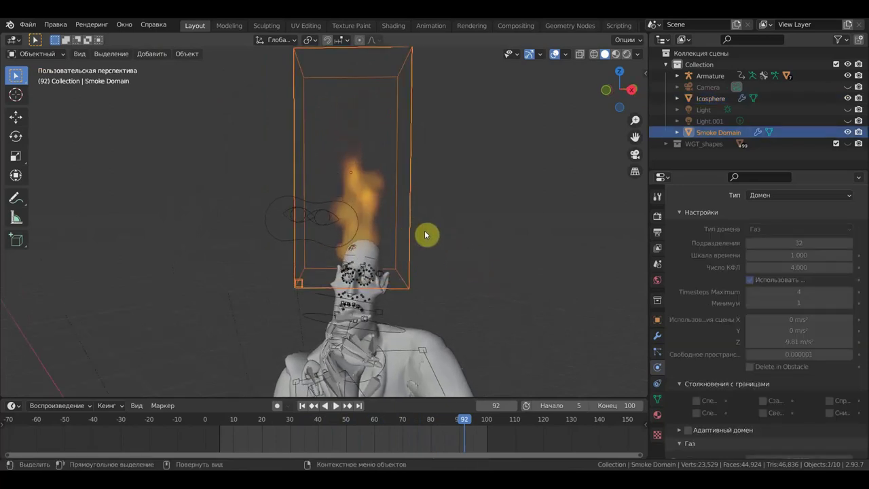
{"action": "key", "text": "g"}
{"action": "left_click", "coordinate": [435, 244]}
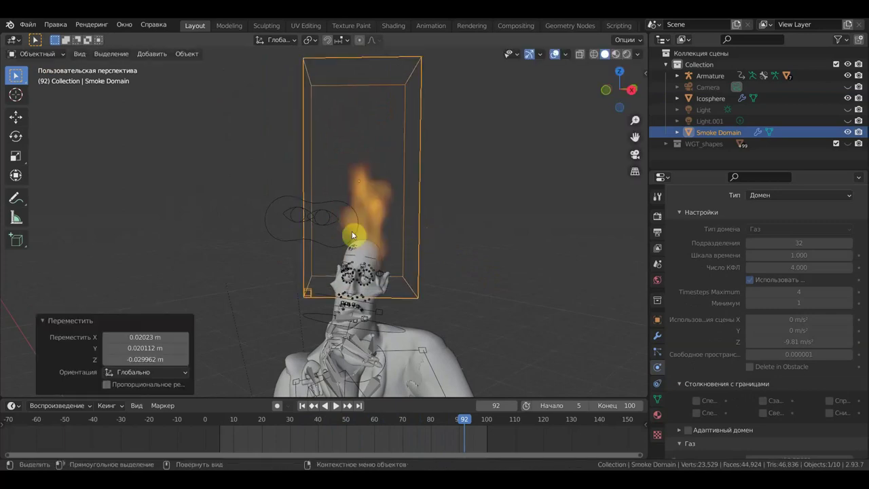
{"action": "left_click", "coordinate": [16, 176]}
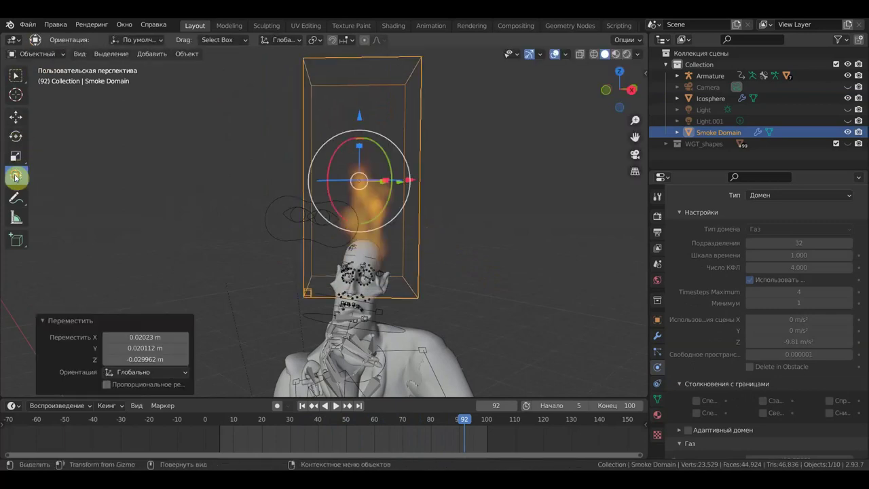
{"action": "left_click_drag", "start_coordinate": [387, 180], "coordinate": [394, 182]}
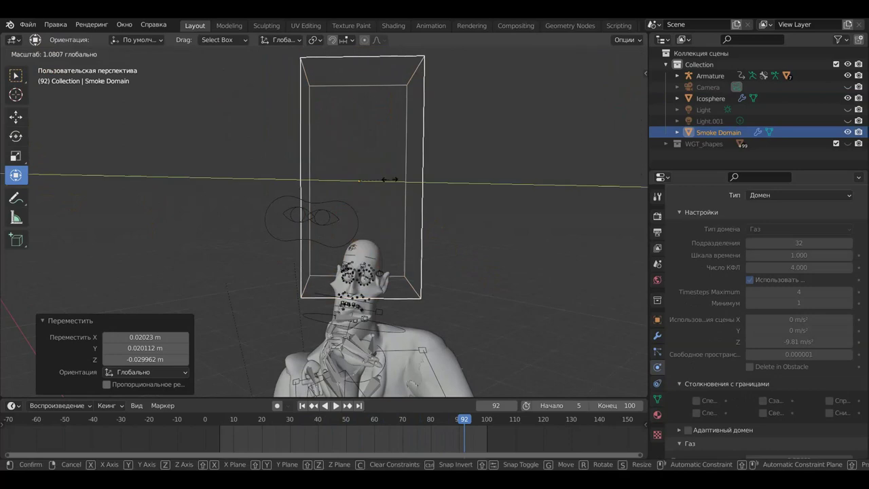
Step: Replay the fire to check the larger domain, then return to frame 6
{"action": "middle_click_drag", "start_coordinate": [487, 247], "coordinate": [499, 284]}
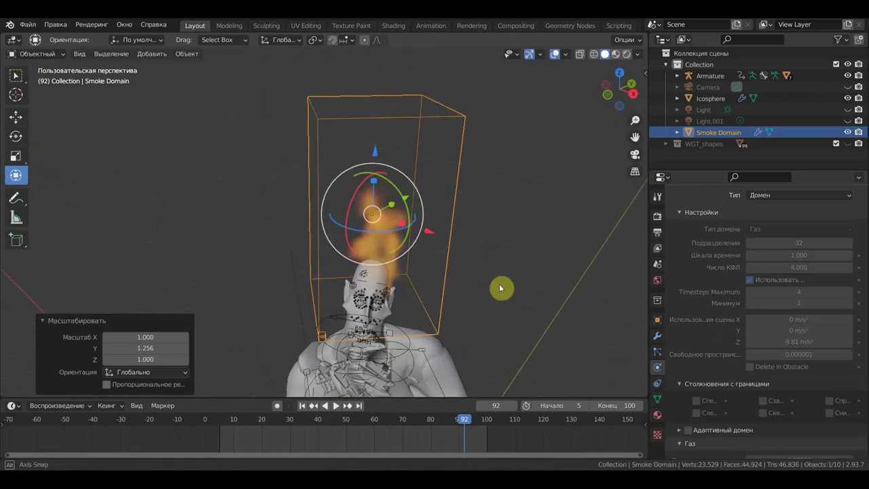
{"action": "key", "text": "space"}
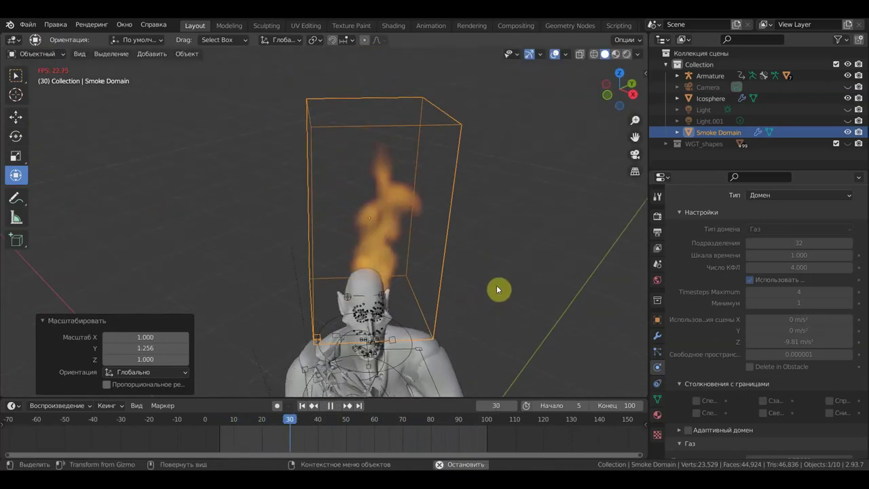
{"action": "key", "text": "space"}
{"action": "middle_click_drag", "start_coordinate": [496, 279], "coordinate": [491, 249]}
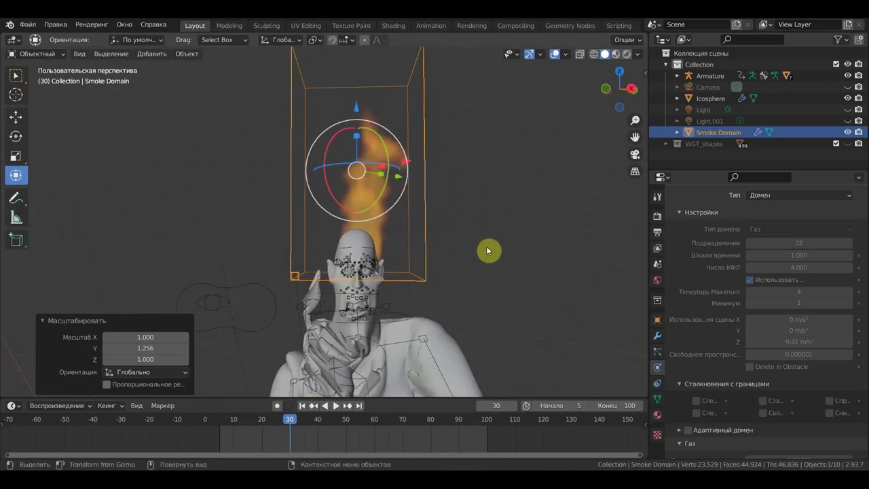
{"action": "left_click_drag", "start_coordinate": [235, 419], "coordinate": [222, 419]}
{"action": "mouse_move", "coordinate": [337, 355]}
{"action": "middle_mouse_down"}
{"action": "mouse_move", "coordinate": [423, 277]}
{"action": "mouse_move", "coordinate": [524, 287]}
{"action": "mouse_move", "coordinate": [474, 272]}
{"action": "middle_mouse_up"}
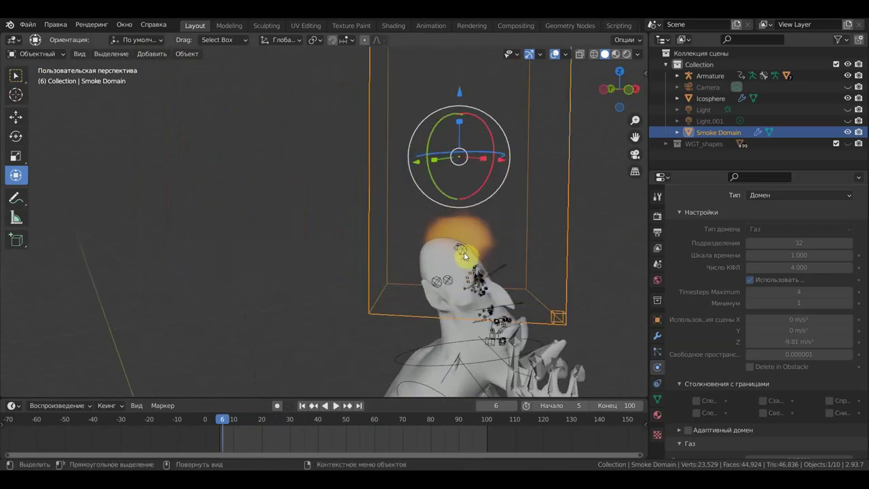
Step: In Pose Mode, parent the Icosphere emitter to the armature's head bone (Bone.004)
{"action": "left_click", "coordinate": [462, 254]}
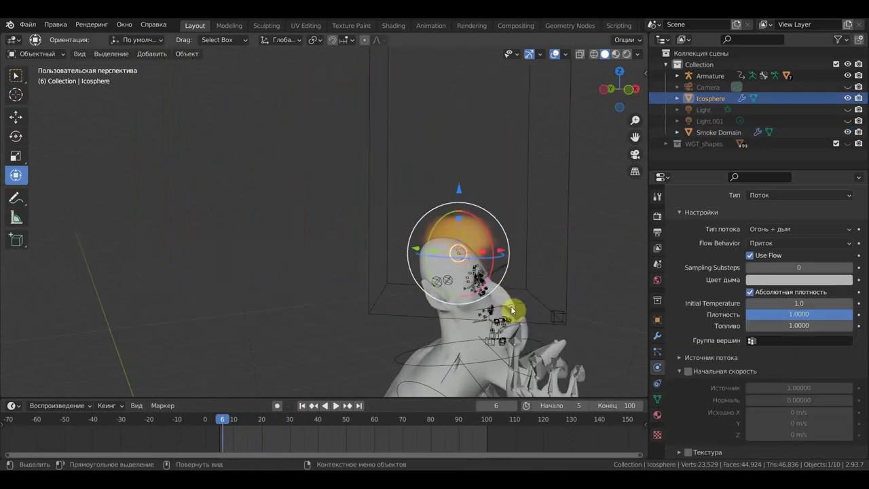
{"action": "left_click", "coordinate": [322, 421]}
{"action": "middle_click_drag", "start_coordinate": [568, 304], "coordinate": [564, 305]}
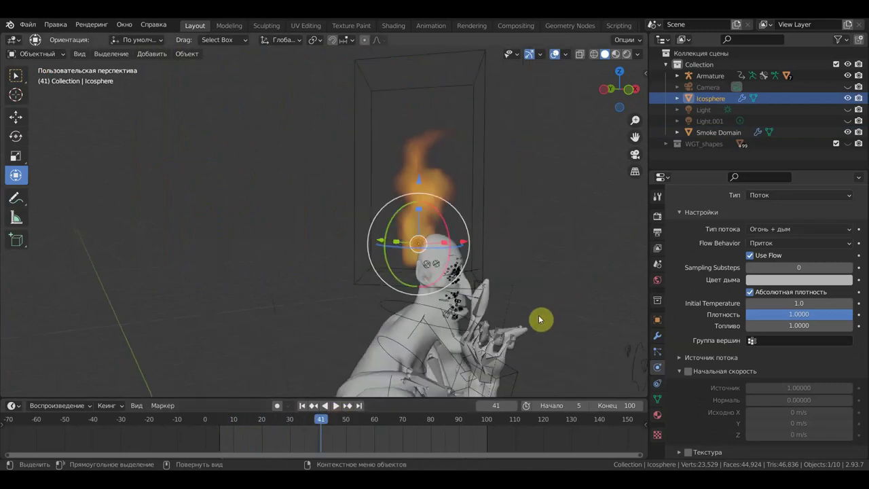
{"action": "left_click", "coordinate": [514, 377], "text": "shift"}
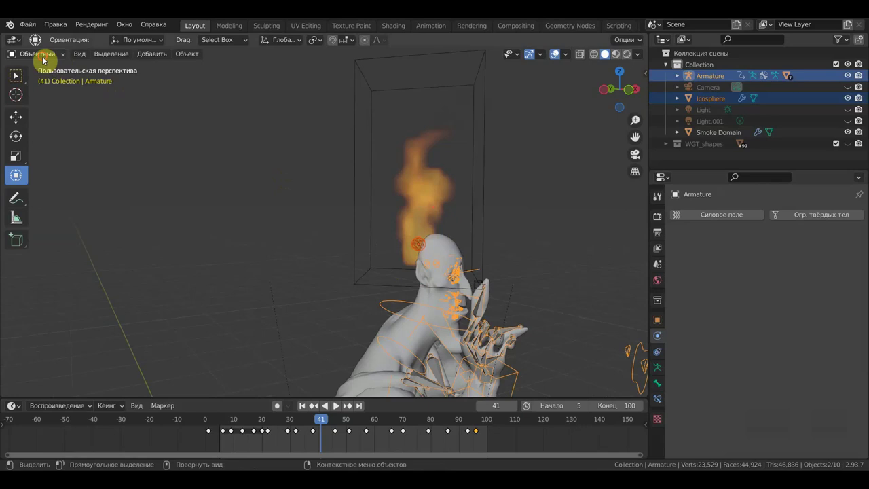
{"action": "left_click", "coordinate": [42, 58]}
{"action": "left_click", "coordinate": [60, 95]}
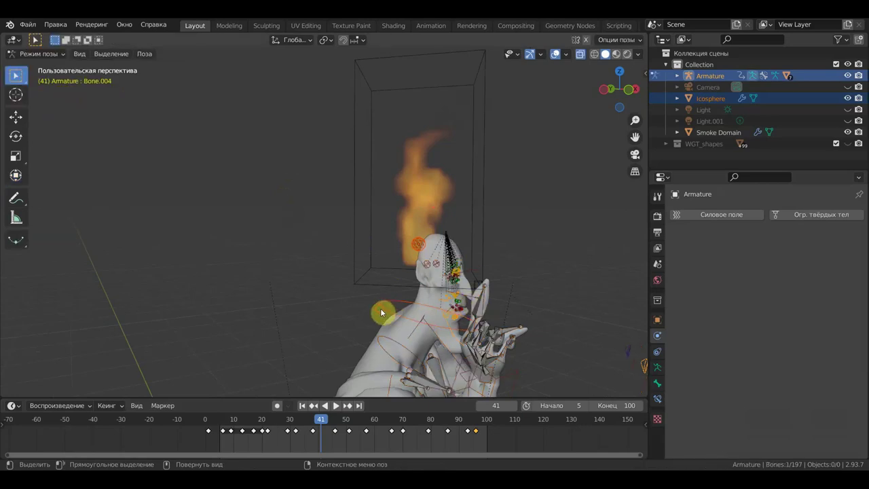
{"action": "key", "text": "ctrl+p"}
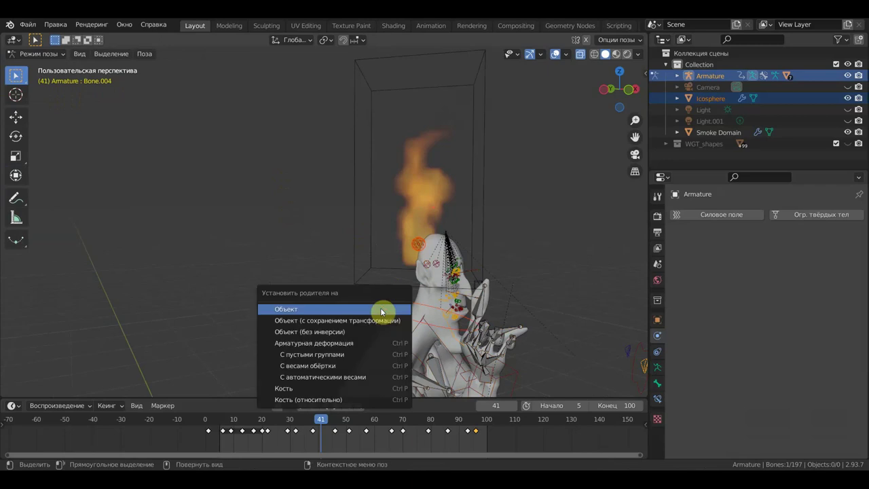
{"action": "left_click", "coordinate": [343, 389]}
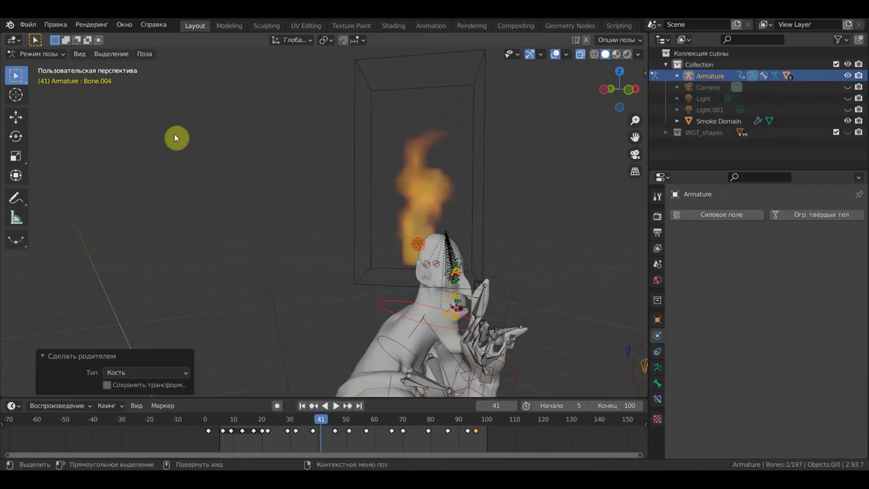
{"action": "left_click", "coordinate": [56, 24]}
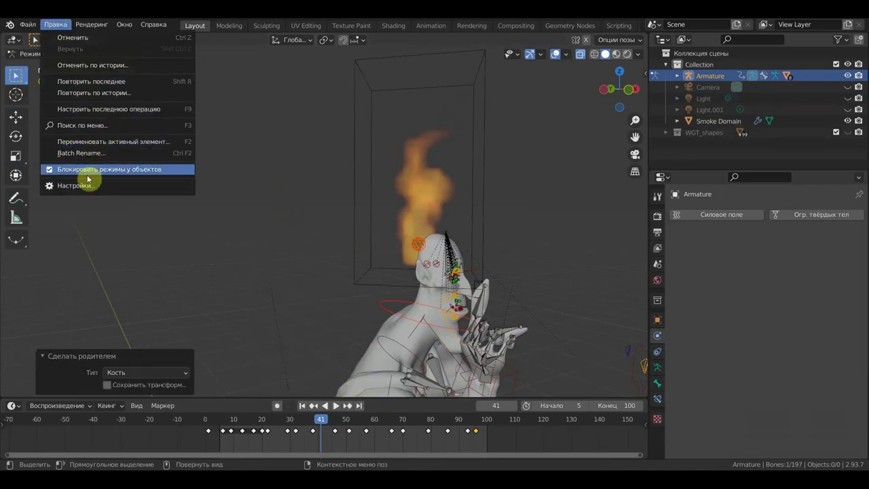
Step: Set the interface language to English, then bring up the mode menu for Object Mode
{"action": "left_click", "coordinate": [81, 185]}
{"action": "left_click", "coordinate": [305, 282]}
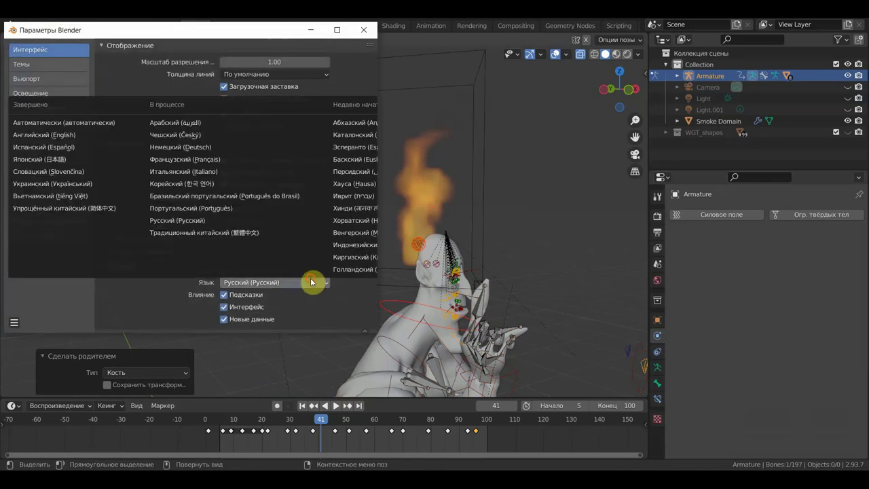
{"action": "left_click", "coordinate": [65, 139]}
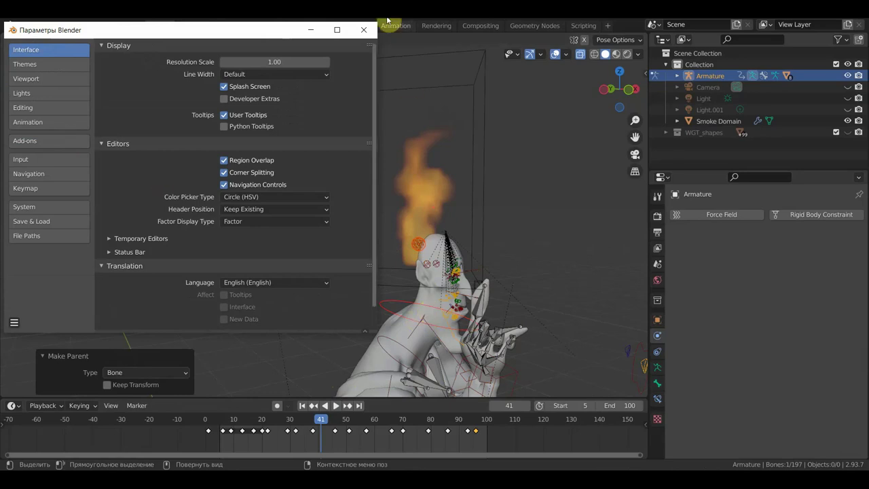
{"action": "left_click", "coordinate": [369, 31]}
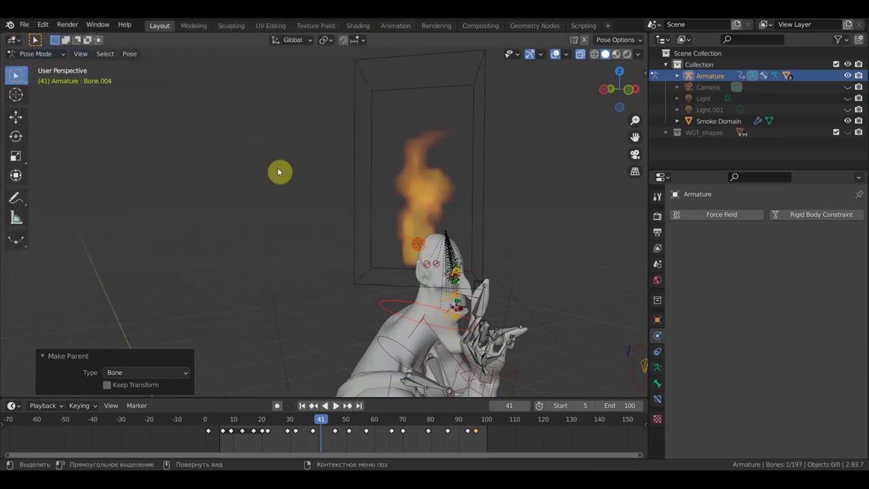
{"action": "left_click", "coordinate": [37, 53]}
Step: Parent the Smoke Domain box to the armature's head bone in Pose Mode
{"action": "left_click", "coordinate": [41, 66]}
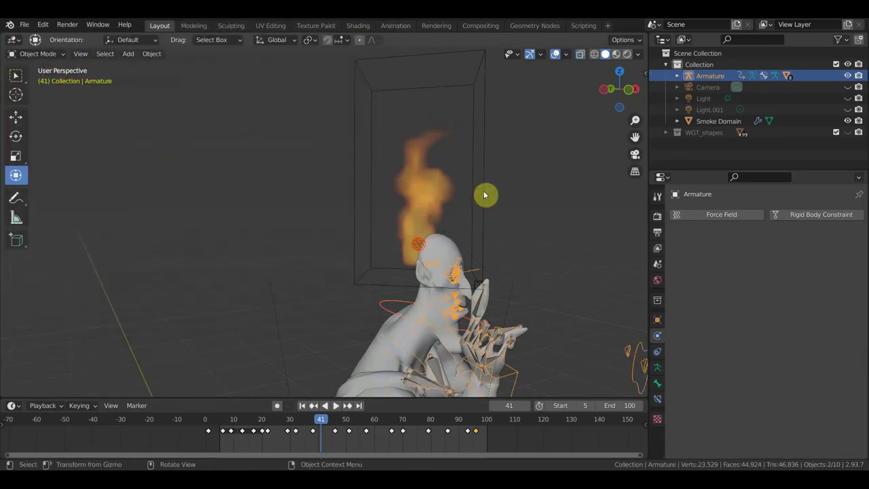
{"action": "left_click", "coordinate": [484, 196]}
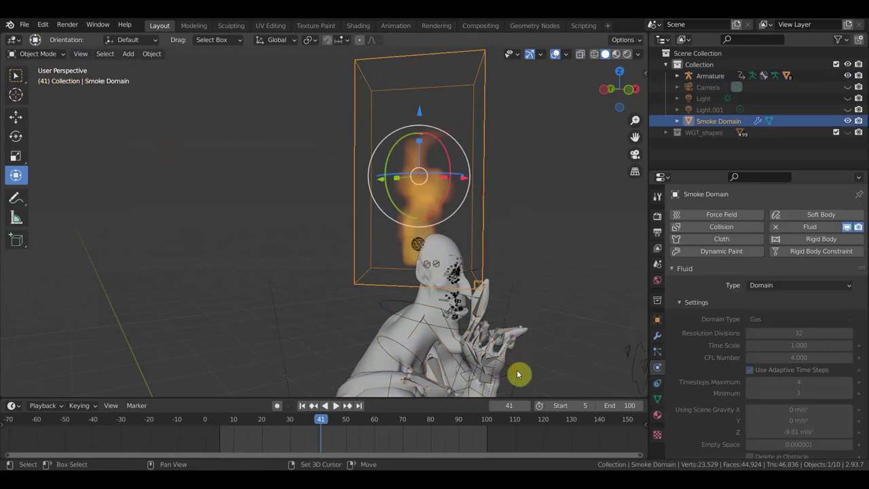
{"action": "left_click", "coordinate": [516, 366], "text": "shift"}
{"action": "left_click", "coordinate": [49, 53]}
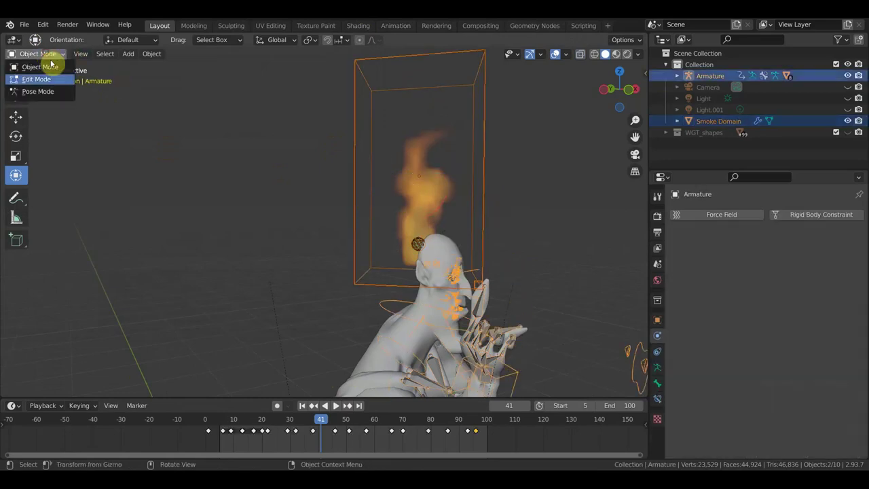
{"action": "left_click", "coordinate": [54, 91]}
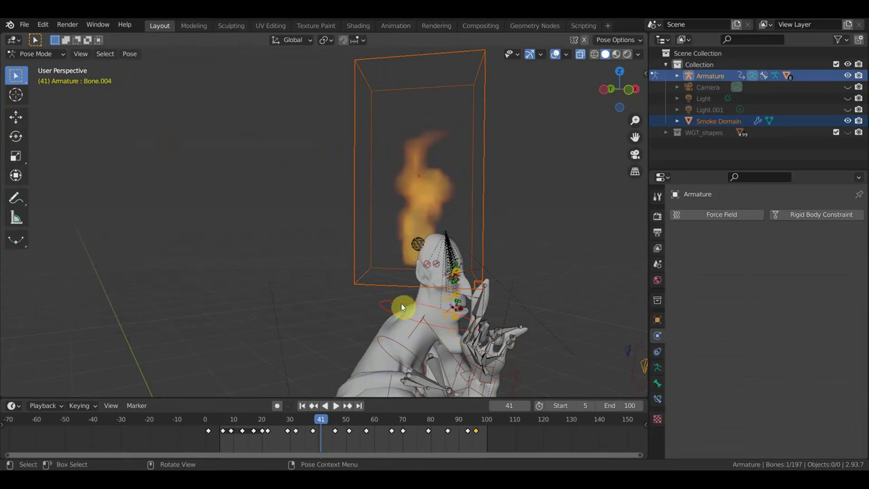
{"action": "key", "text": "ctrl+p"}
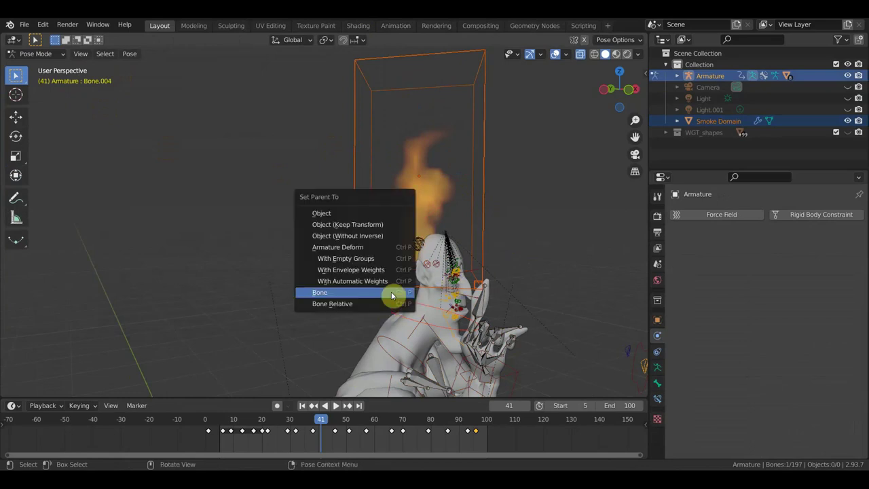
{"action": "left_click", "coordinate": [392, 294]}
Step: Play the animation around the head to check the domain follows, stopping at frame 29
{"action": "key", "text": "space"}
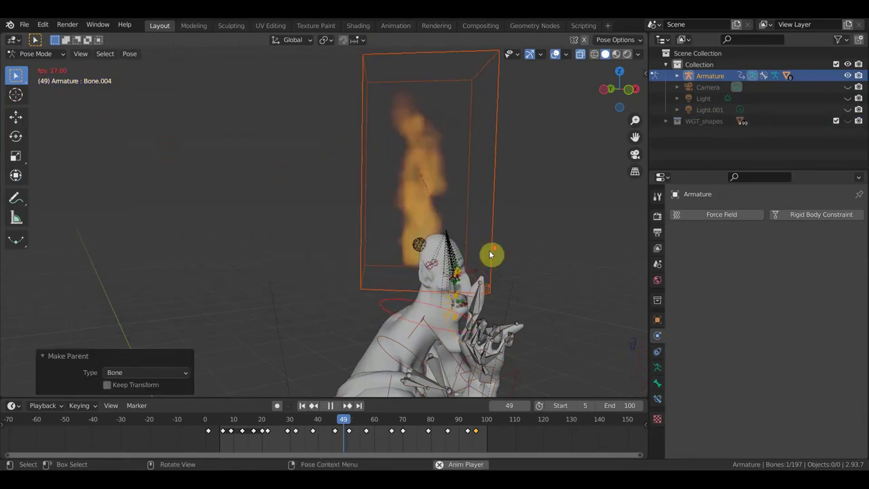
{"action": "middle_click_drag", "start_coordinate": [500, 261], "coordinate": [359, 273]}
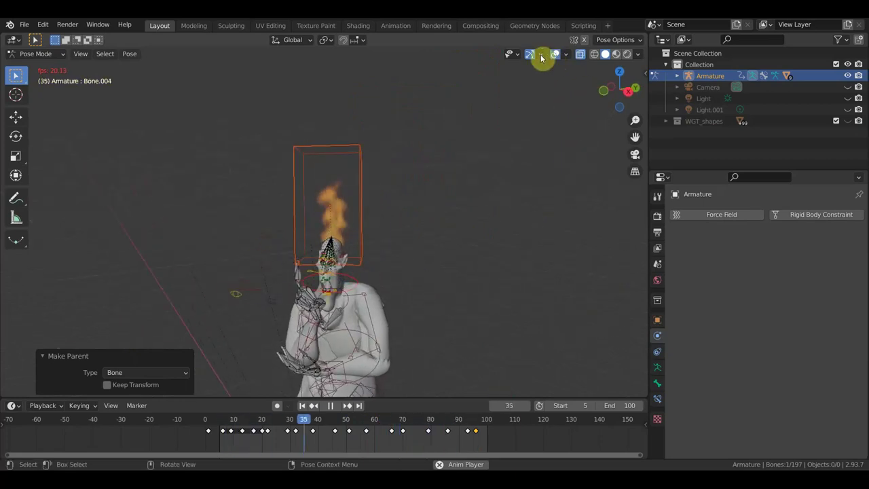
{"action": "left_click", "coordinate": [35, 53]}
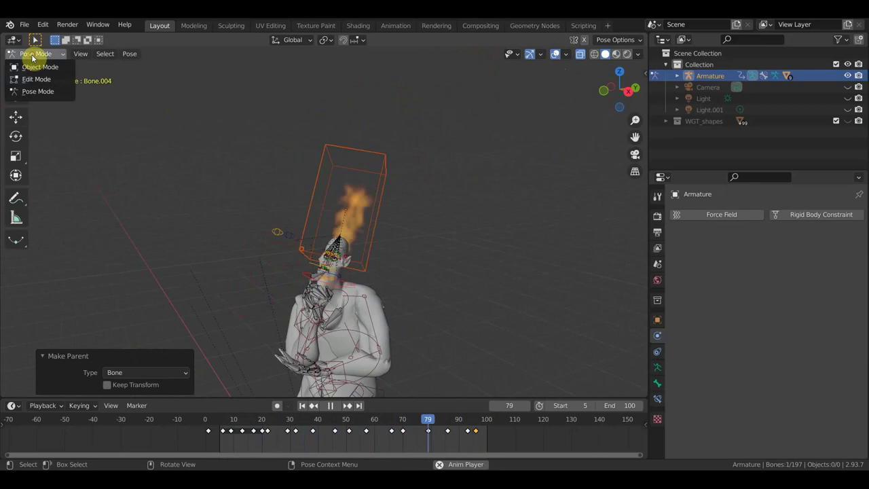
{"action": "left_click", "coordinate": [39, 66]}
{"action": "mouse_move", "coordinate": [126, 109]}
{"action": "middle_mouse_down"}
{"action": "mouse_move", "coordinate": [431, 205]}
{"action": "mouse_move", "coordinate": [515, 161]}
{"action": "mouse_move", "coordinate": [618, 70]}
{"action": "middle_mouse_up"}
{"action": "left_click_drag", "start_coordinate": [618, 70], "coordinate": [494, 216]}
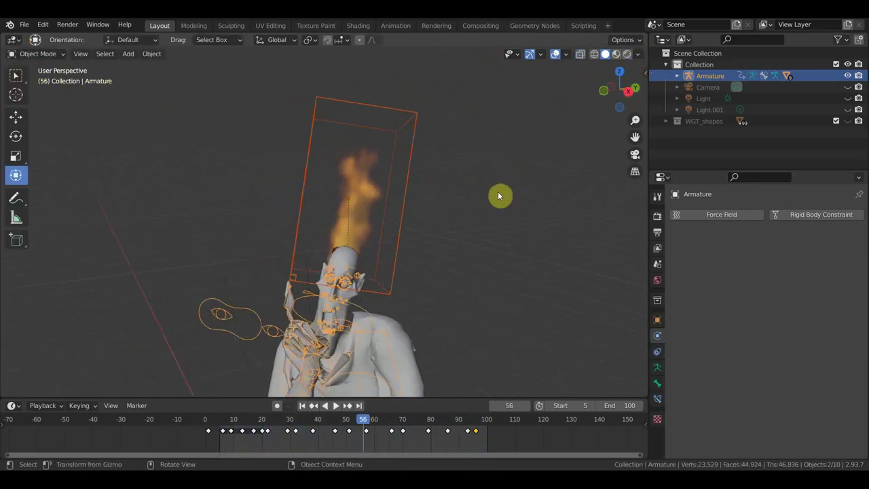
{"action": "scroll", "coordinate": [499, 204], "scroll_direction": "up", "scroll_amount": 3}
{"action": "mouse_move", "coordinate": [510, 256]}
{"action": "middle_mouse_down", "text": "shift"}
{"action": "mouse_move", "coordinate": [524, 173]}
{"action": "mouse_move", "coordinate": [521, 210]}
{"action": "middle_mouse_up", "text": "shift"}
{"action": "scroll", "coordinate": [521, 177], "scroll_direction": "down", "scroll_amount": 2}
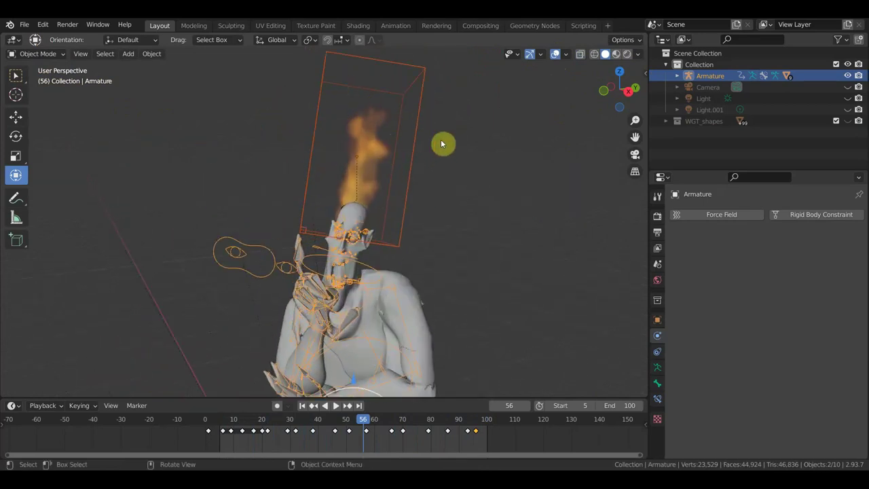
{"action": "key", "text": "space"}
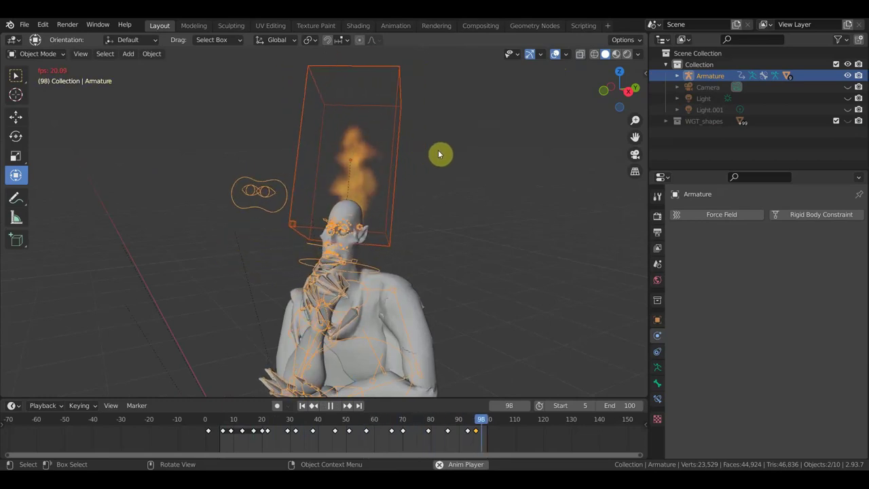
{"action": "key", "text": "space"}
{"action": "mouse_move", "coordinate": [520, 167]}
{"action": "middle_mouse_down"}
{"action": "mouse_move", "coordinate": [432, 188]}
{"action": "mouse_move", "coordinate": [410, 181]}
{"action": "mouse_move", "coordinate": [335, 193]}
{"action": "middle_mouse_up"}
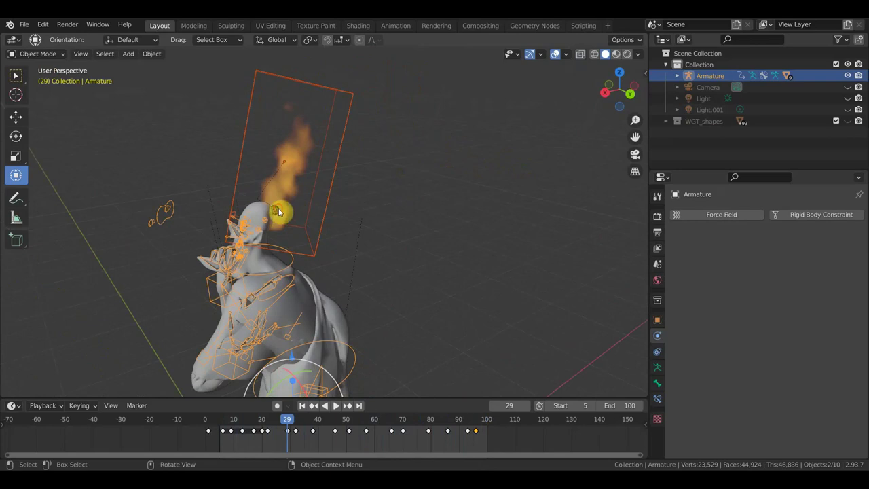
Step: Nudge the Icosphere flame emitter slightly left and preview the flame
{"action": "left_click", "coordinate": [279, 212]}
{"action": "key", "text": "g"}
{"action": "left_click", "coordinate": [401, 204]}
{"action": "key", "text": "space"}
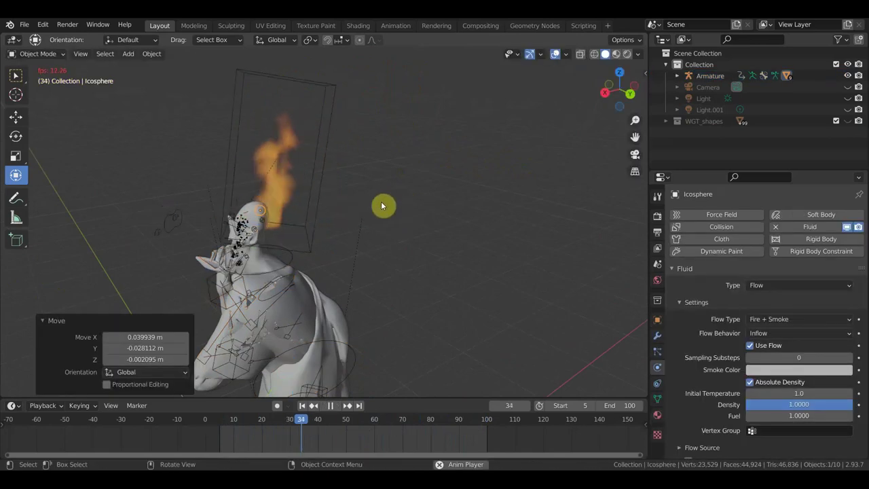
{"action": "key", "text": "space"}
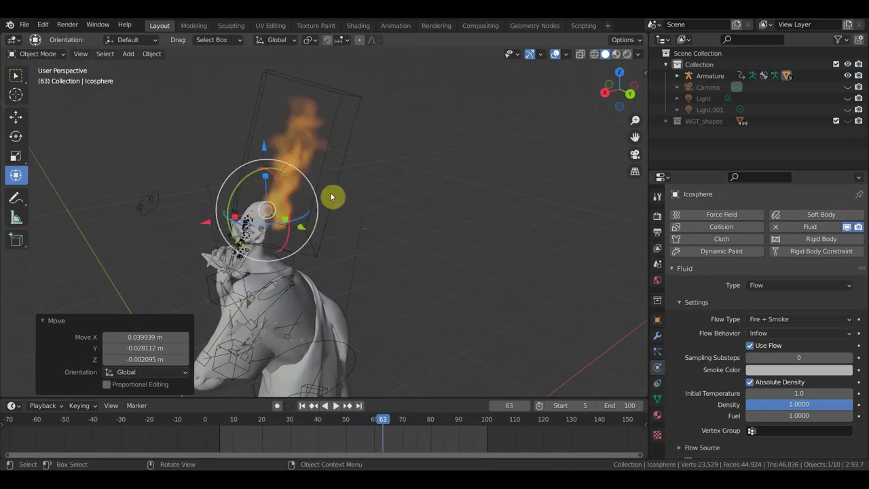
Step: Shift the Smoke Domain slightly and replay the animation to test the flame
{"action": "left_click", "coordinate": [336, 194]}
{"action": "key", "text": "g"}
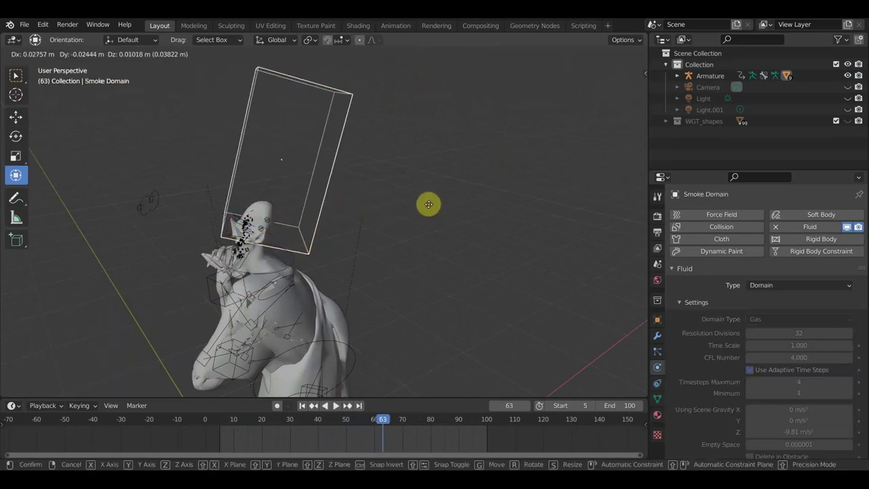
{"action": "left_click", "coordinate": [429, 208]}
{"action": "key", "text": "space"}
{"action": "mouse_move", "coordinate": [431, 205]}
{"action": "middle_mouse_down"}
{"action": "mouse_move", "coordinate": [576, 207]}
{"action": "mouse_move", "coordinate": [521, 218]}
{"action": "mouse_move", "coordinate": [505, 291]}
{"action": "mouse_move", "coordinate": [517, 303]}
{"action": "middle_mouse_up"}
{"action": "key", "text": "space"}
Step: Rotate the Smoke Domain 8.81° and re-centre it over the head's flame
{"action": "key", "text": "r"}
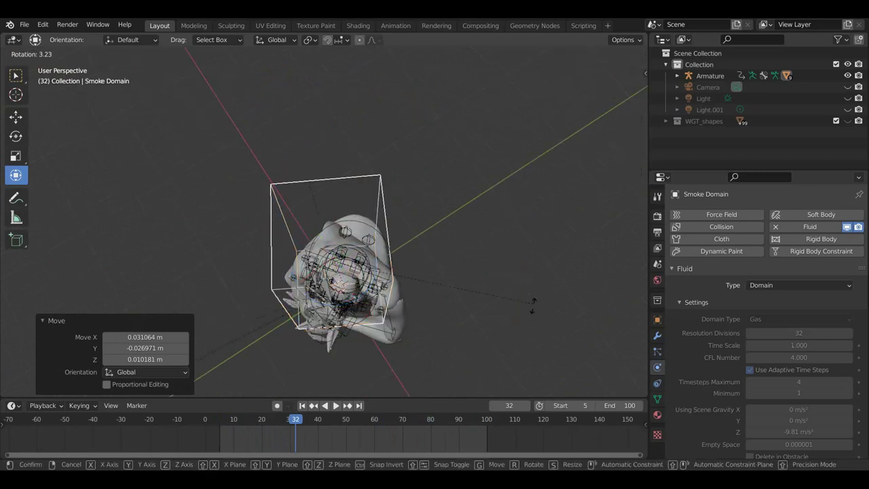
{"action": "left_click", "coordinate": [527, 317]}
{"action": "key", "text": "g"}
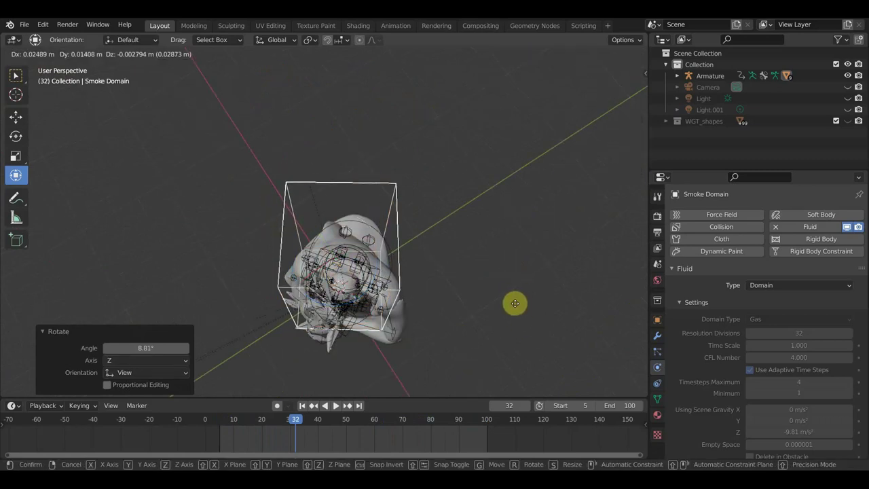
{"action": "left_click", "coordinate": [516, 307]}
{"action": "middle_click_drag", "start_coordinate": [516, 307], "coordinate": [518, 202]}
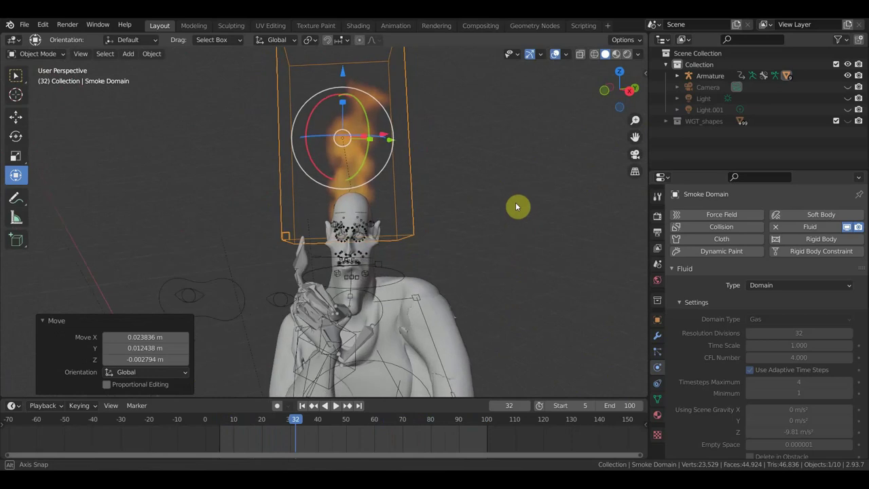
Step: Stretch the Smoke Domain along the Y axis
{"action": "middle_click_drag", "start_coordinate": [413, 145], "coordinate": [432, 206]}
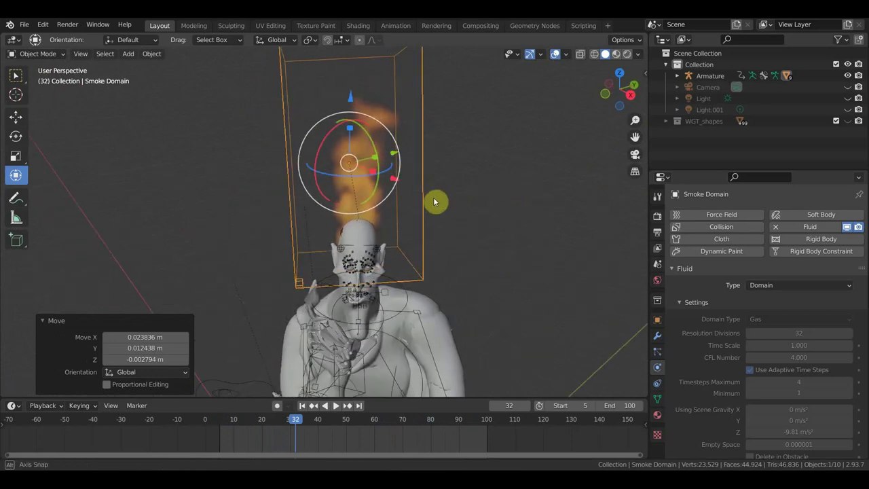
{"action": "middle_click_drag", "start_coordinate": [383, 167], "coordinate": [385, 245]}
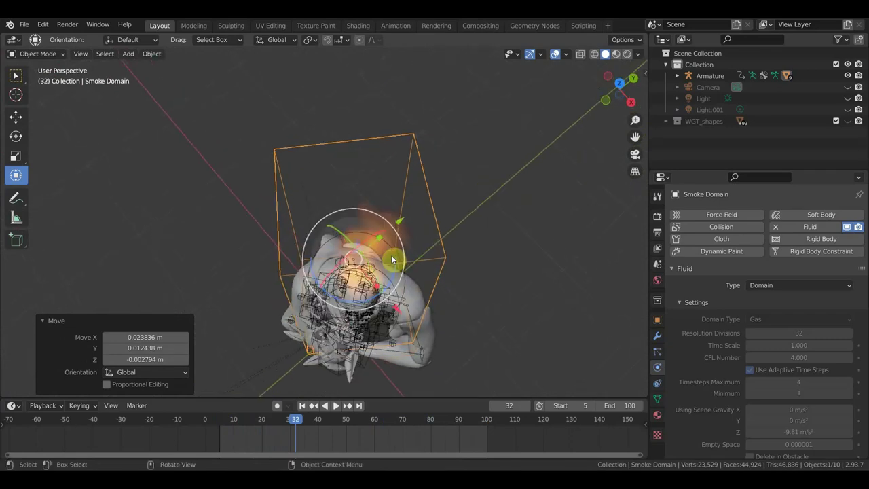
{"action": "left_click_drag", "start_coordinate": [401, 249], "coordinate": [388, 237]}
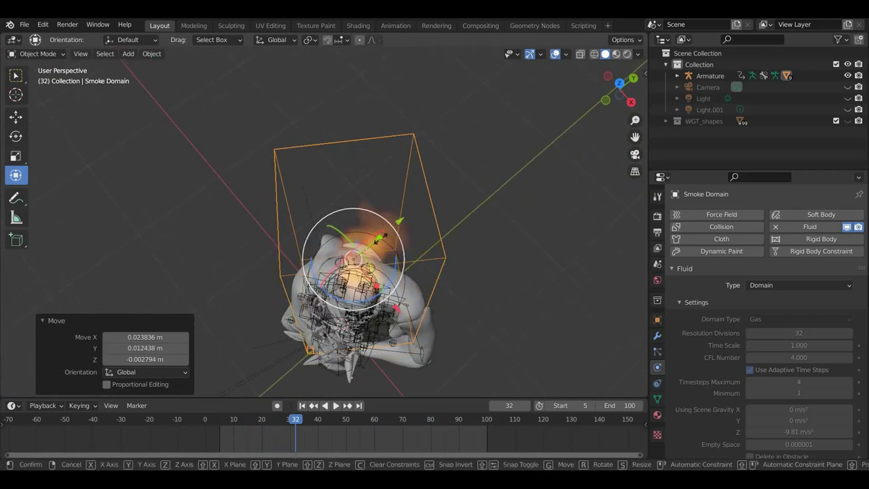
{"action": "key", "text": "y"}
{"action": "mouse_move", "coordinate": [388, 237]}
{"action": "middle_mouse_down"}
{"action": "mouse_move", "coordinate": [436, 247]}
{"action": "mouse_move", "coordinate": [431, 186]}
{"action": "middle_mouse_up"}
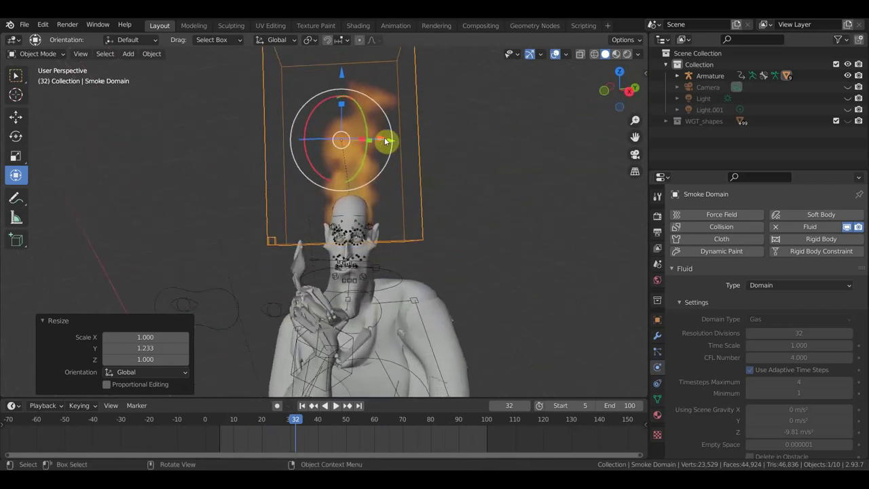
Step: Slide the Smoke Domain along X and Y so it sits over the head
{"action": "left_click_drag", "start_coordinate": [393, 144], "coordinate": [393, 143]}
{"action": "mouse_move", "coordinate": [459, 182]}
{"action": "middle_mouse_down"}
{"action": "mouse_move", "coordinate": [378, 193]}
{"action": "mouse_move", "coordinate": [341, 185]}
{"action": "middle_mouse_up"}
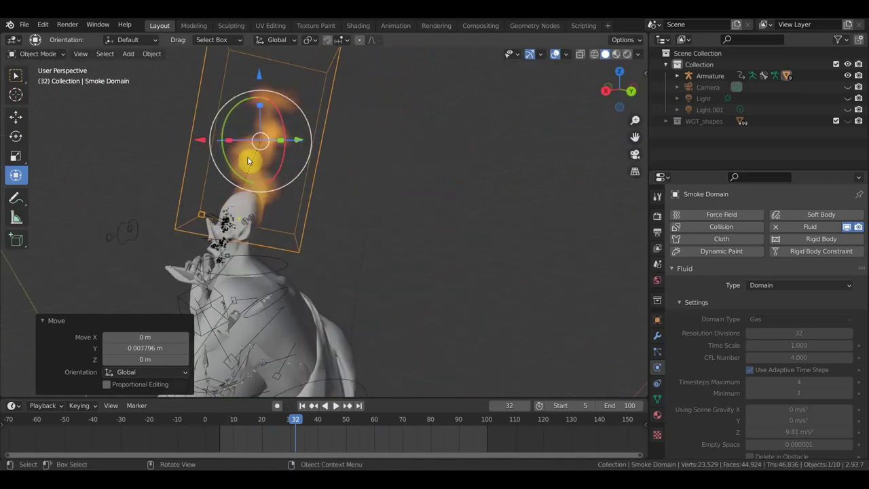
{"action": "left_click_drag", "start_coordinate": [201, 140], "coordinate": [198, 143]}
{"action": "mouse_move", "coordinate": [198, 143]}
{"action": "middle_mouse_down"}
{"action": "mouse_move", "coordinate": [365, 227]}
{"action": "mouse_move", "coordinate": [493, 224]}
{"action": "middle_mouse_up"}
{"action": "key", "text": "space"}
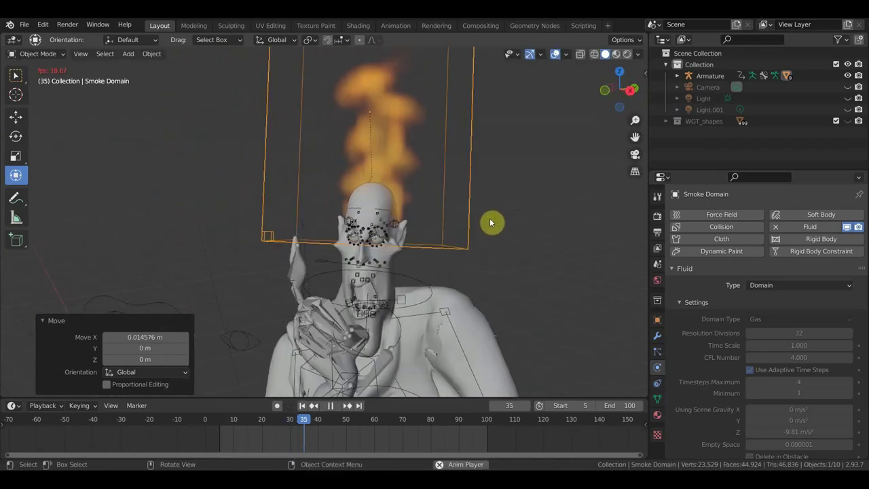
{"action": "mouse_move", "coordinate": [489, 219]}
{"action": "middle_mouse_down"}
{"action": "mouse_move", "coordinate": [382, 245]}
{"action": "mouse_move", "coordinate": [357, 242]}
{"action": "middle_mouse_up"}
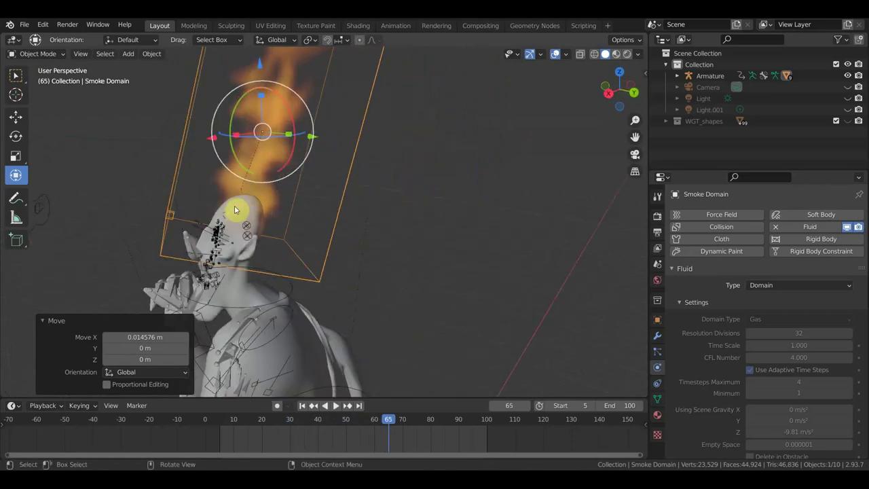
{"action": "left_click_drag", "start_coordinate": [222, 138], "coordinate": [233, 142]}
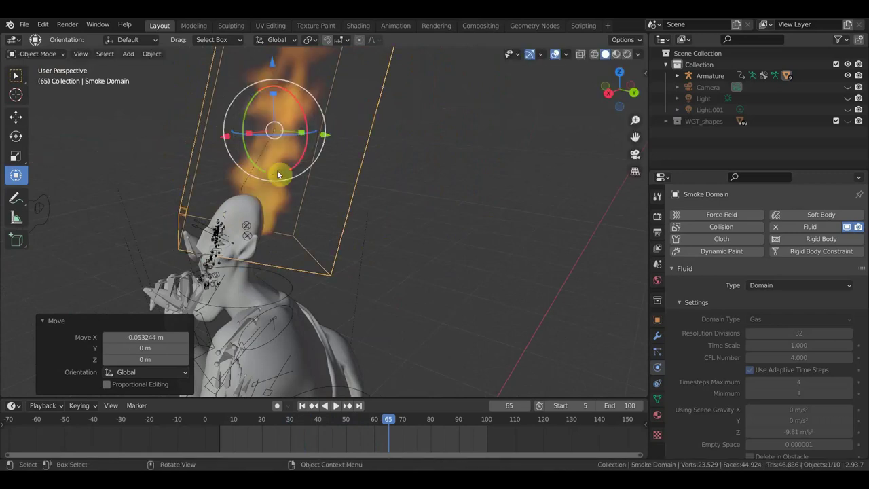
{"action": "left_click_drag", "start_coordinate": [328, 138], "coordinate": [320, 136]}
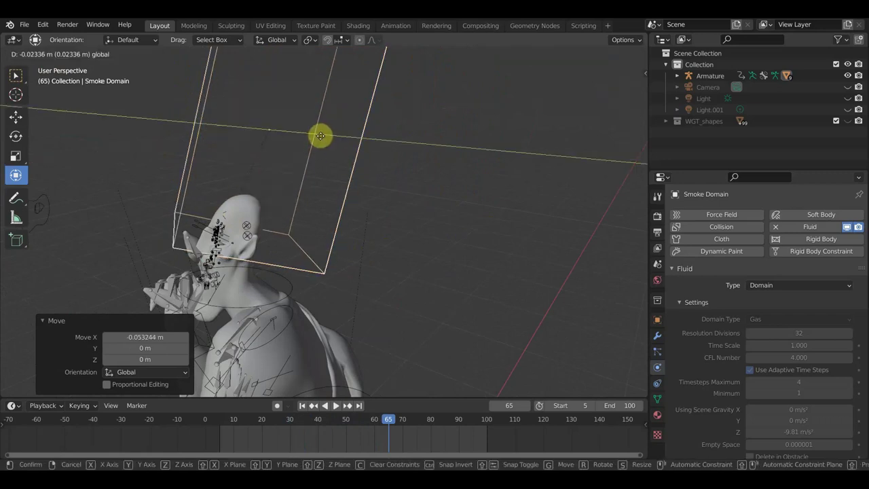
{"action": "mouse_move", "coordinate": [356, 170]}
{"action": "middle_mouse_down"}
{"action": "mouse_move", "coordinate": [440, 175]}
{"action": "mouse_move", "coordinate": [459, 162]}
{"action": "middle_mouse_up"}
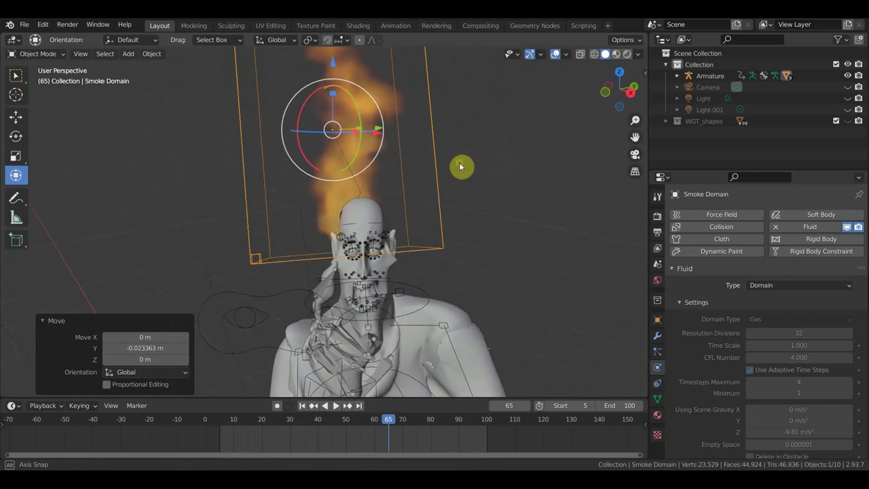
Step: Reposition the domain twice more and preview the flame playback
{"action": "key", "text": "g"}
{"action": "left_click", "coordinate": [478, 164]}
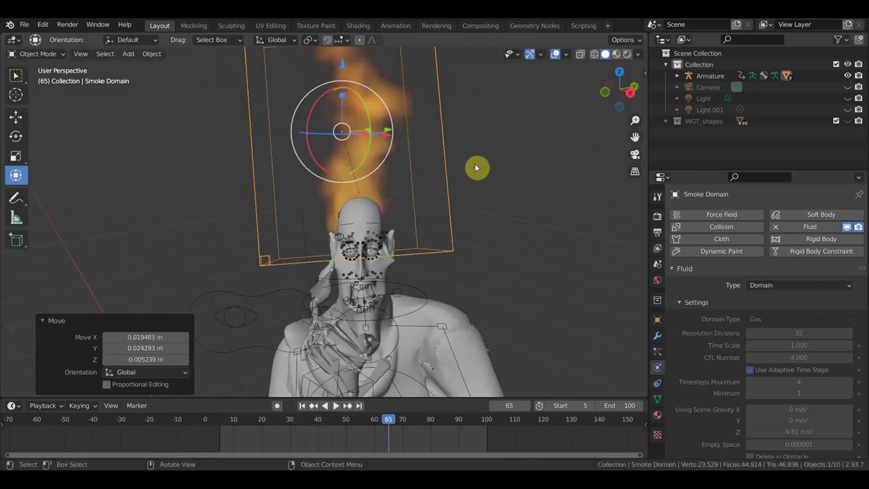
{"action": "key", "text": "g"}
{"action": "left_click", "coordinate": [484, 168]}
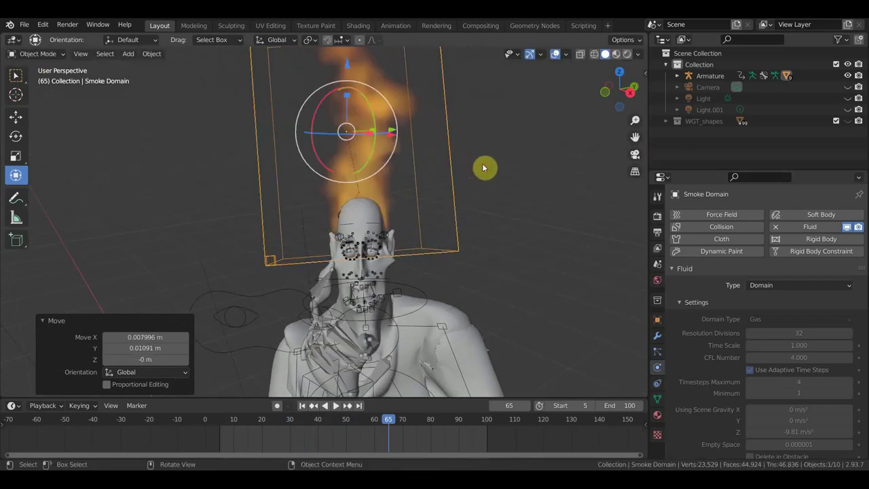
{"action": "key", "text": "space"}
{"action": "mouse_move", "coordinate": [487, 165]}
{"action": "middle_mouse_down"}
{"action": "mouse_move", "coordinate": [397, 158]}
{"action": "mouse_move", "coordinate": [252, 191]}
{"action": "middle_mouse_up"}
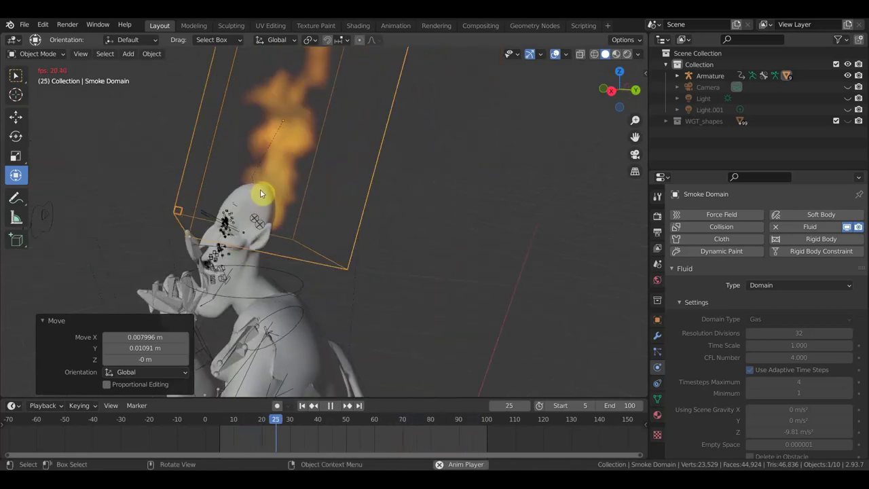
{"action": "key", "text": "space"}
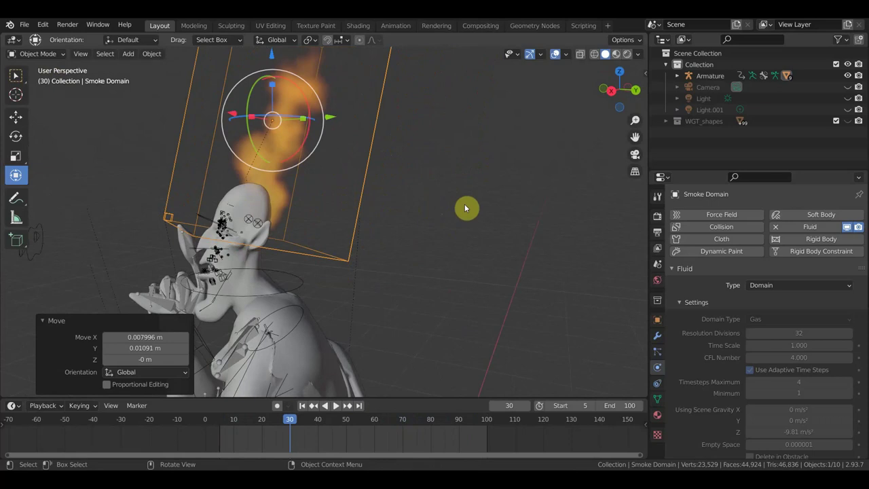
Step: Shift the domain 0.005706 m in X and -0.01114 m in Y, then replay the fire
{"action": "key", "text": "g"}
{"action": "left_click", "coordinate": [461, 208]}
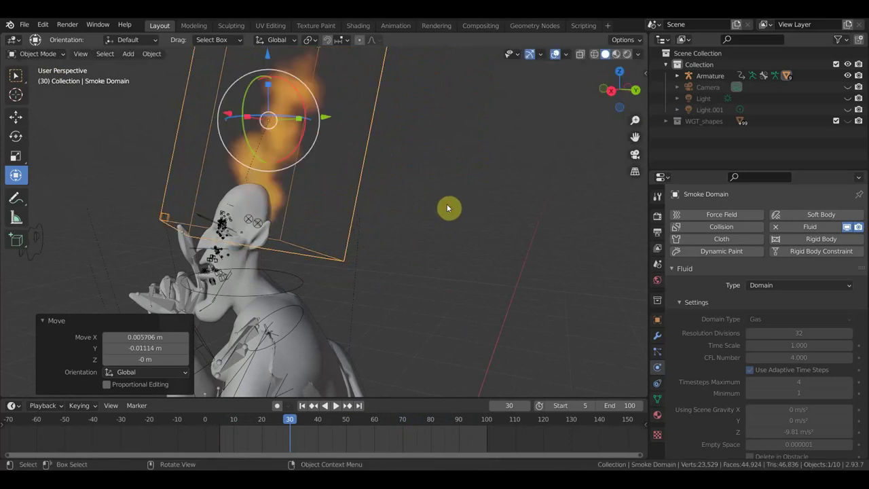
{"action": "key", "text": "space"}
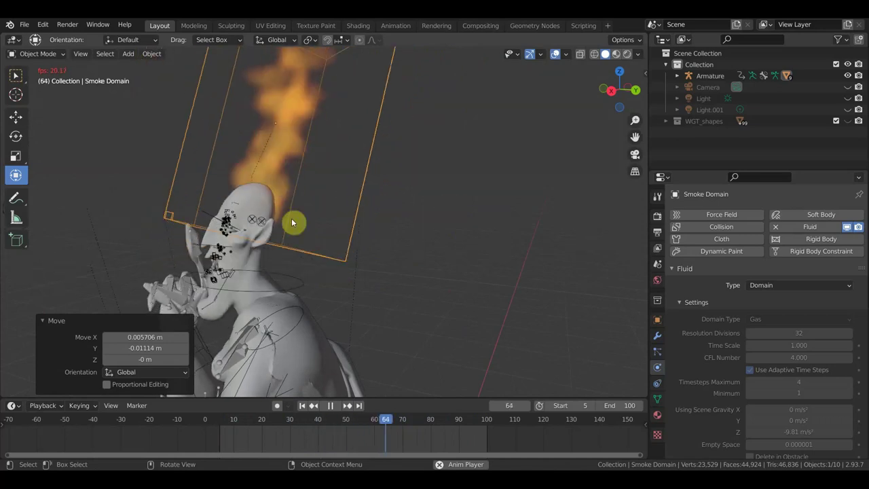
{"action": "middle_click_drag", "start_coordinate": [292, 218], "coordinate": [244, 198]}
{"action": "key", "text": "space"}
{"action": "middle_click_drag", "start_coordinate": [333, 219], "coordinate": [515, 246]}
{"action": "key", "text": "space"}
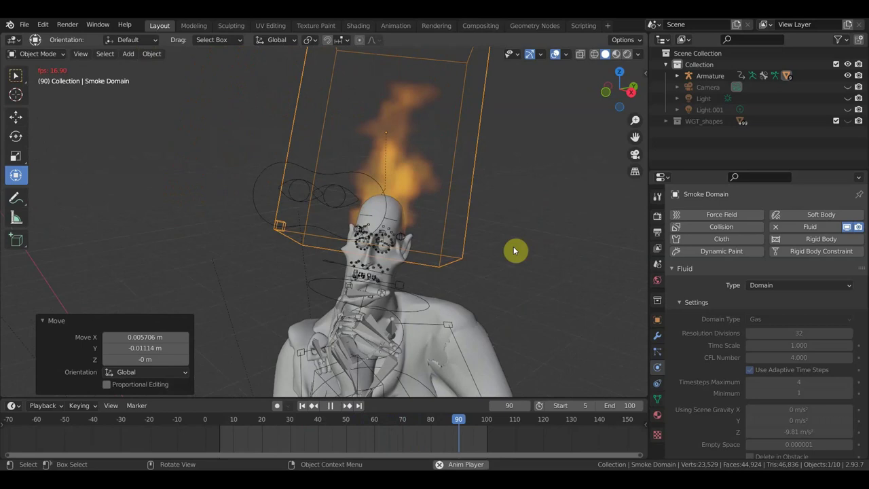
Step: Switch viewport shading to Texture and watch the flames follow the moving head
{"action": "left_click", "coordinate": [641, 57]}
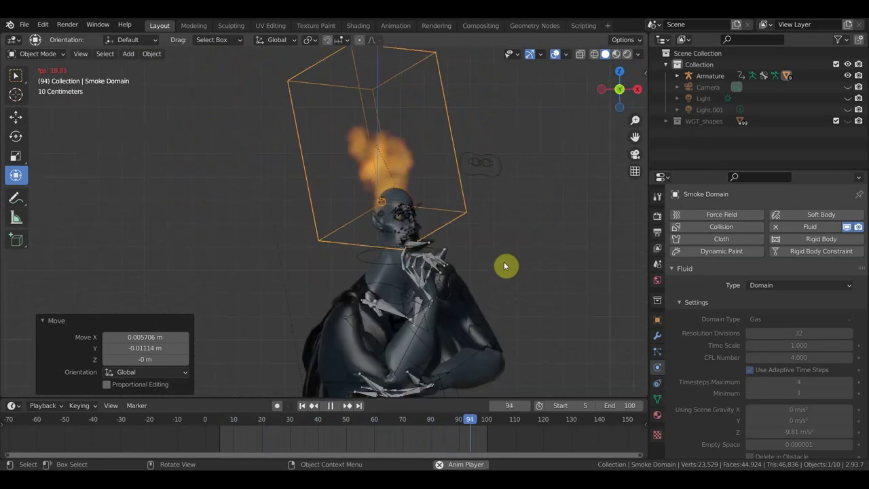
{"action": "scroll", "coordinate": [504, 265], "scroll_direction": "down", "scroll_amount": 4}
{"action": "middle_click_drag", "start_coordinate": [505, 262], "coordinate": [432, 270]}
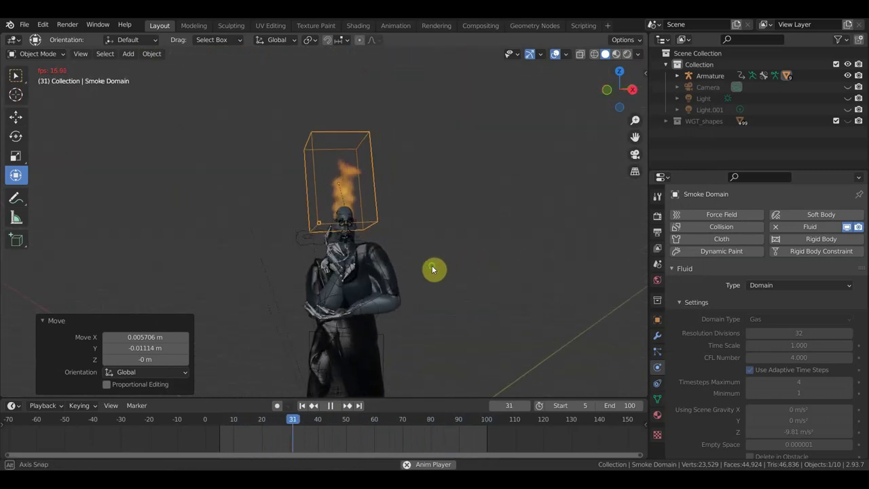
{"action": "scroll", "coordinate": [453, 258], "scroll_direction": "up", "scroll_amount": 3}
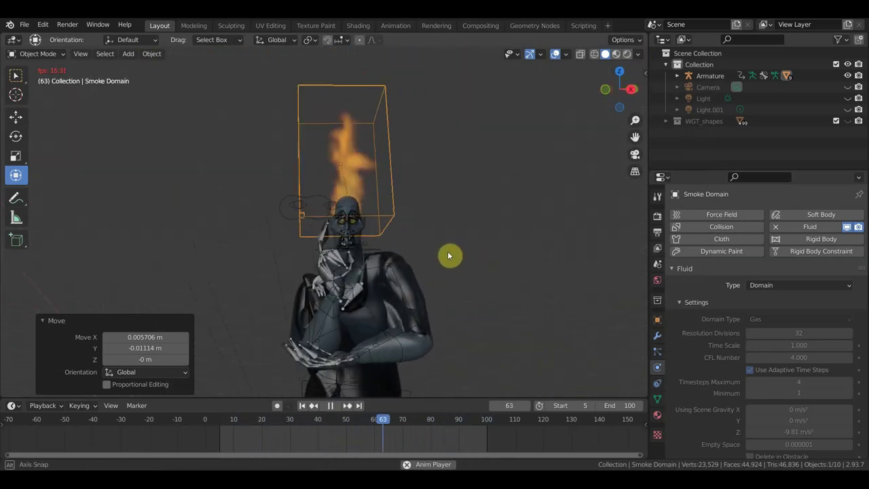
{"action": "middle_click_drag", "start_coordinate": [448, 255], "coordinate": [391, 232]}
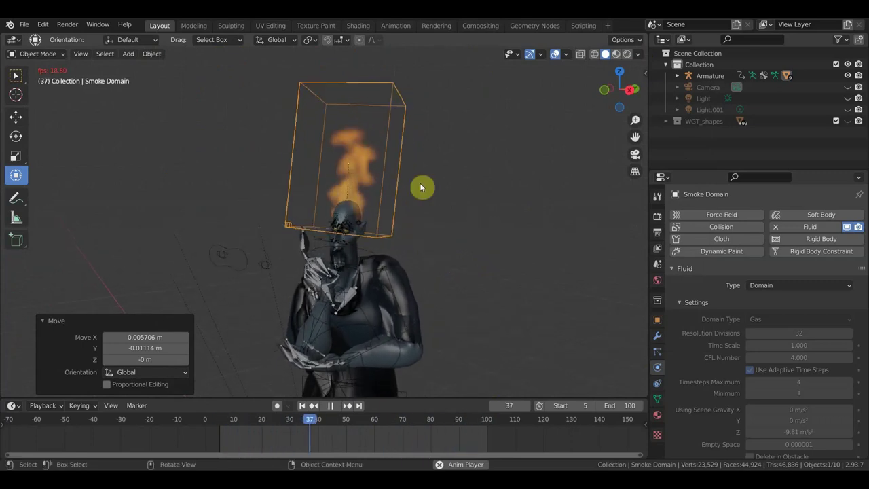
{"action": "key", "text": "space"}
Step: Switch viewport shading to Material Preview, then to Rendered
{"action": "scroll", "coordinate": [415, 201], "scroll_direction": "up", "scroll_amount": 4}
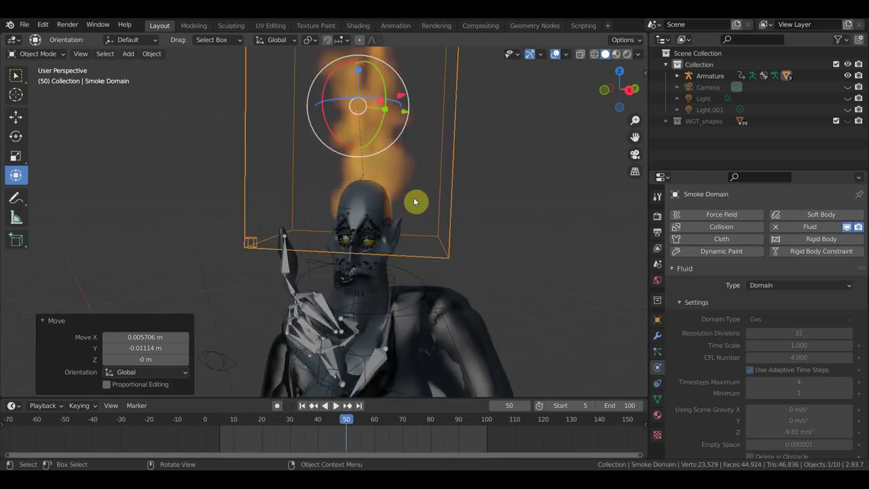
{"action": "mouse_move", "coordinate": [441, 191]}
{"action": "middle_mouse_down"}
{"action": "mouse_move", "coordinate": [466, 186]}
{"action": "mouse_move", "coordinate": [458, 185]}
{"action": "middle_mouse_up"}
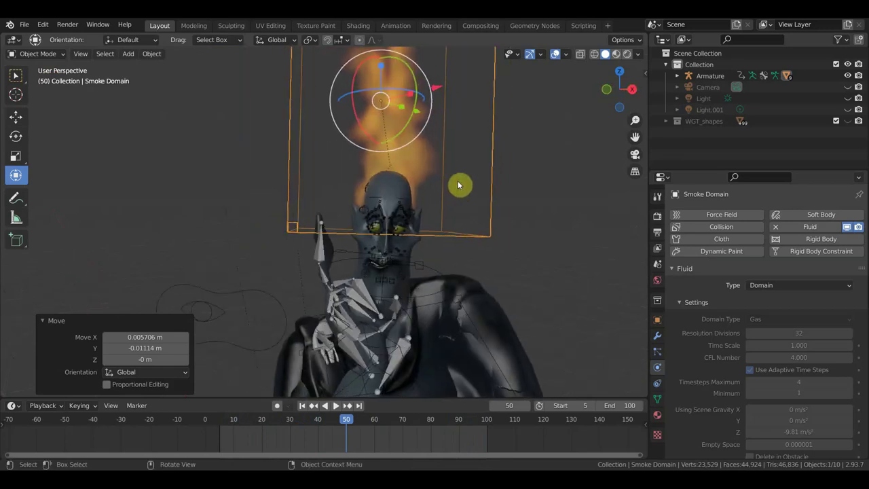
{"action": "left_click", "coordinate": [616, 54]}
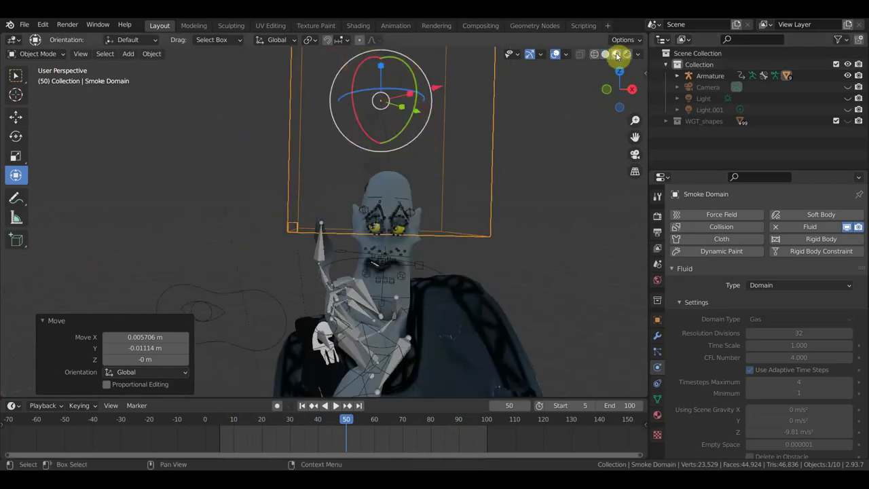
{"action": "left_click", "coordinate": [627, 54]}
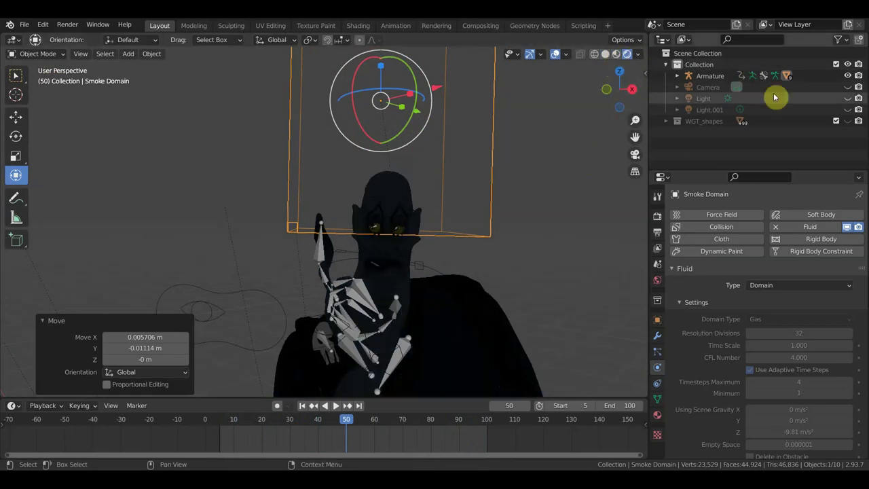
Step: Unhide Light and Light.001, view through the scene camera, and unhide the Camera
{"action": "left_click", "coordinate": [847, 98]}
{"action": "left_click", "coordinate": [848, 110]}
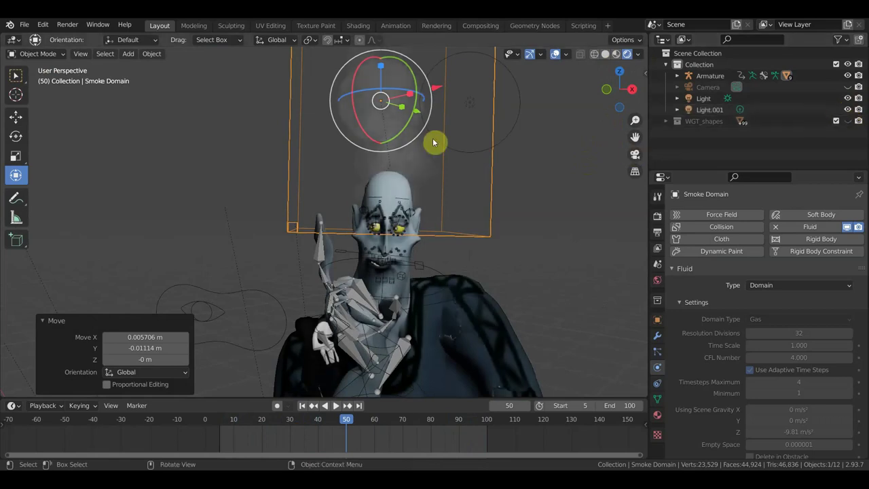
{"action": "middle_click_drag", "start_coordinate": [413, 135], "coordinate": [416, 174]}
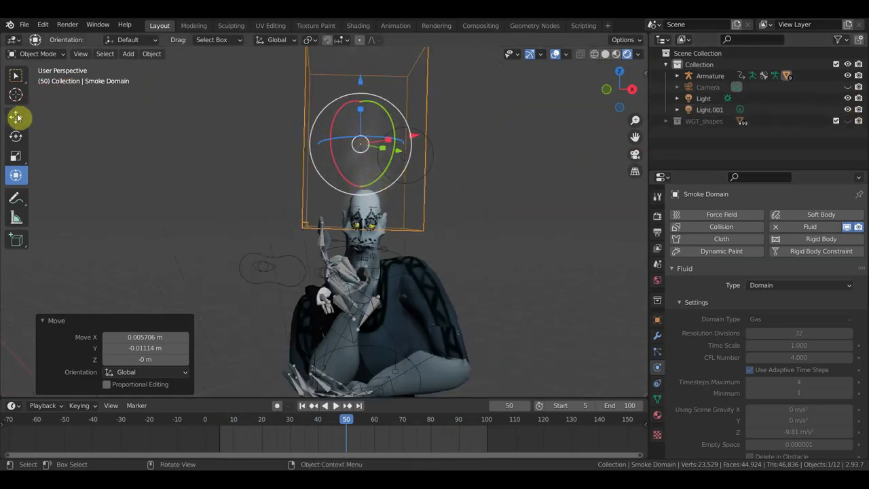
{"action": "left_click", "coordinate": [17, 79]}
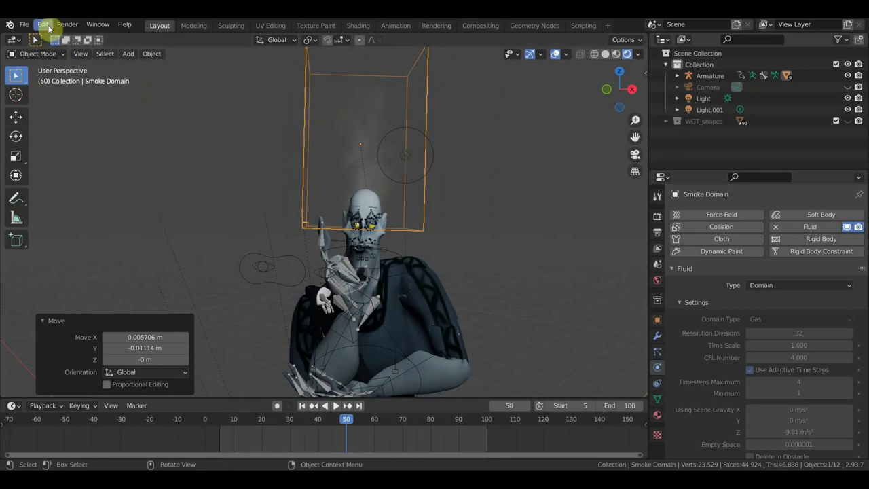
{"action": "key", "text": "KP_0"}
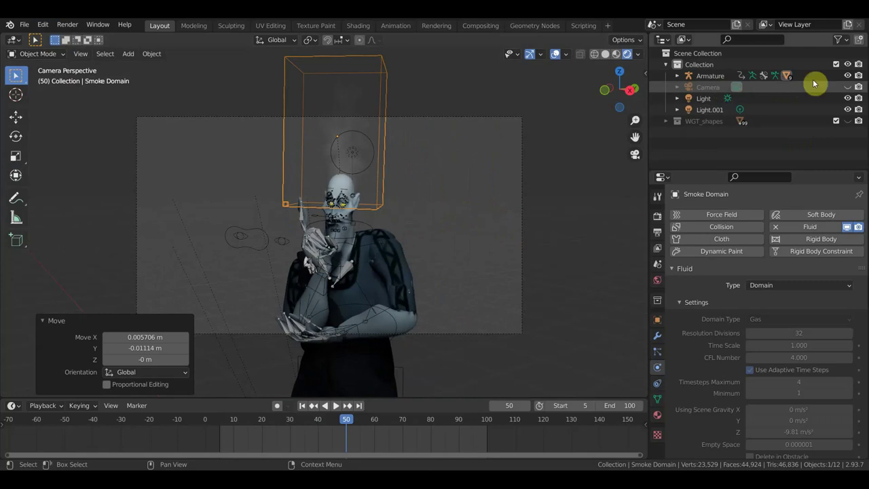
{"action": "left_click", "coordinate": [848, 87]}
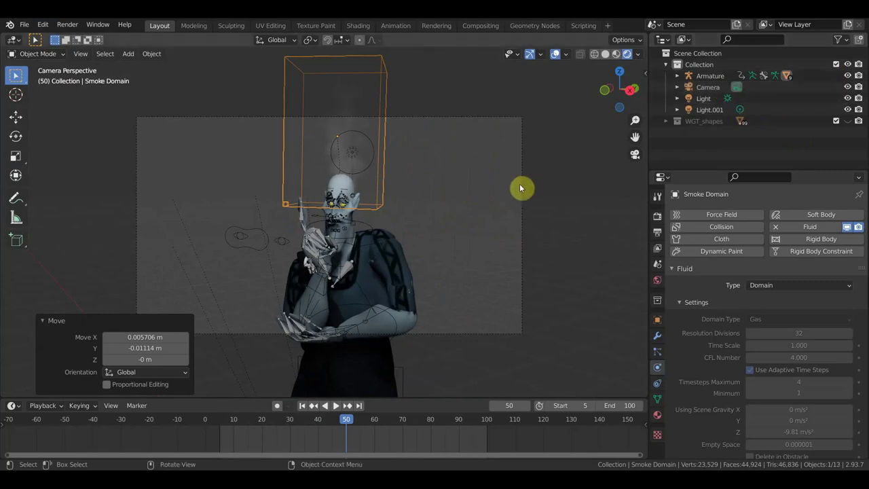
Step: Move the Camera to frame the character more closely and render a test image of frame 50
{"action": "left_click", "coordinate": [521, 188]}
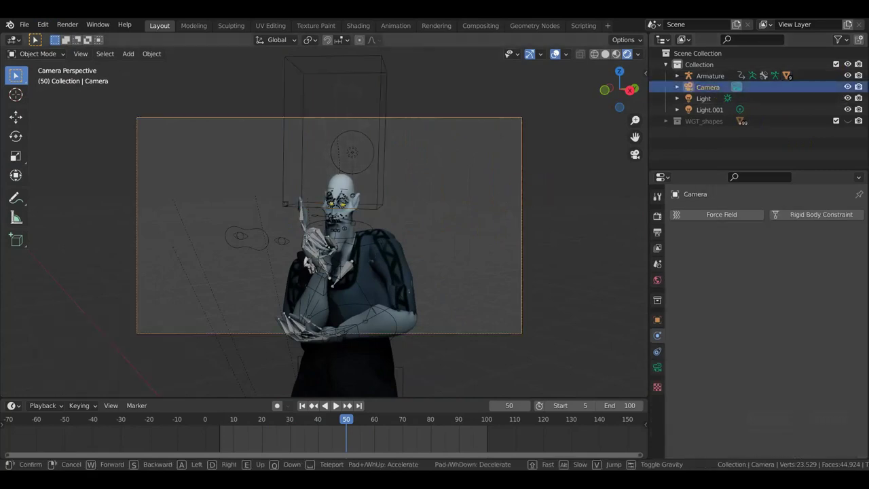
{"action": "middle_click_drag", "start_coordinate": [535, 193], "coordinate": [527, 231], "text": "shift"}
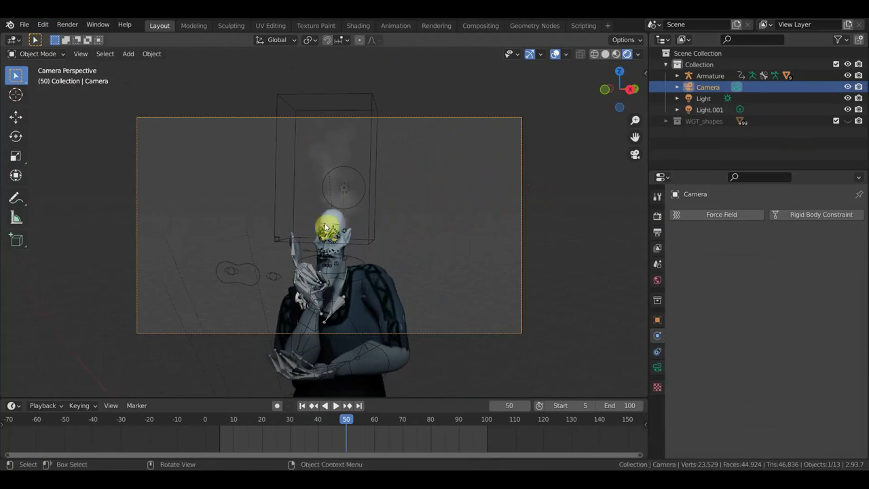
{"action": "left_click", "coordinate": [68, 28]}
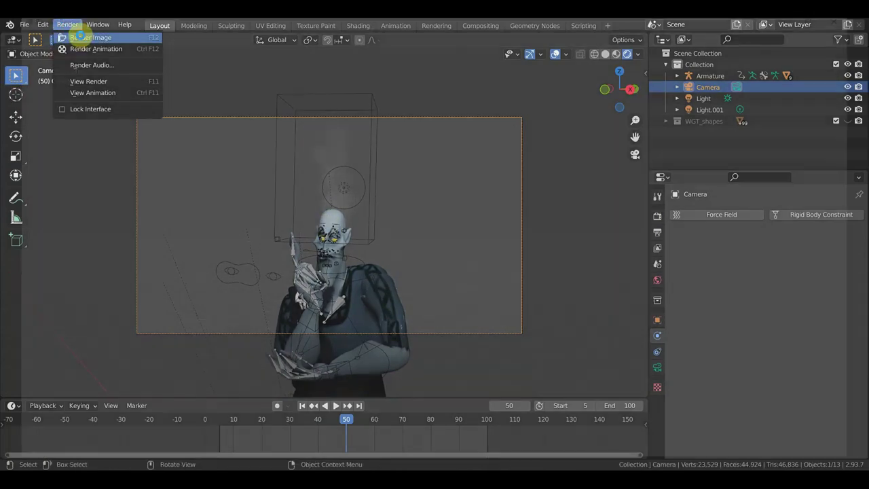
{"action": "left_click", "coordinate": [80, 37]}
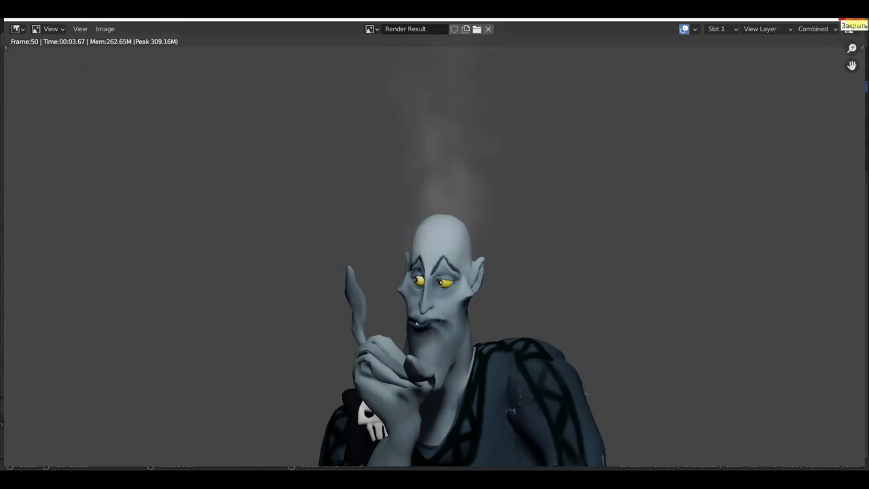
Step: Close the render result and hide the Camera again
{"action": "left_click", "coordinate": [857, 19]}
{"action": "middle_click_drag", "start_coordinate": [582, 206], "coordinate": [574, 202]}
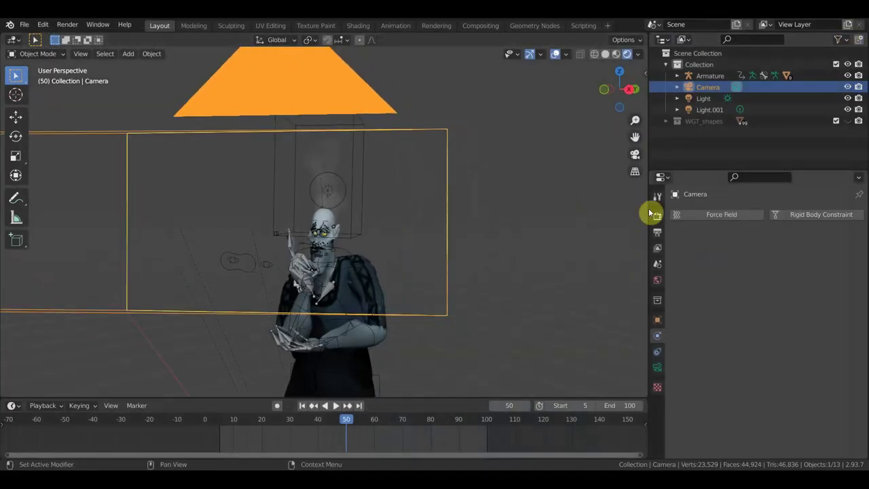
{"action": "middle_click_drag", "start_coordinate": [508, 252], "coordinate": [523, 258]}
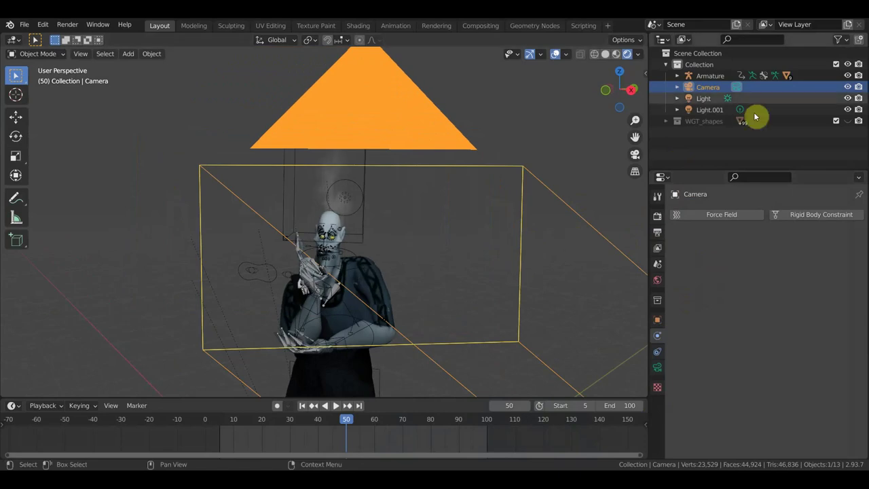
{"action": "left_click", "coordinate": [847, 87]}
Step: Change viewport shading to show the smoke as orange flame, then play the animation
{"action": "middle_click_drag", "start_coordinate": [566, 208], "coordinate": [575, 204]}
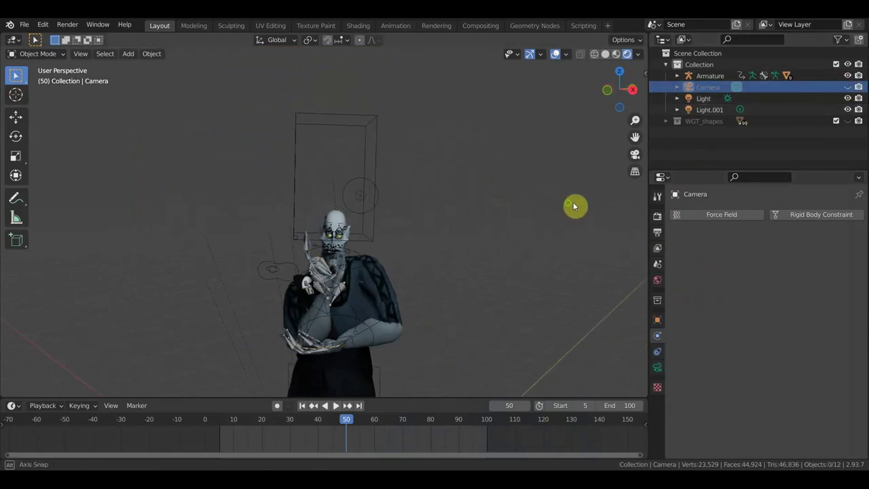
{"action": "scroll", "coordinate": [567, 207], "scroll_direction": "up", "scroll_amount": 1}
{"action": "left_click", "coordinate": [605, 57]}
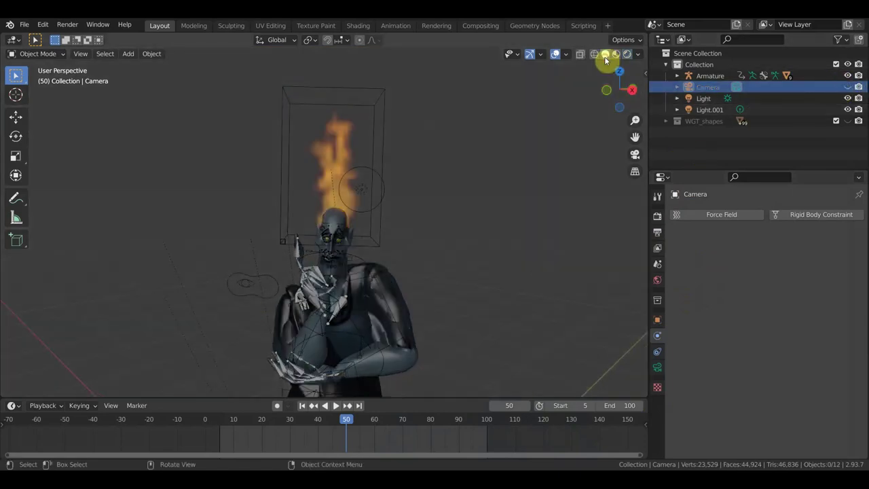
{"action": "scroll", "coordinate": [532, 186], "scroll_direction": "up", "scroll_amount": 2}
{"action": "scroll", "coordinate": [530, 186], "scroll_direction": "down", "scroll_amount": 1}
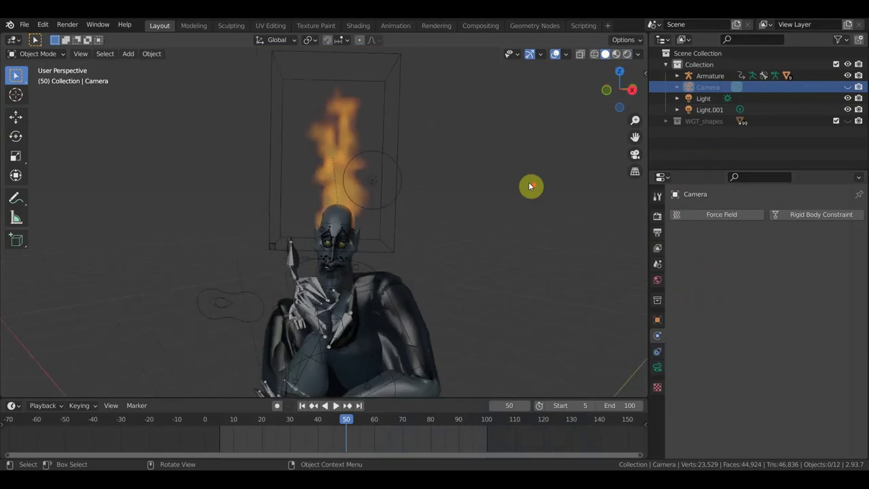
{"action": "key", "text": "space"}
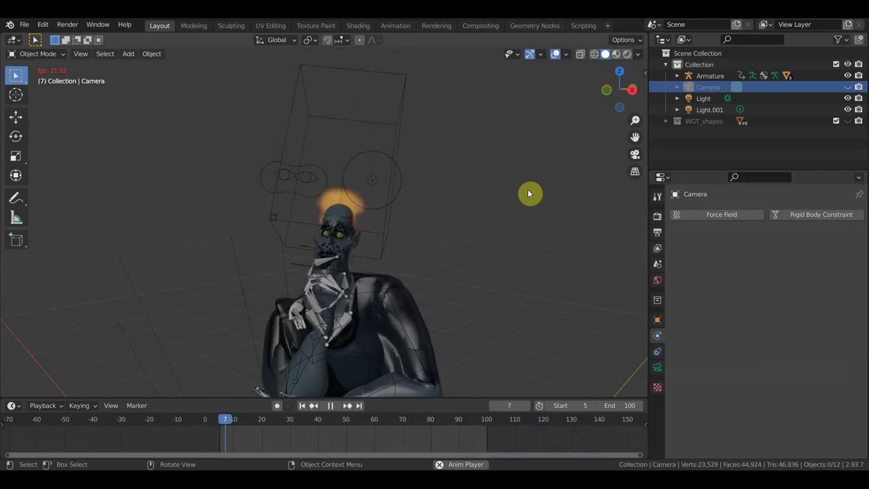
Step: Replay the animation from several angles and pause at frame 81 with the flame on the head
{"action": "mouse_move", "coordinate": [528, 194]}
{"action": "middle_mouse_down"}
{"action": "mouse_move", "coordinate": [528, 204]}
{"action": "mouse_move", "coordinate": [523, 187]}
{"action": "middle_mouse_up"}
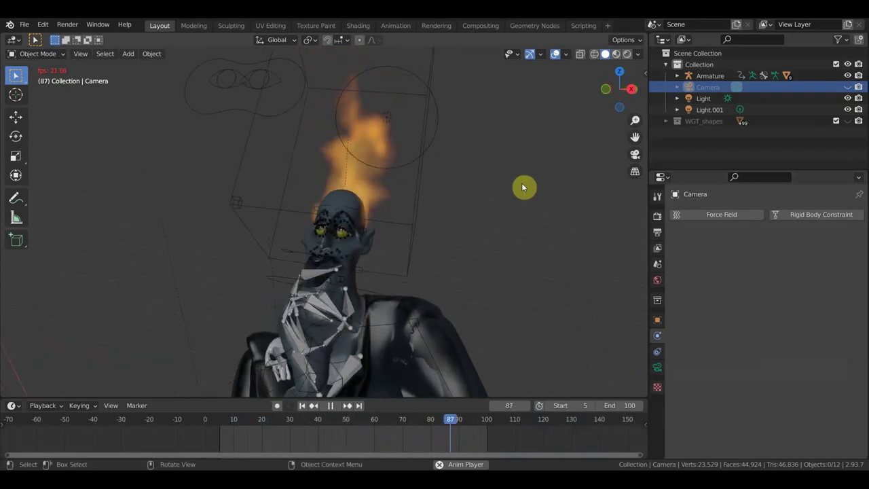
{"action": "key", "text": "space"}
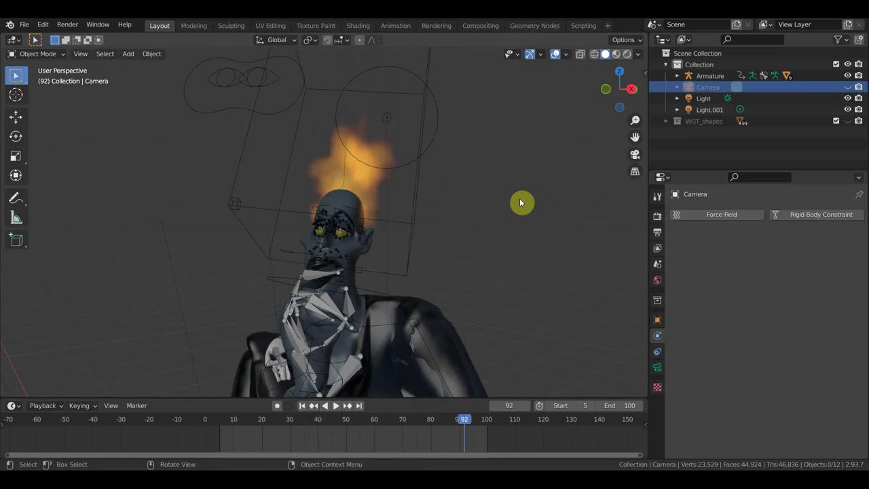
{"action": "left_click", "coordinate": [336, 406]}
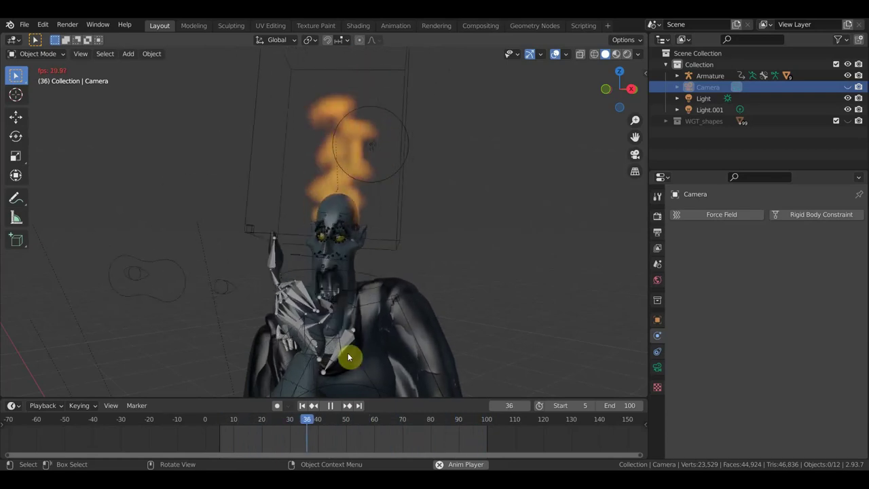
{"action": "left_click", "coordinate": [332, 406]}
{"action": "mouse_move", "coordinate": [445, 333]}
{"action": "middle_mouse_down"}
{"action": "mouse_move", "coordinate": [469, 331]}
{"action": "mouse_move", "coordinate": [477, 341]}
{"action": "mouse_move", "coordinate": [482, 332]}
{"action": "middle_mouse_up"}
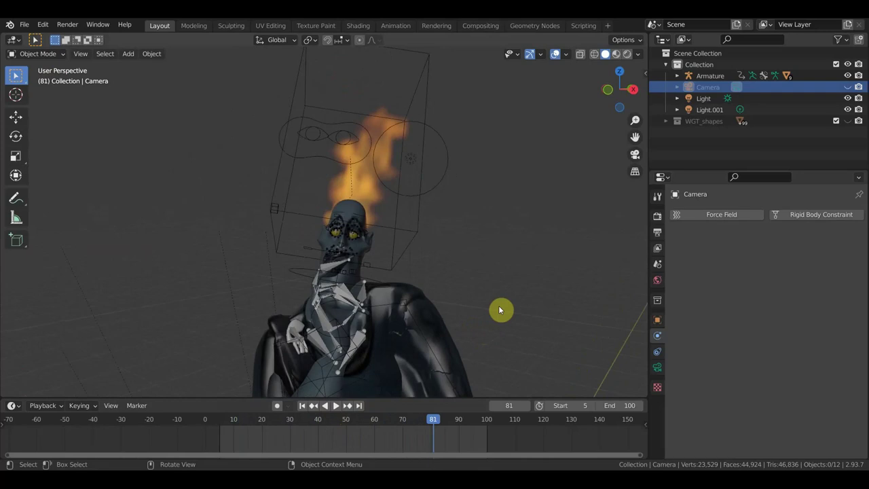
{"action": "mouse_move", "coordinate": [445, 177]}
{"action": "middle_mouse_down"}
{"action": "mouse_move", "coordinate": [366, 231]}
{"action": "mouse_move", "coordinate": [363, 246]}
{"action": "middle_mouse_up"}
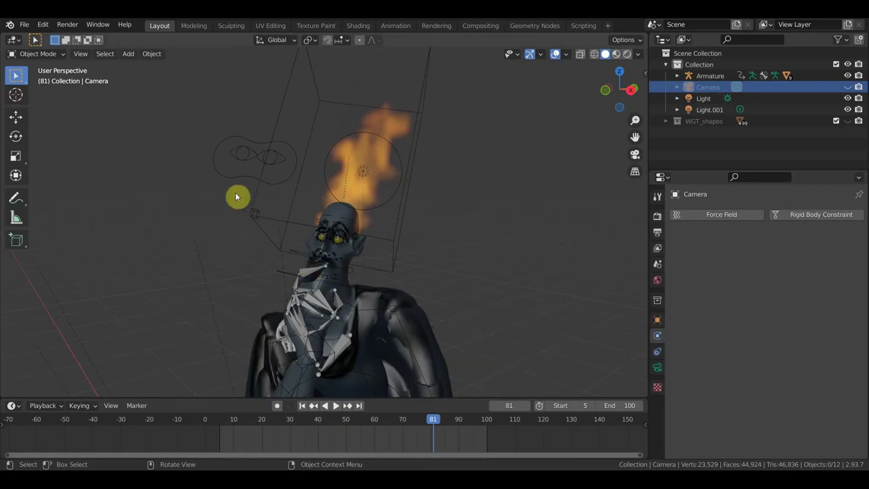
Step: Save the scene as a new file 'аид анимация и огонь симуляция.blend' in the аид folder
{"action": "left_click", "coordinate": [24, 25]}
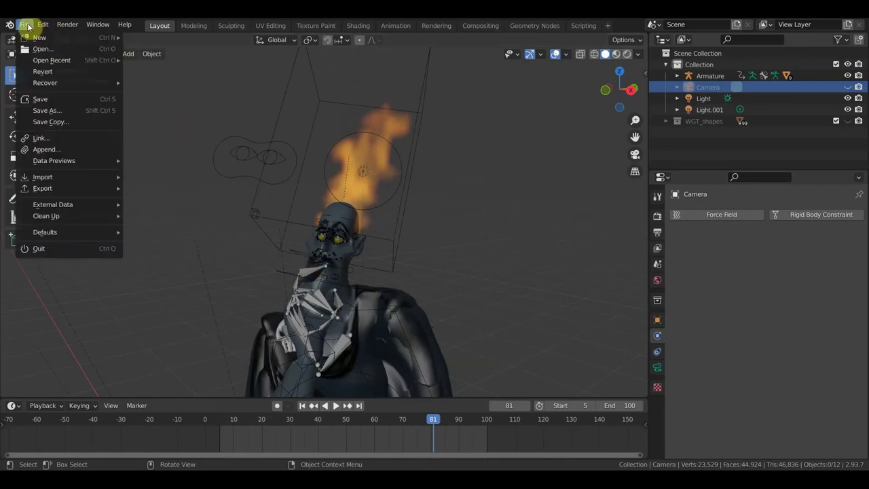
{"action": "left_click", "coordinate": [59, 111]}
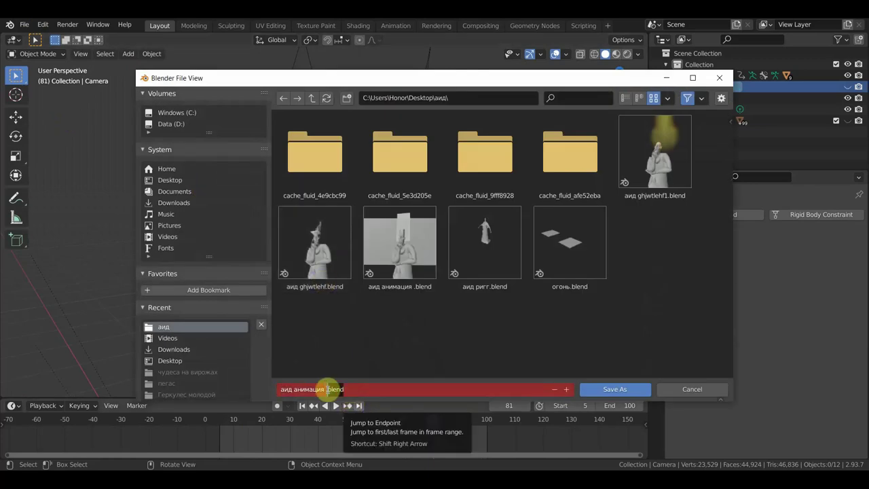
{"action": "key", "text": "Delete"}
{"action": "key", "text": "Delete"}
{"action": "key", "text": "Delete"}
{"action": "type", "text": "огонь"}
{"action": "type", "text": " сим"}
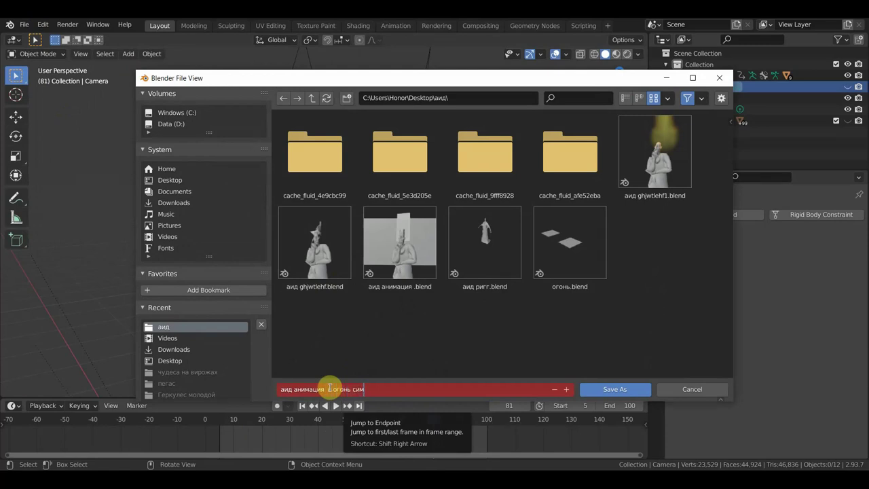
{"action": "type", "text": "уляция"}
{"action": "left_click", "coordinate": [629, 390]}
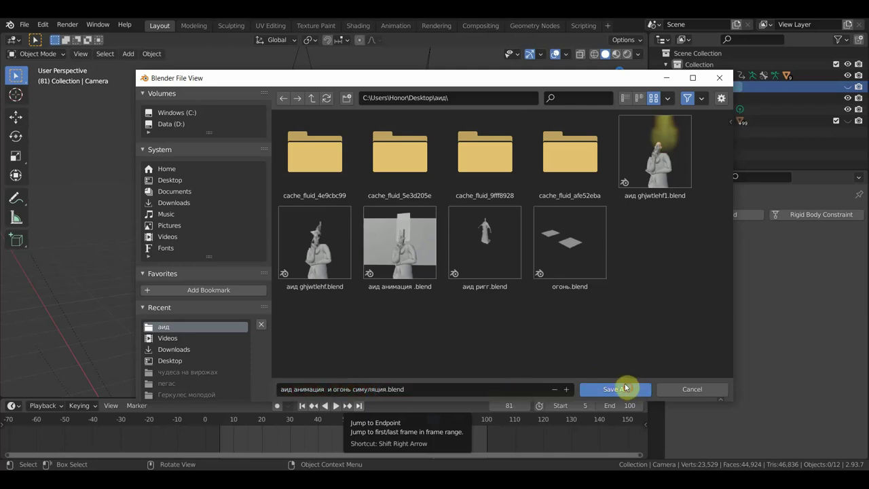
{"action": "left_click", "coordinate": [629, 389]}
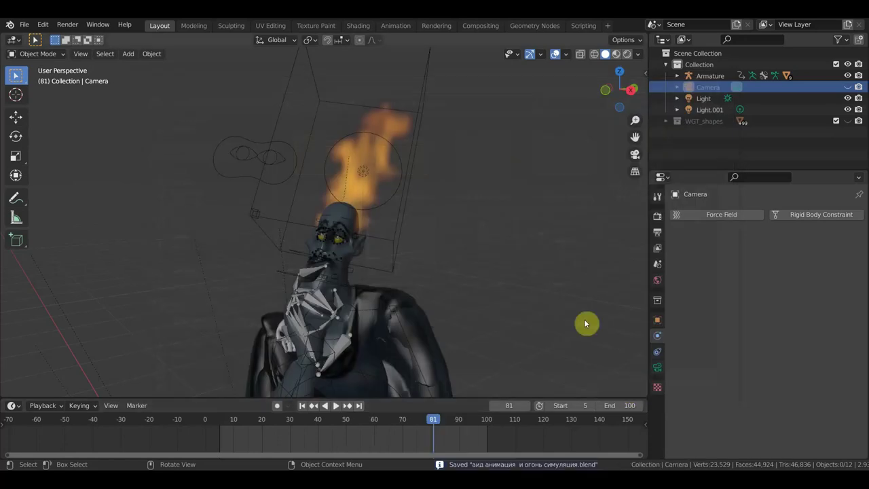